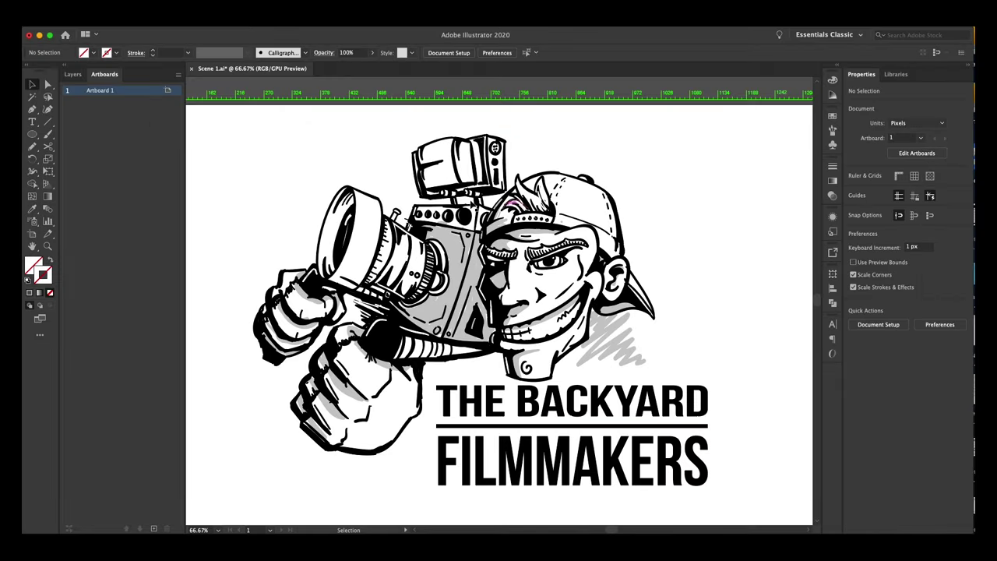
Show the layer list, turn the Shade layer's visibility off and on, and hide the Camera Fill layer
left_click(73, 74)
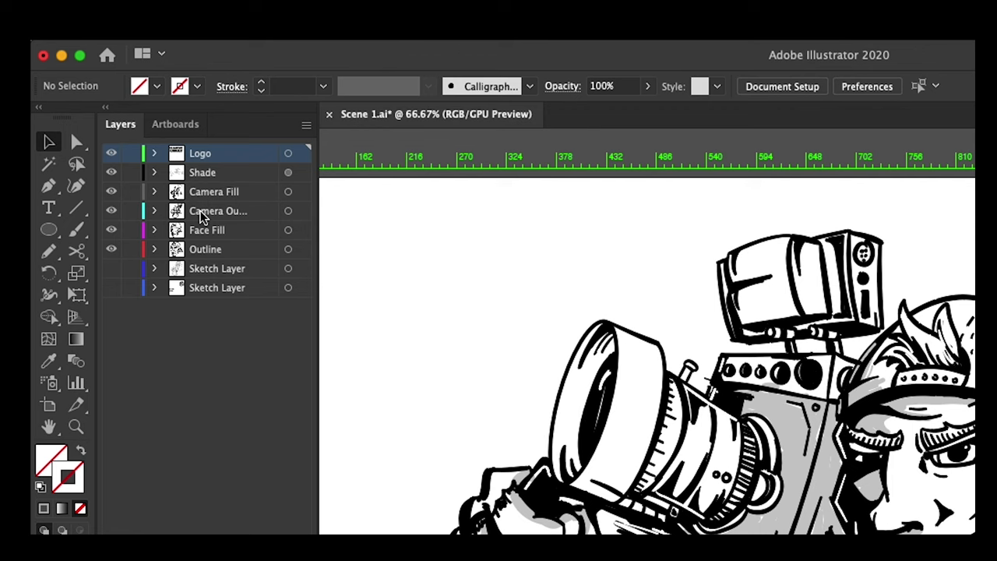
left_click(110, 172)
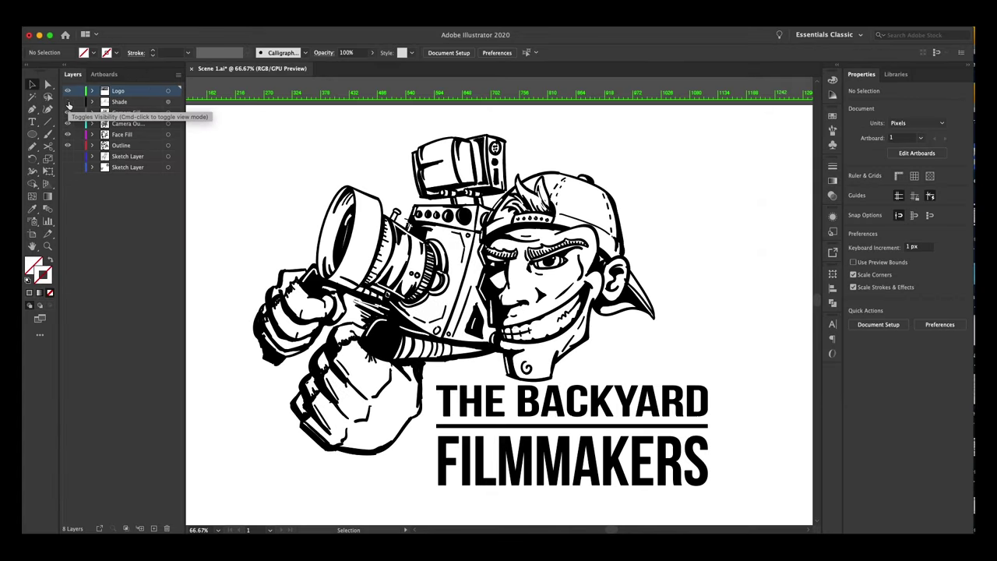
left_click(67, 102)
left_click(67, 113)
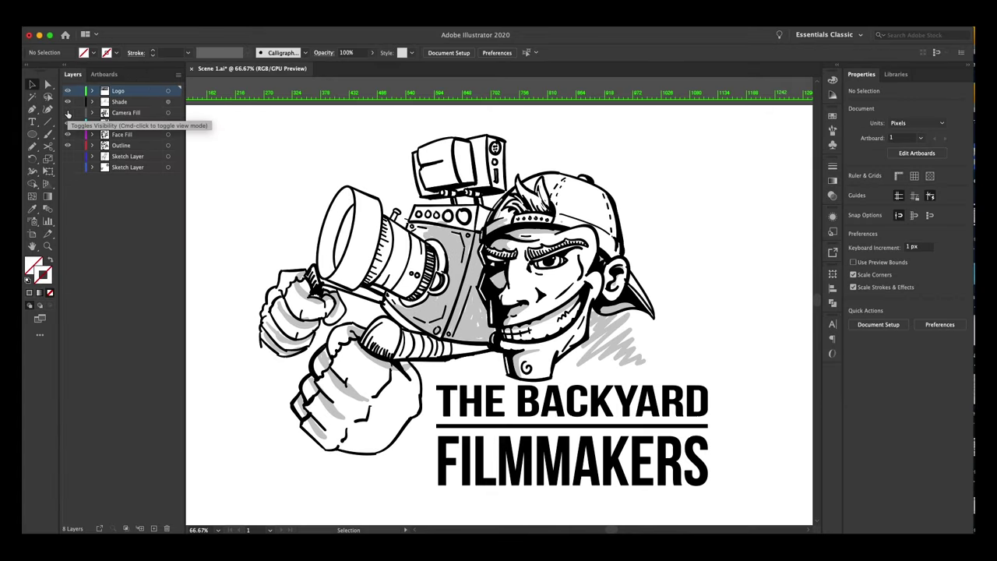
left_click(67, 113)
left_click(67, 113)
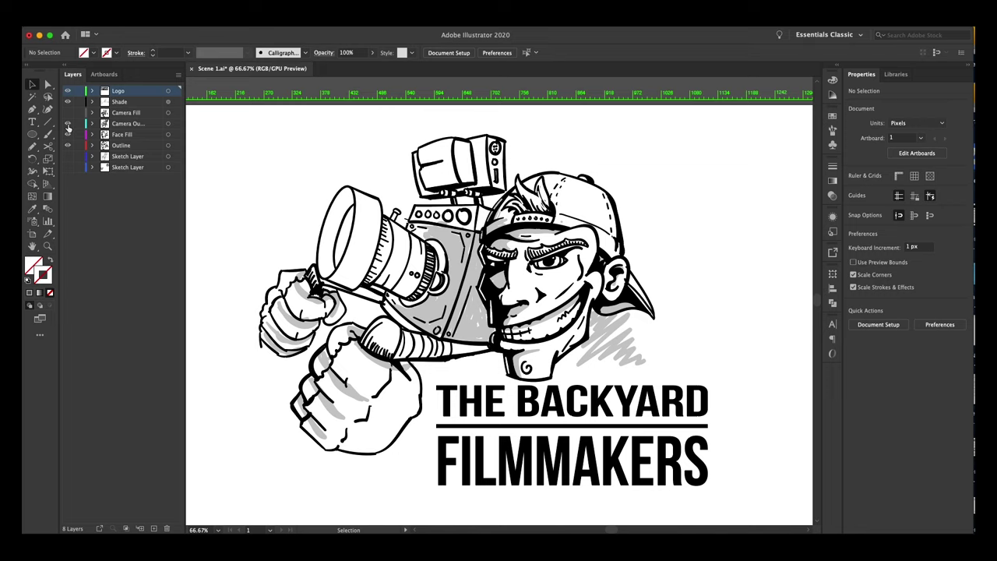
Hide the Camera Outline, Face Fill, Outline, Shade and Logo layers one after another
left_click(67, 123)
left_click(68, 135)
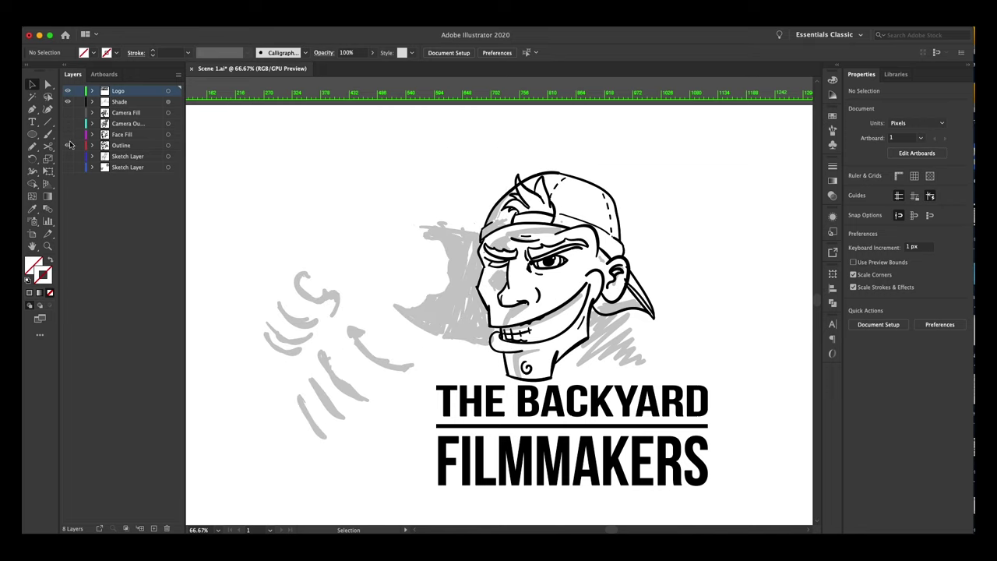
left_click(68, 135)
left_click(68, 146)
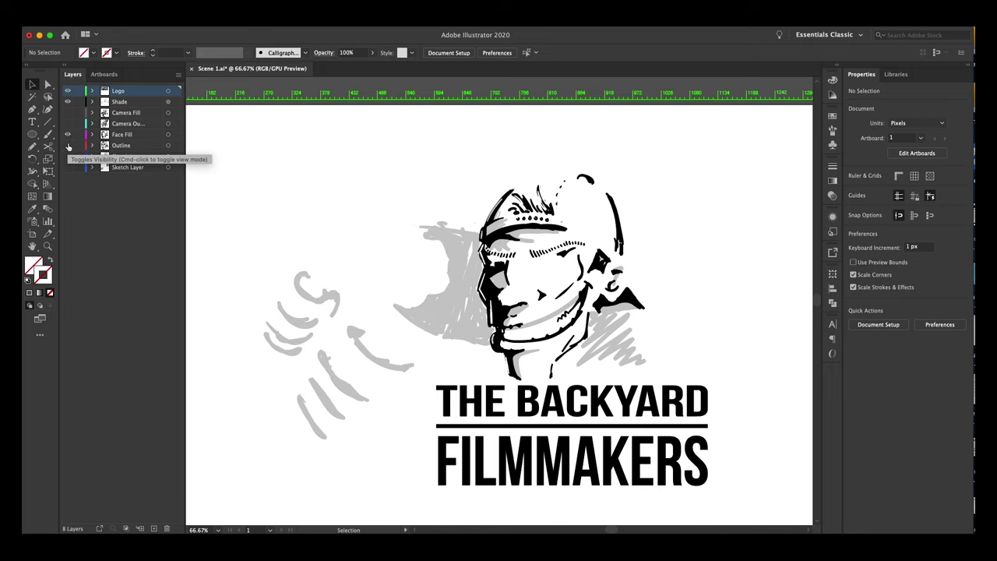
left_click(68, 135)
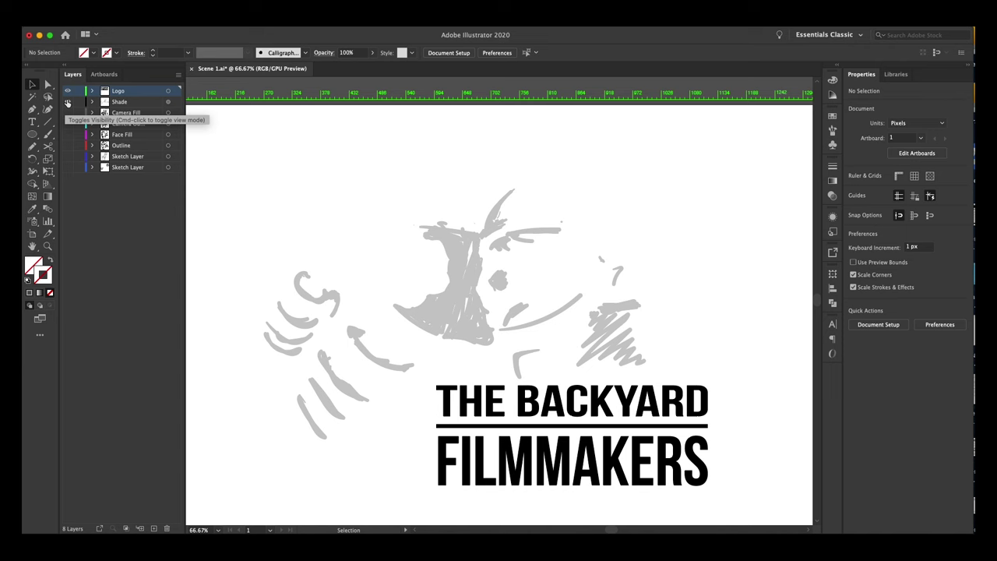
left_click(67, 102)
left_click(67, 91)
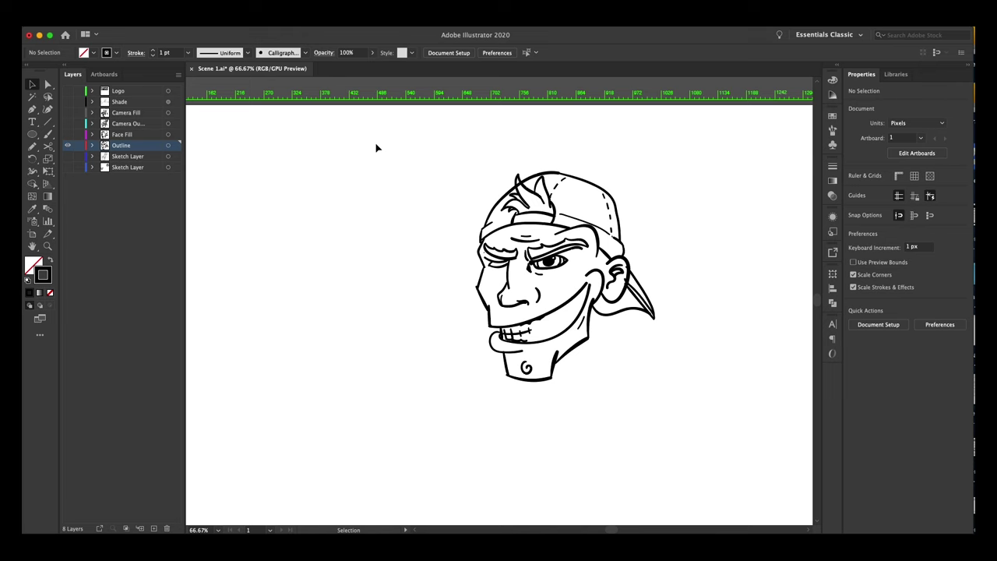
Copy all of the Outline layer's face artwork about 553 px to the left and join the copy's open paths
key("super+a")
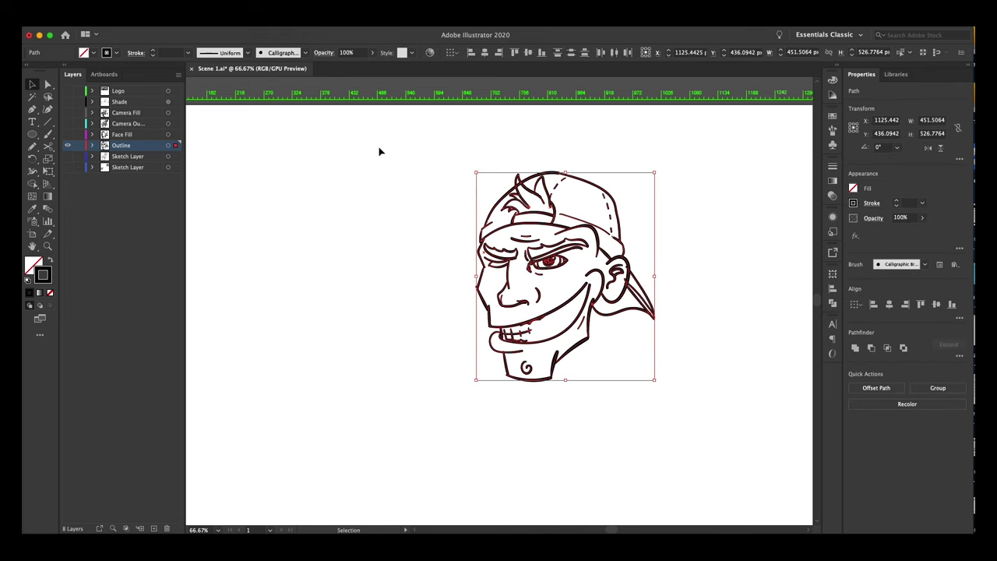
left_click_drag(526, 232, 308, 220)
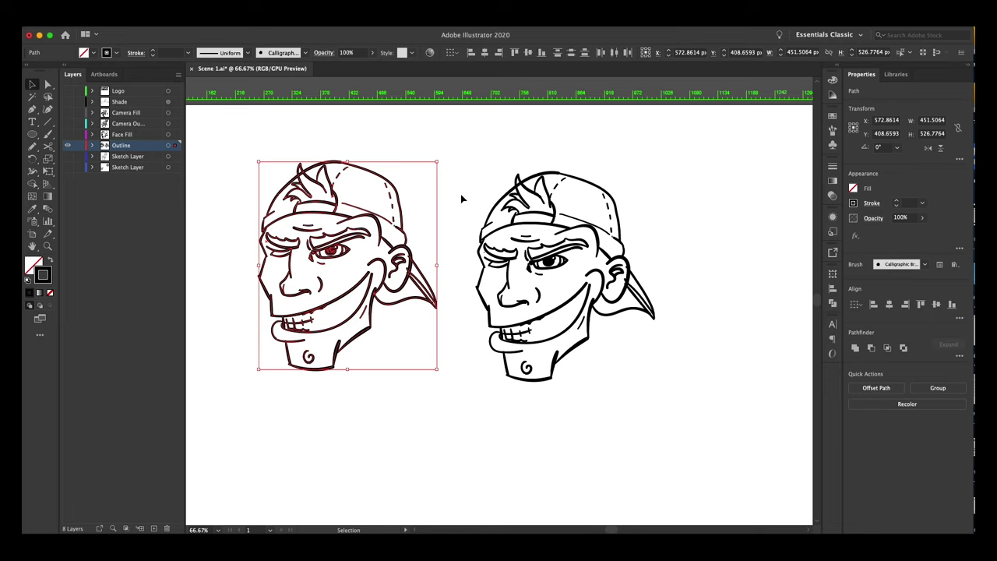
key("super+j")
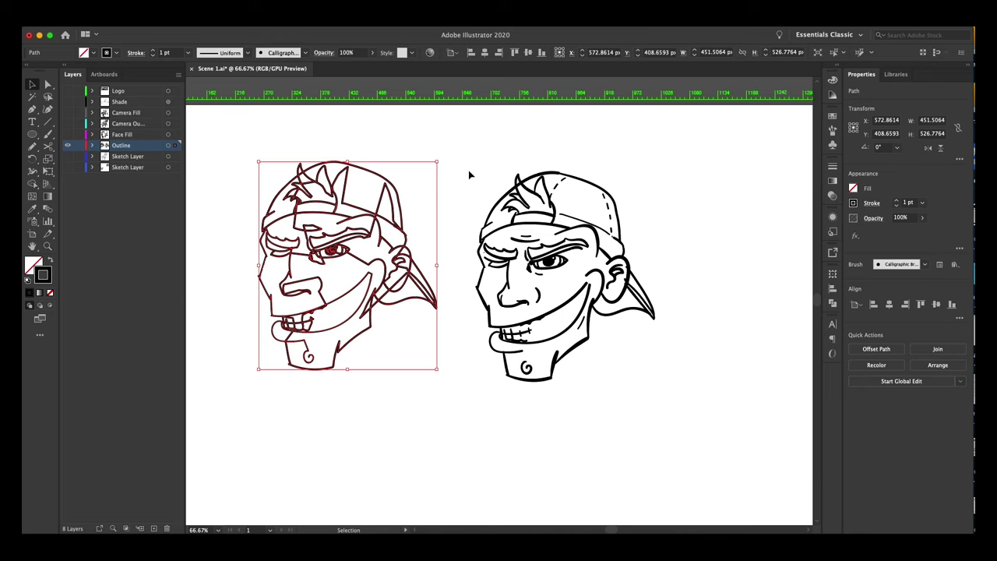
Remove the stroke from the joined face outline copy and move it to the right of the original face
left_click(470, 176)
left_click(335, 253)
left_click(51, 293)
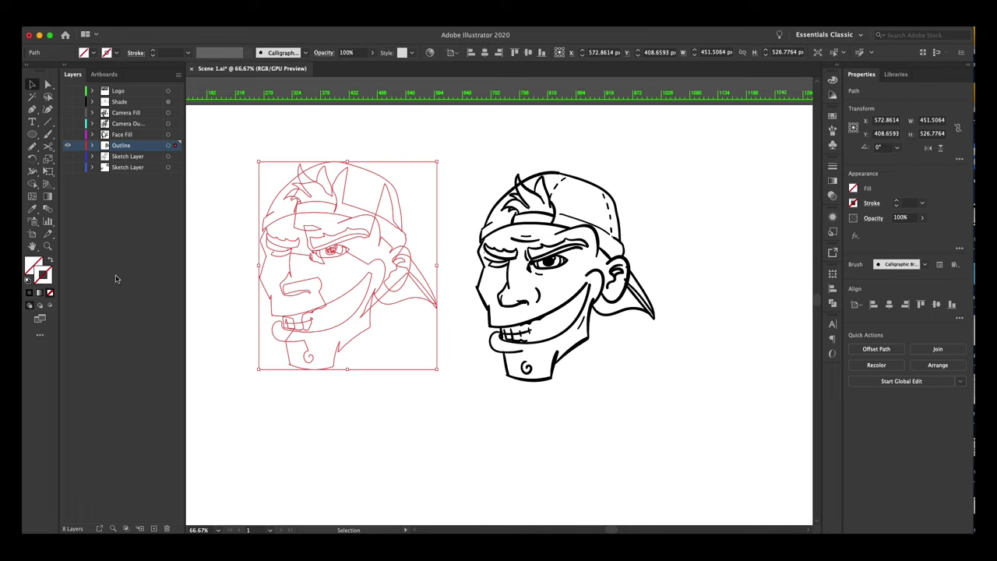
left_click_drag(339, 250, 742, 264)
left_click(658, 204)
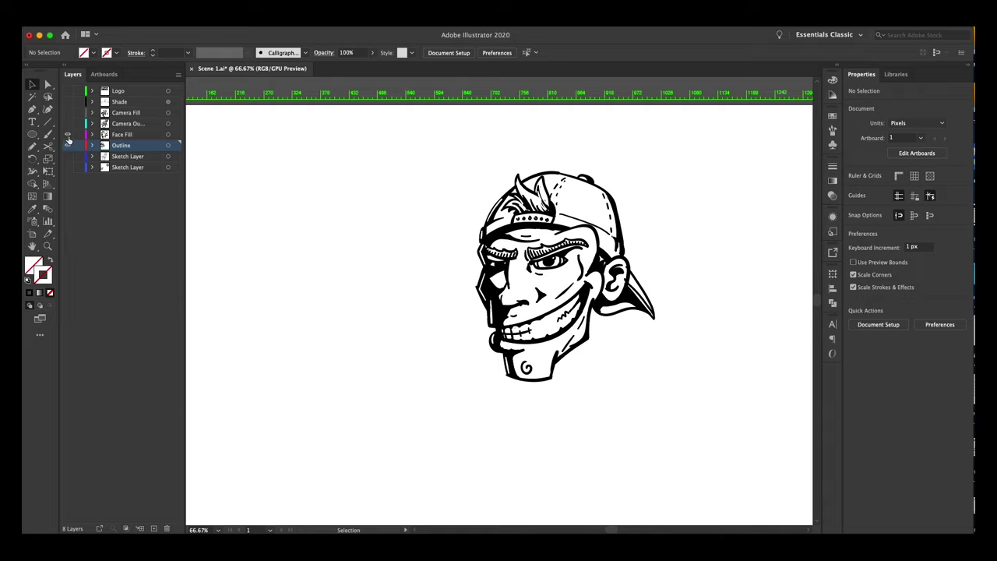
Show the Face Fill and Camera Outline layers and place a duplicate of each layer's artwork to the right of the original
left_click_drag(650, 195, 460, 194)
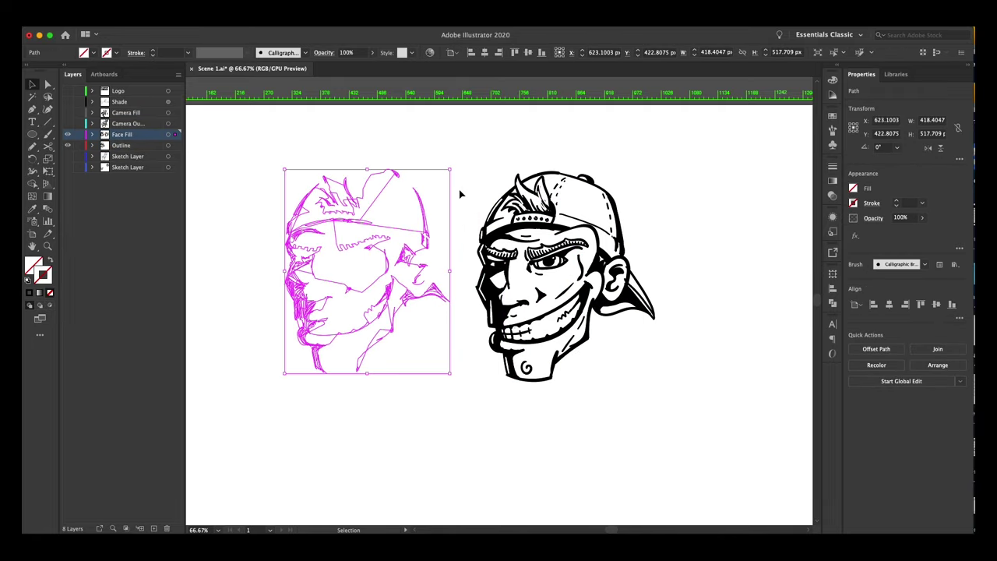
left_click_drag(396, 229, 769, 228)
left_click(68, 124)
left_click(168, 124)
left_click_drag(437, 282, 736, 286)
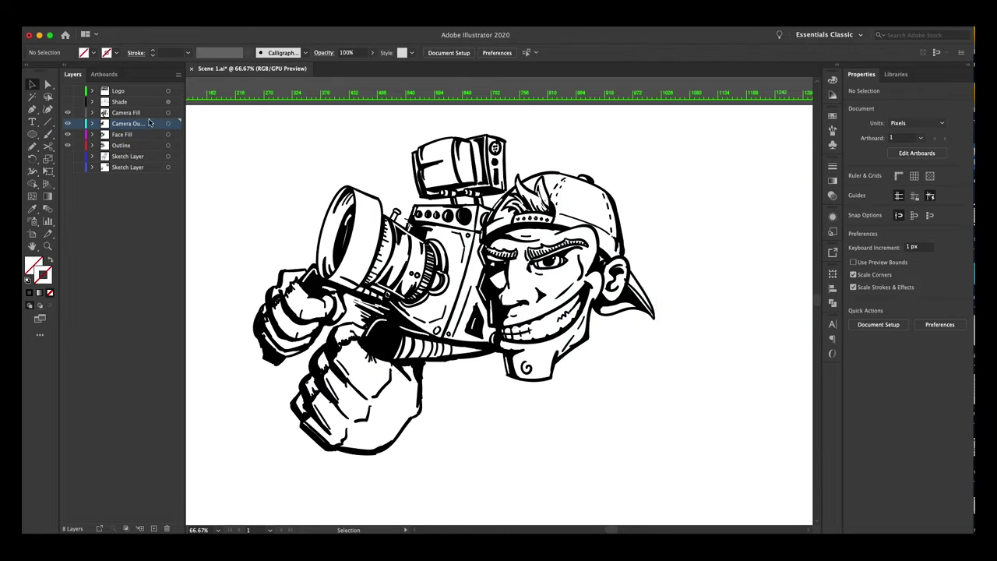
Place joined, stroke-free copies of the Camera Fill and Shade artwork right of the character, and show the Logo layer
left_click_drag(392, 315, 483, 302)
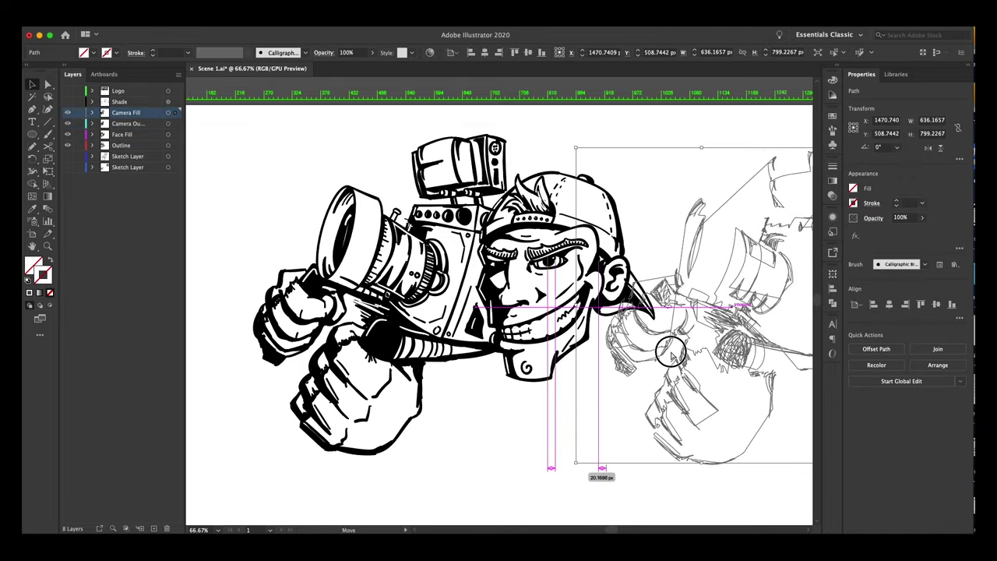
left_click_drag(592, 468, 662, 468)
left_click(67, 102)
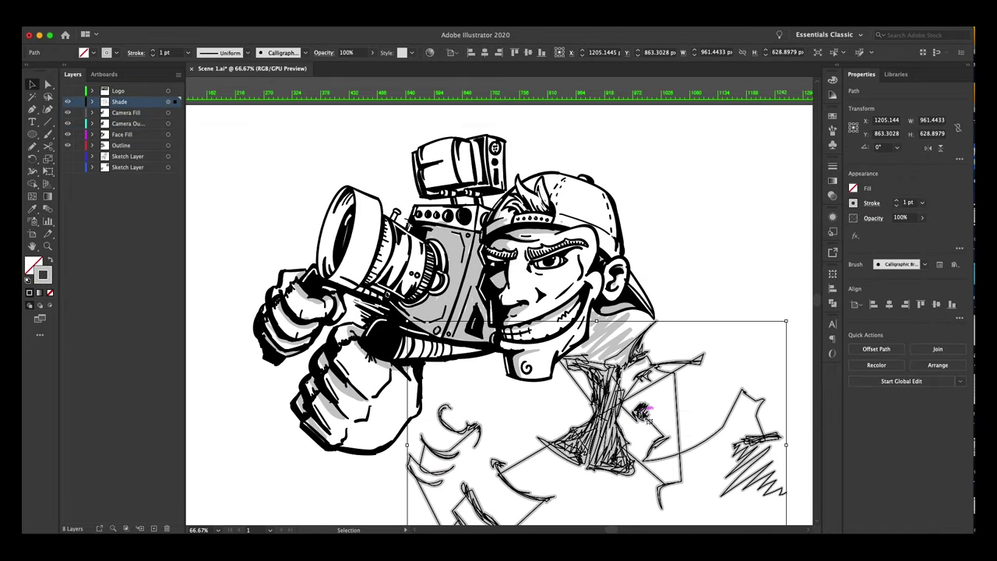
scroll(593, 363, "down", 3)
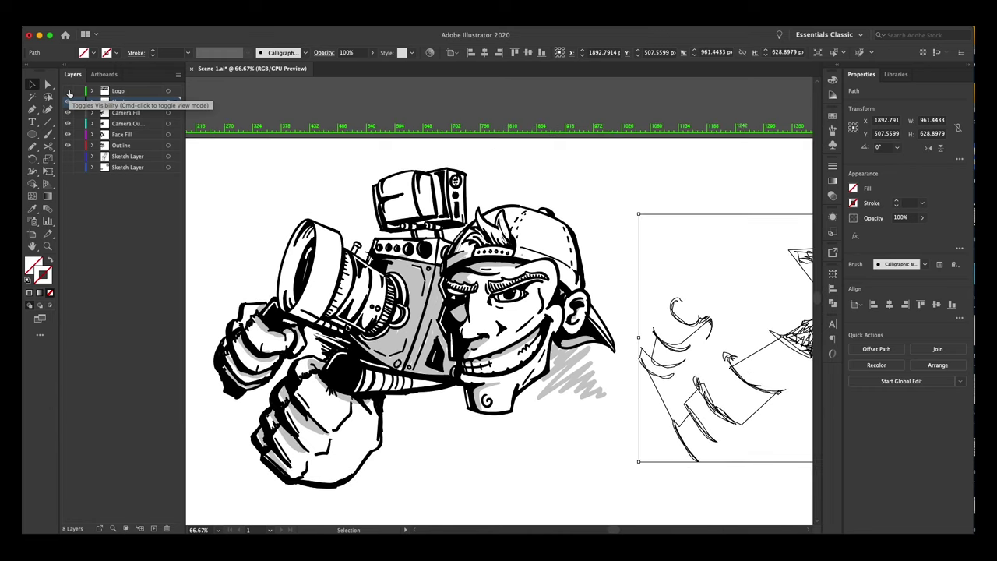
left_click(69, 92)
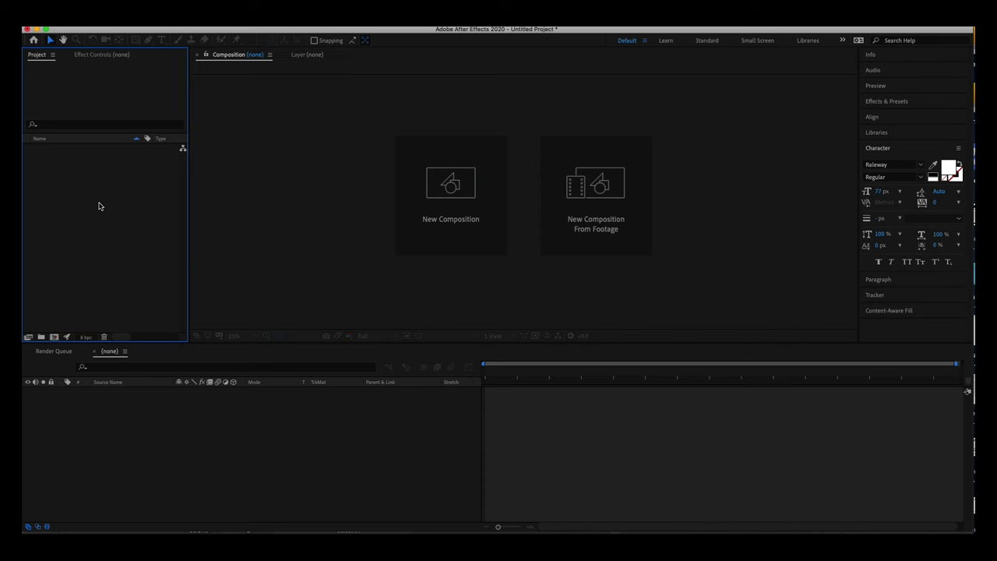
Choose Scene 1.ai from the TRAINING folder for import into the project
right_click(93, 193)
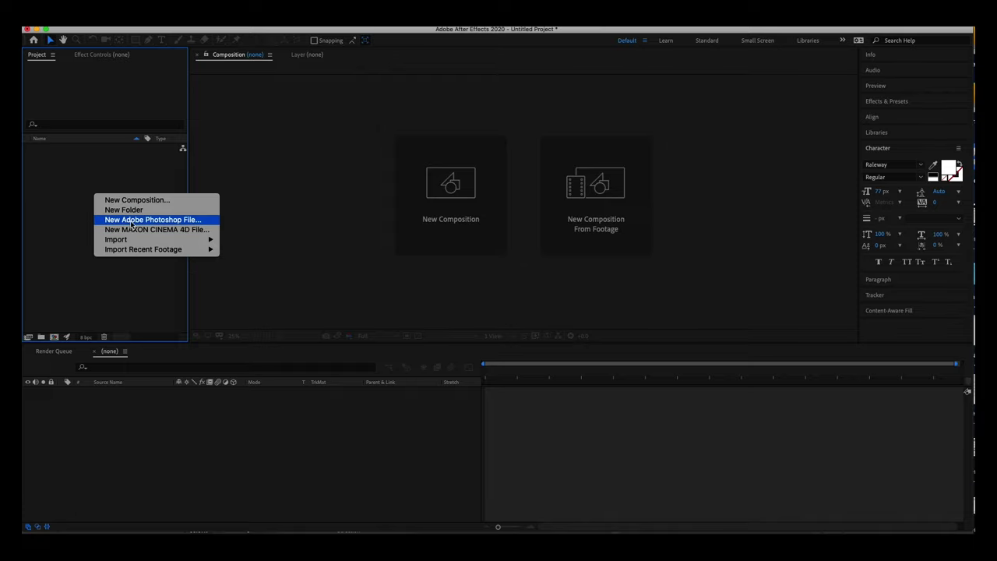
left_click(238, 239)
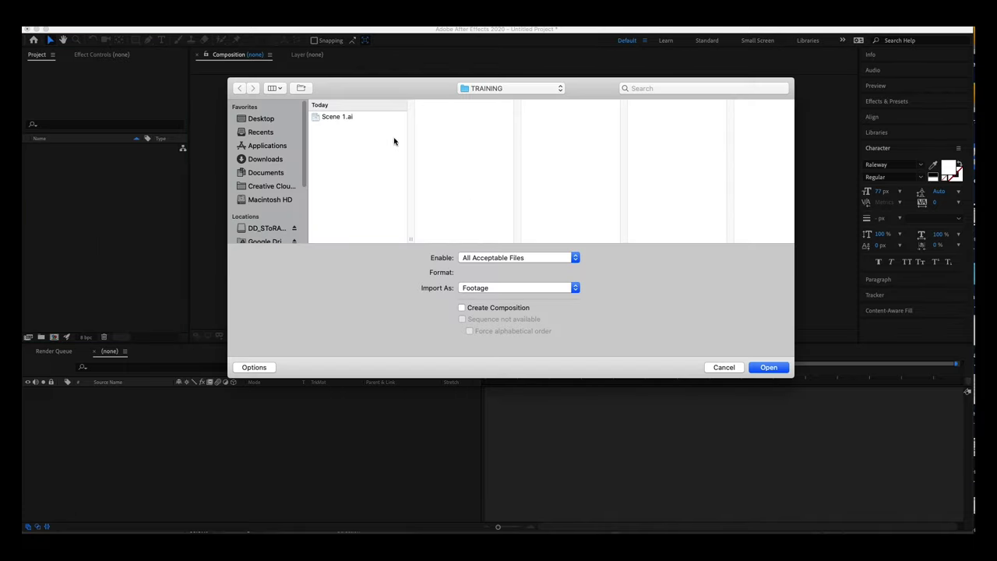
left_click(346, 118)
left_click(769, 367)
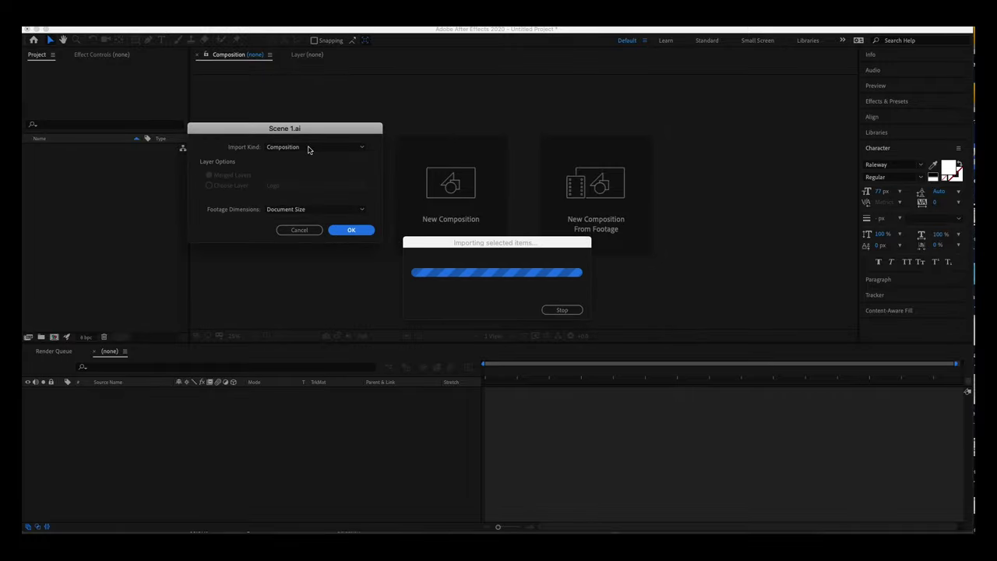
Import Scene 1.ai as a Composition with Document Size footage dimensions
left_click(307, 148)
left_click(307, 169)
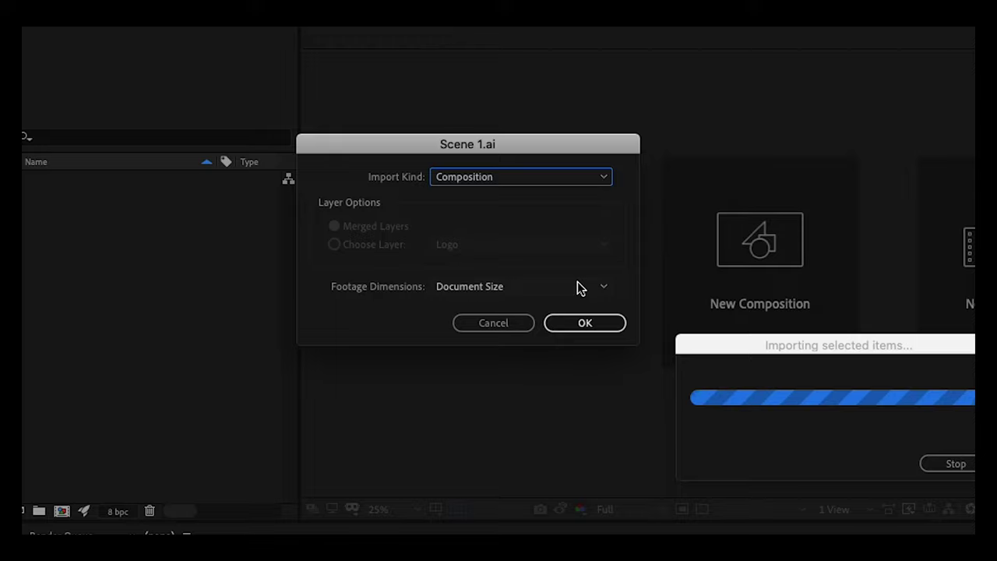
left_click(578, 288)
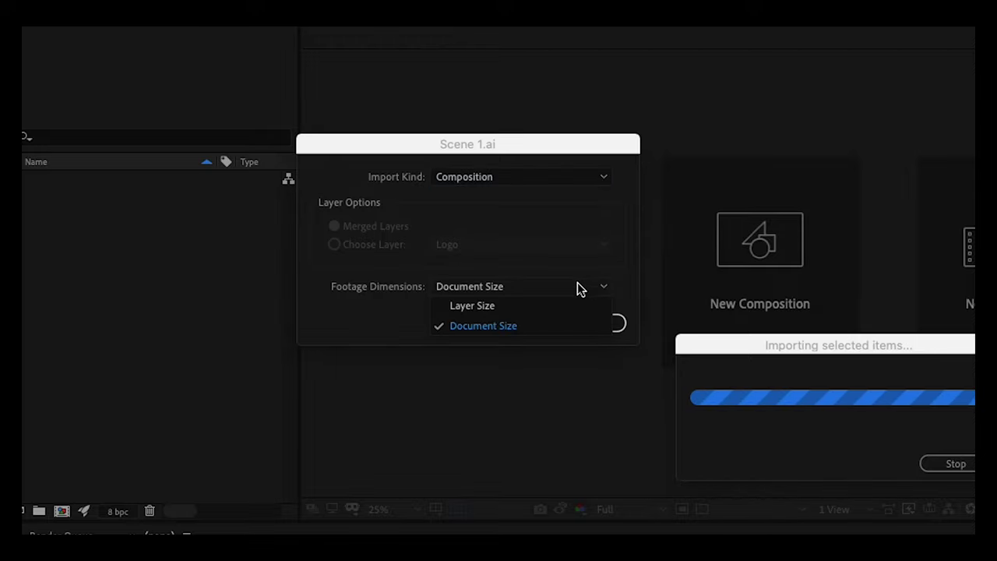
left_click(499, 327)
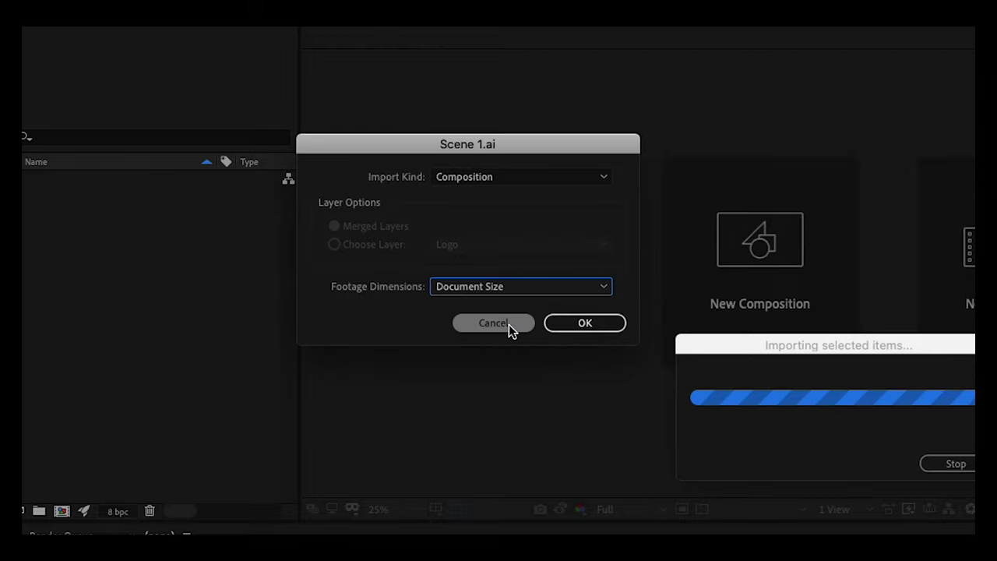
left_click(585, 322)
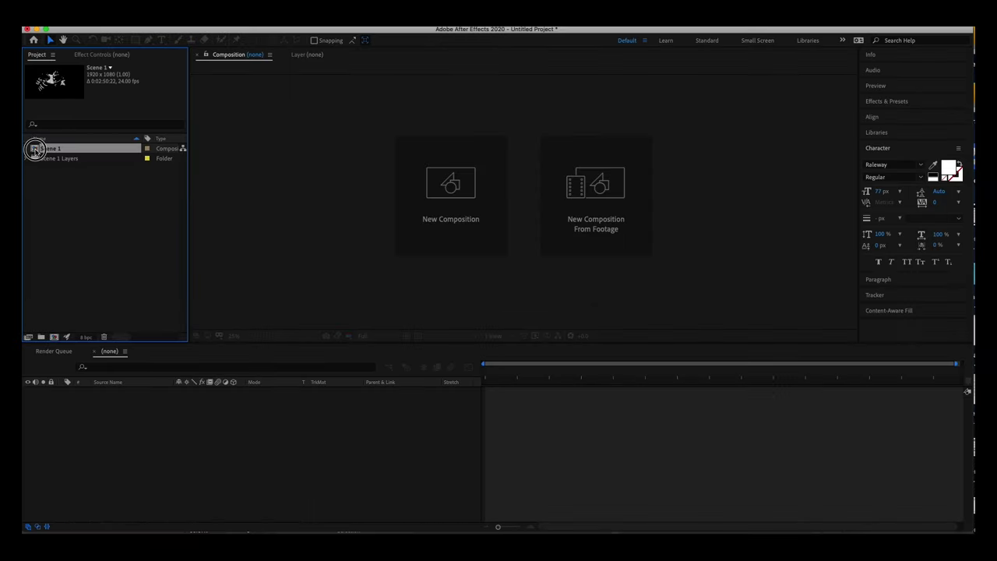
Open the Scene 1 composition and set its background color to white (FFFFFF) in the composition settings
double_click(34, 149)
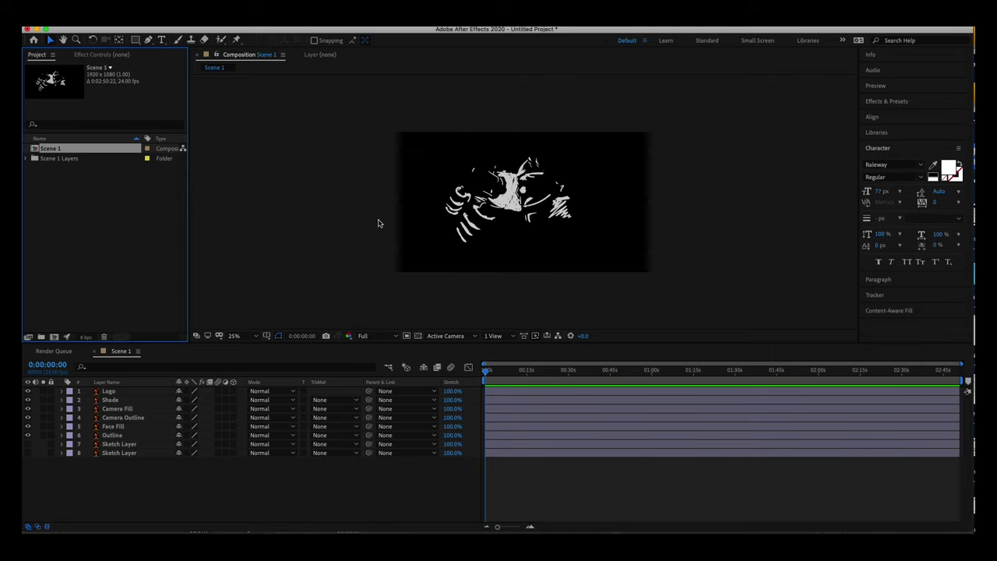
right_click(362, 246)
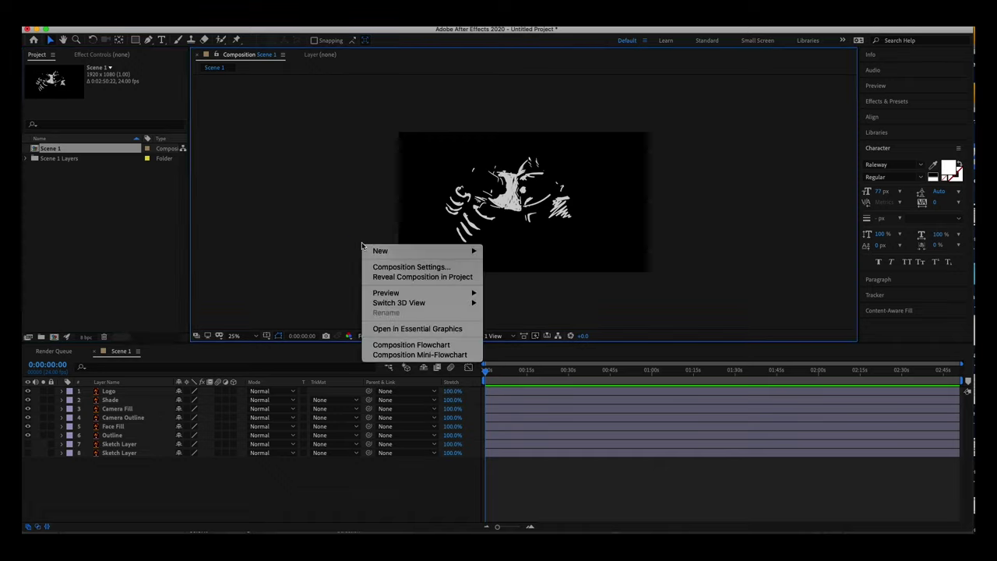
left_click(401, 267)
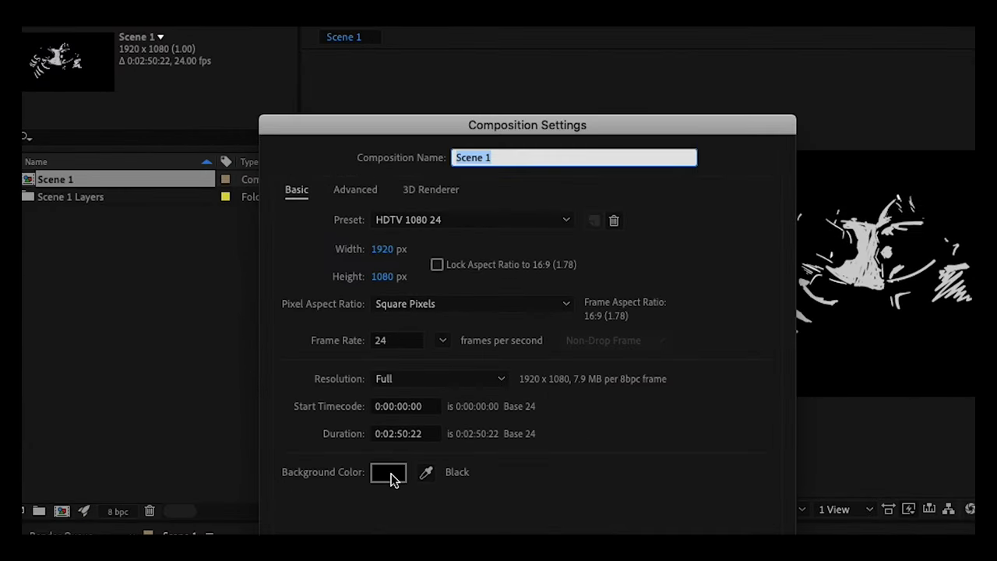
left_click(391, 477)
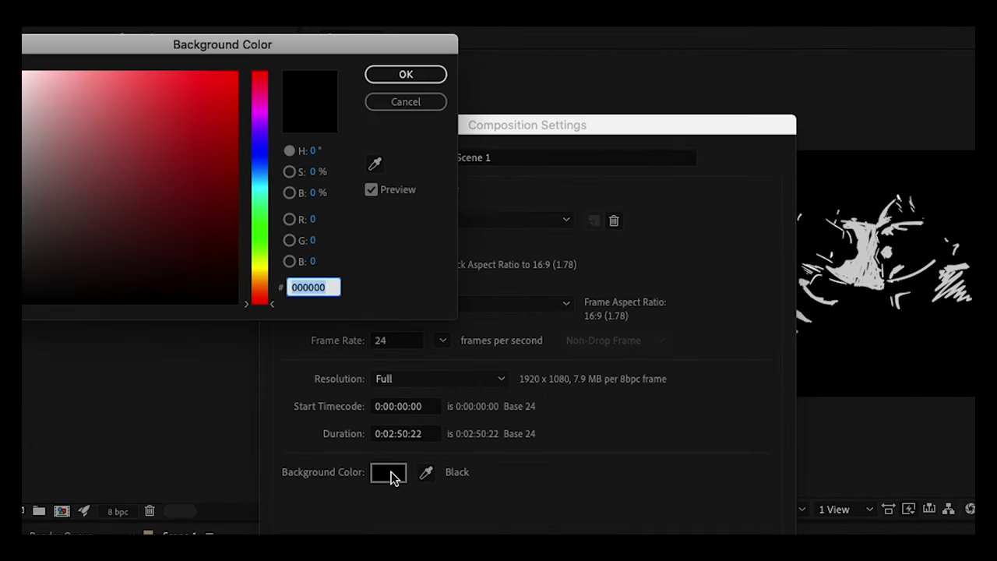
left_click(28, 78)
left_click(23, 70)
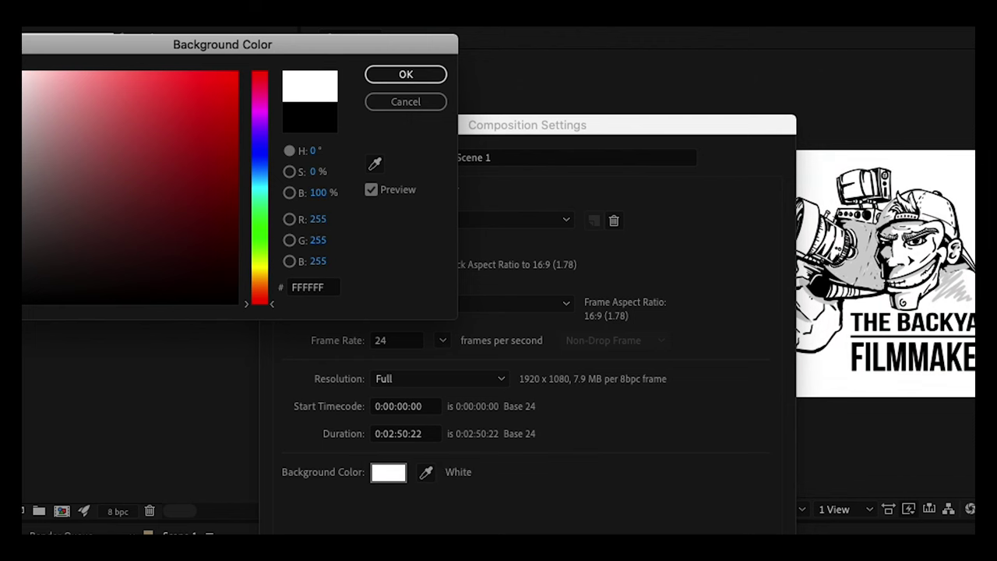
left_click(406, 74)
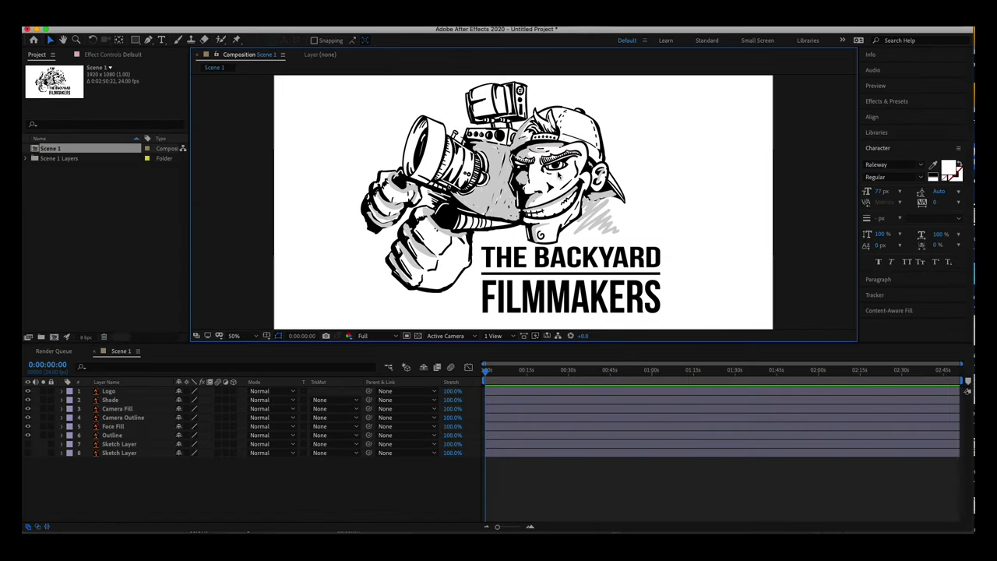
Set the Shade layer's blending mode to Multiply
left_click(115, 401)
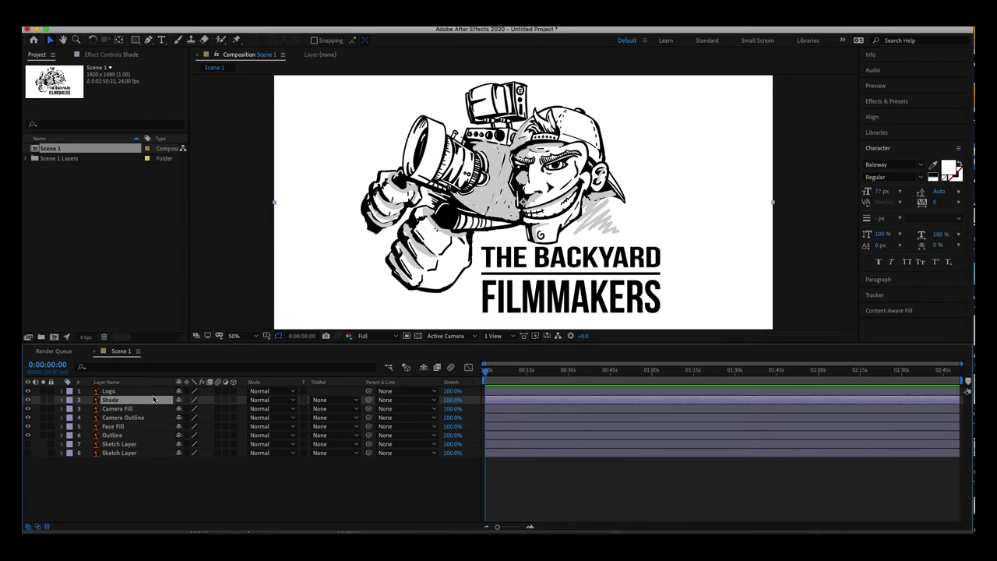
left_click(294, 400)
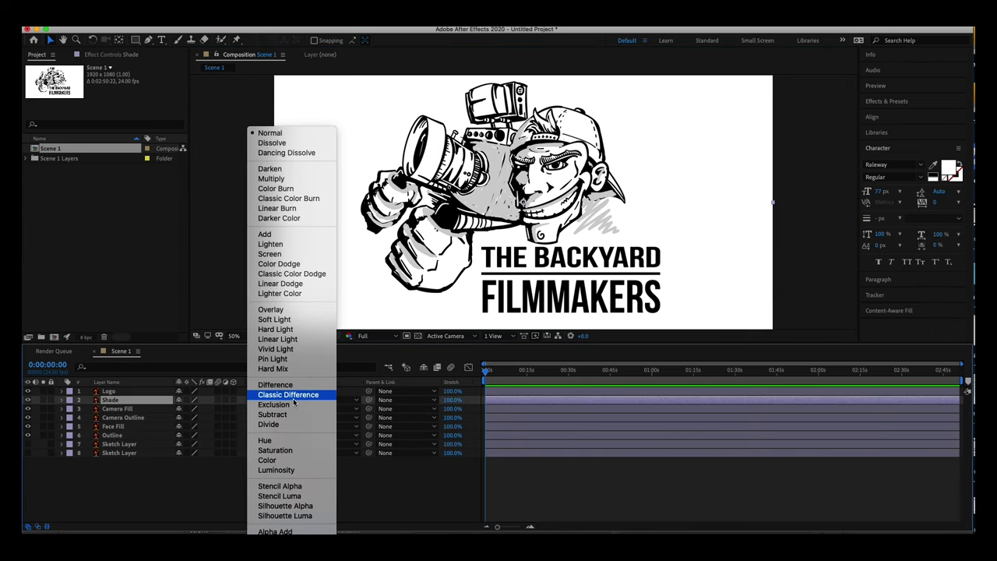
left_click(285, 180)
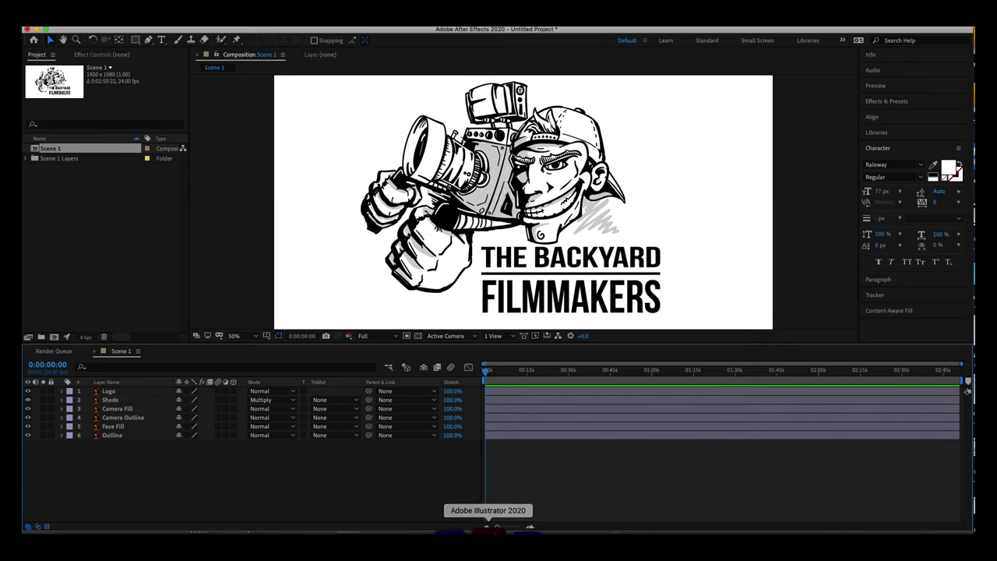
Switch to Illustrator and lock all layers above Outline, from Logo down to Face Fill, leaving Outline editable
left_click(487, 527)
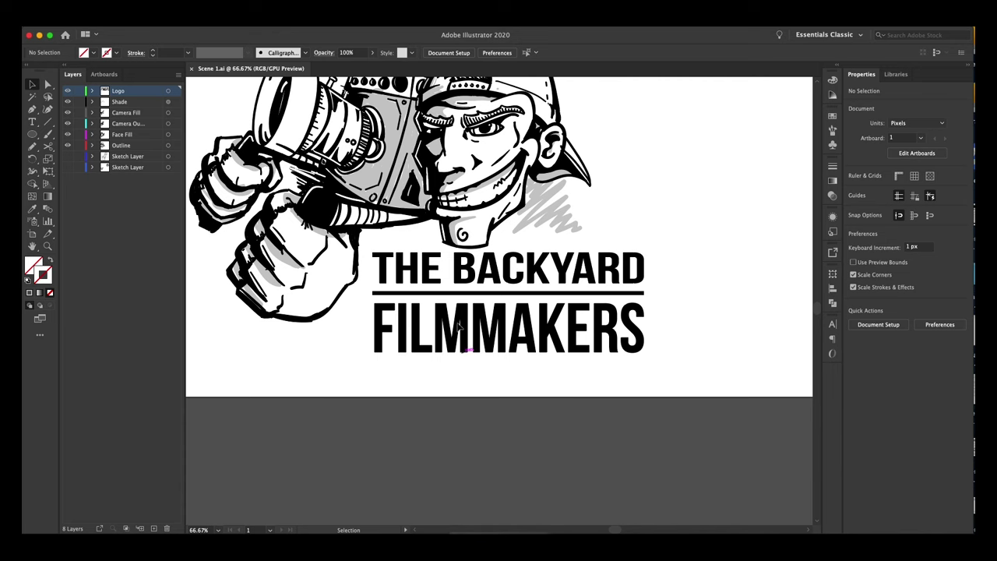
left_click_drag(481, 225, 508, 318)
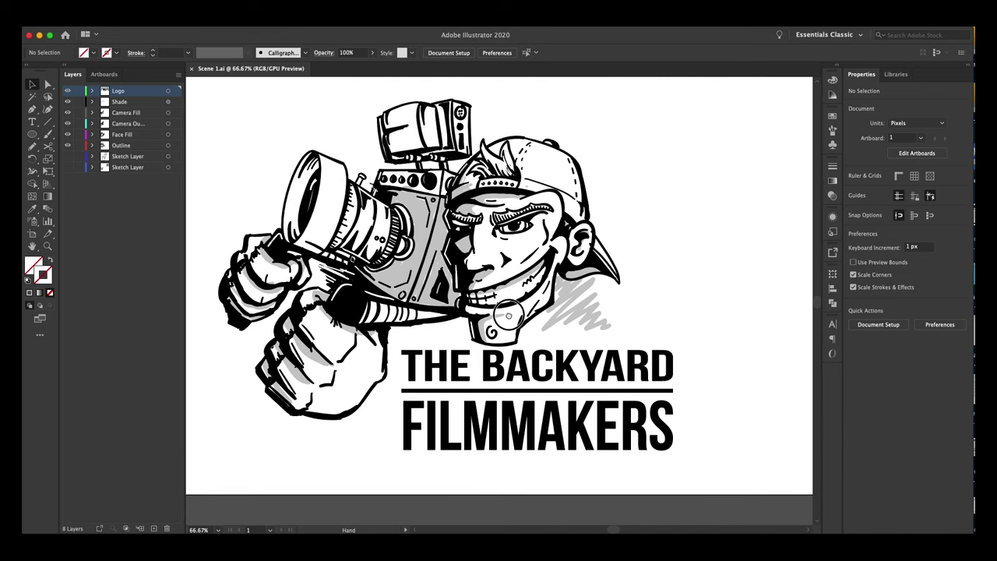
left_click(134, 147)
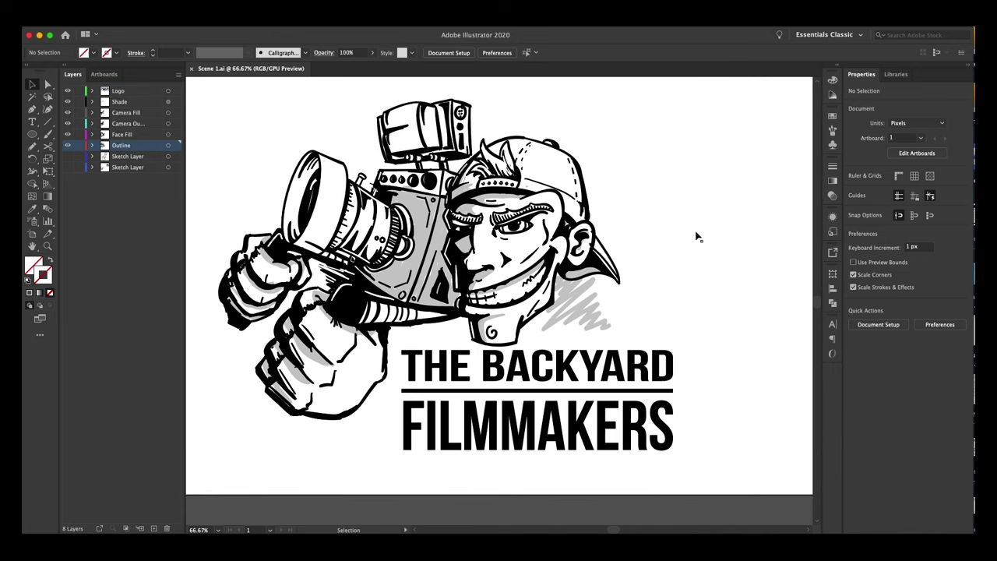
scroll(632, 229, "right", 5)
left_click_drag(75, 137, 78, 91)
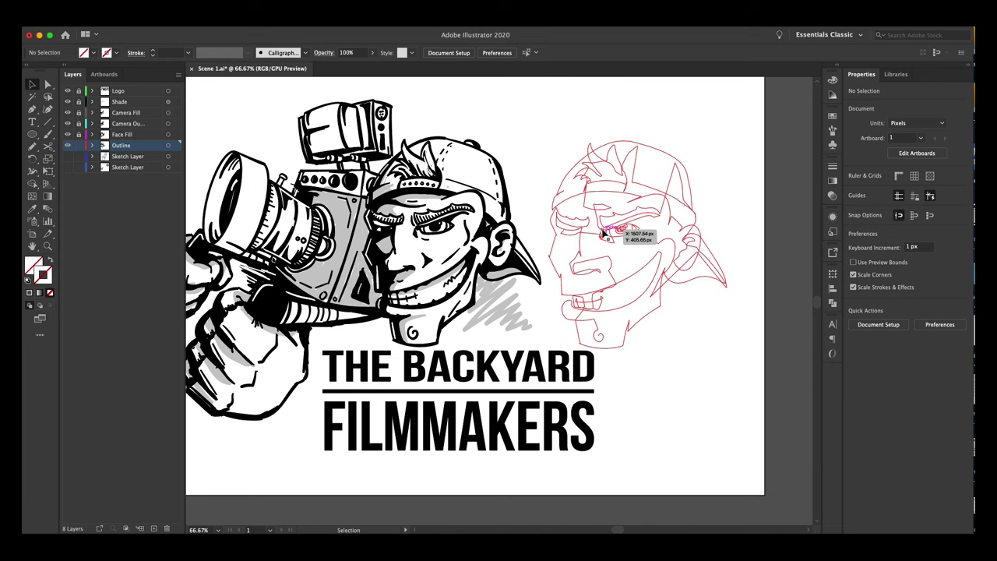
Copy the stroke-free face path and paste it as masks onto the Outline layer in After Effects
left_click(615, 231)
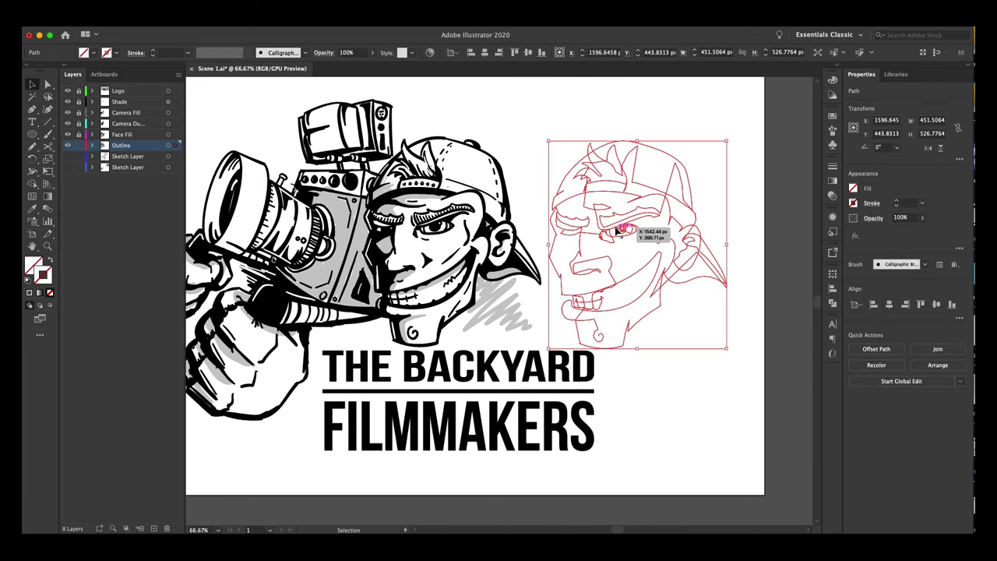
mouse_move(497, 531)
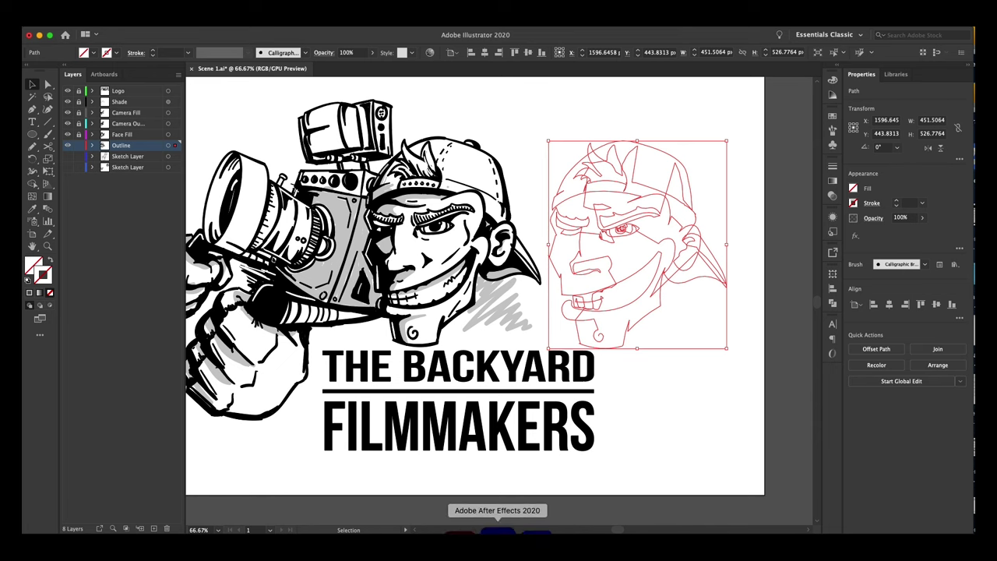
left_click(497, 532)
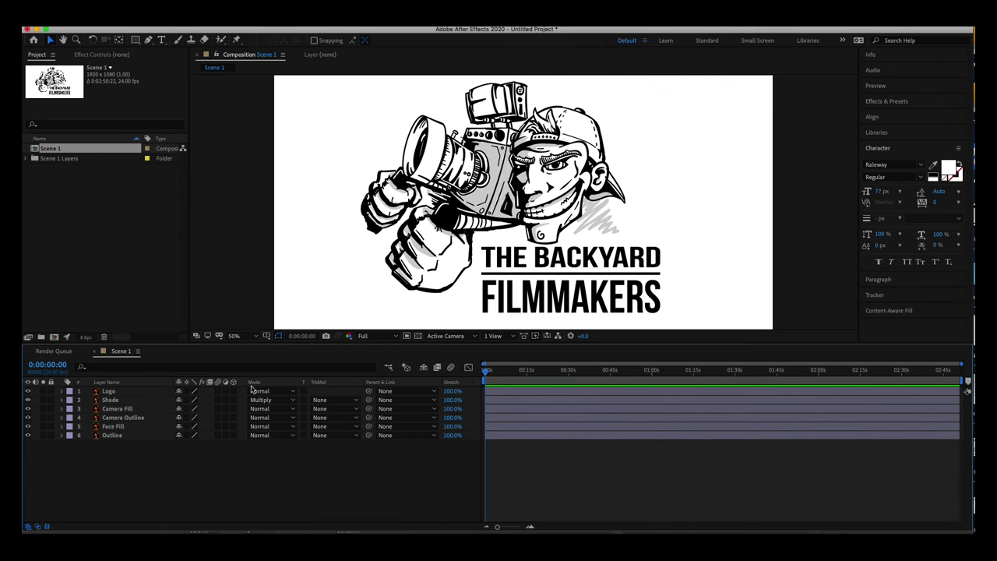
left_click(113, 436)
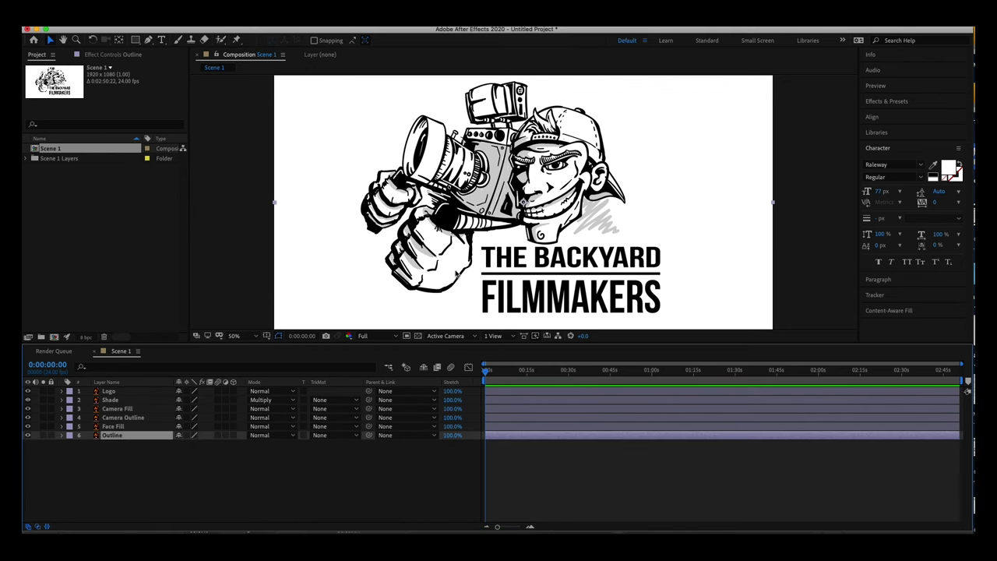
key("super+v")
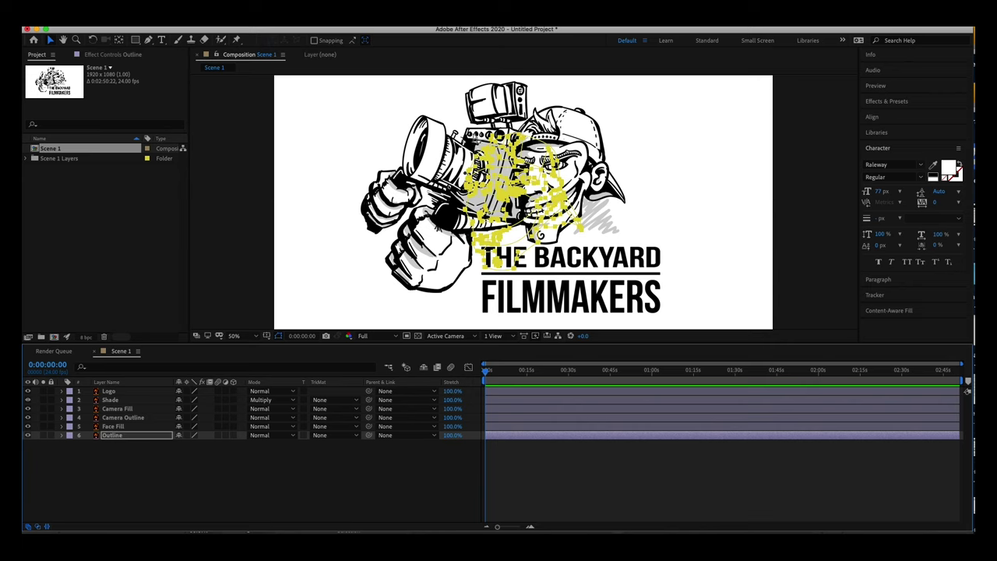
Move the pasted mask paths over the face artwork, aligning them precisely with the outlines around the chin swirl
left_click_drag(581, 228, 625, 203)
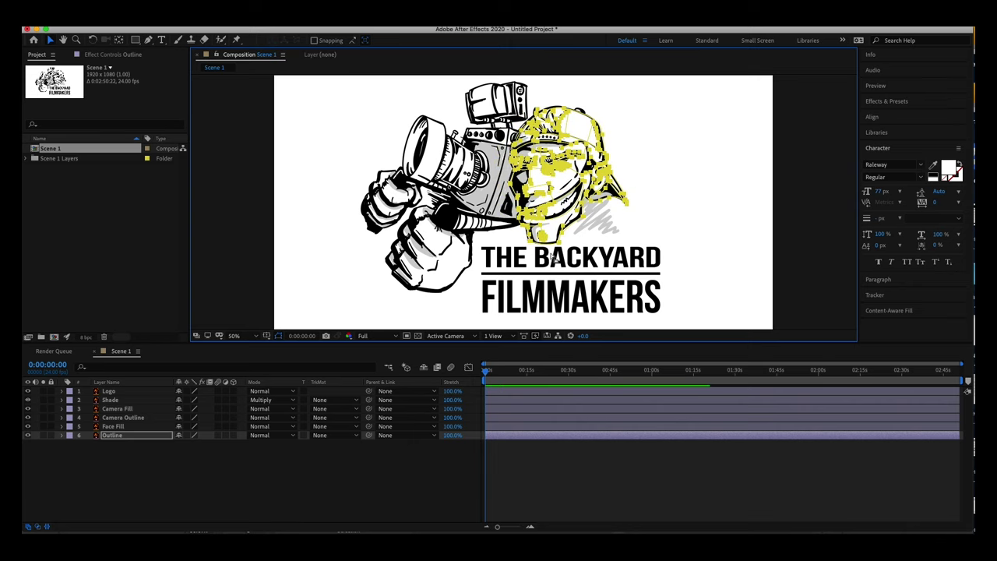
scroll(545, 253, "up", 4)
left_click_drag(613, 281, 523, 190)
scroll(525, 206, "up", 1)
left_click_drag(494, 253, 477, 246)
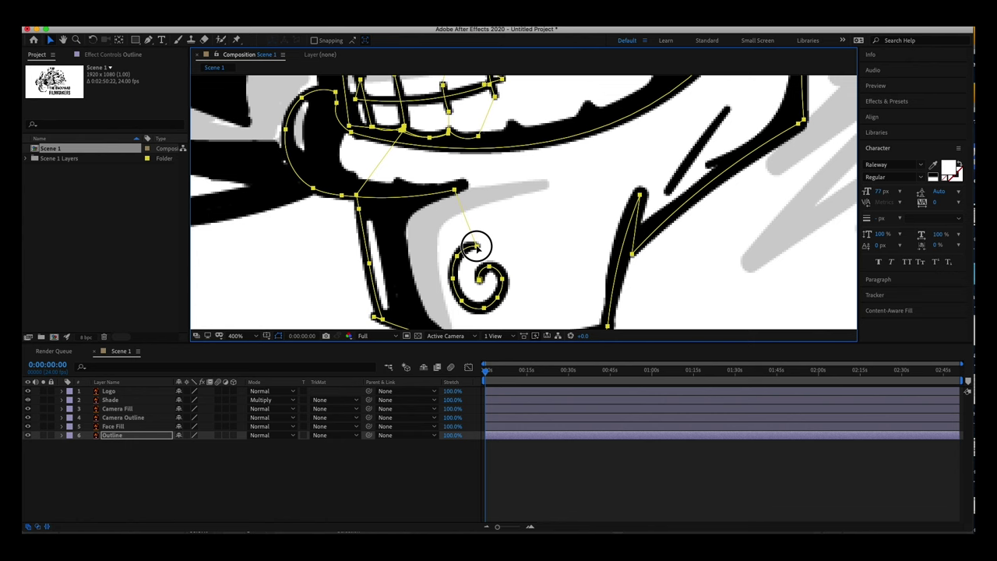
scroll(572, 239, "down", 6)
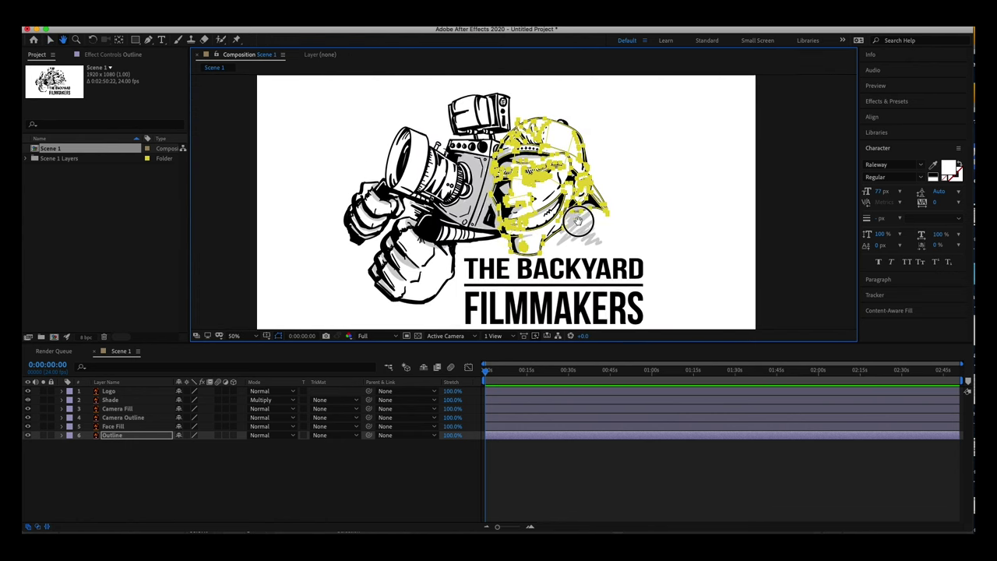
left_click_drag(578, 221, 576, 233)
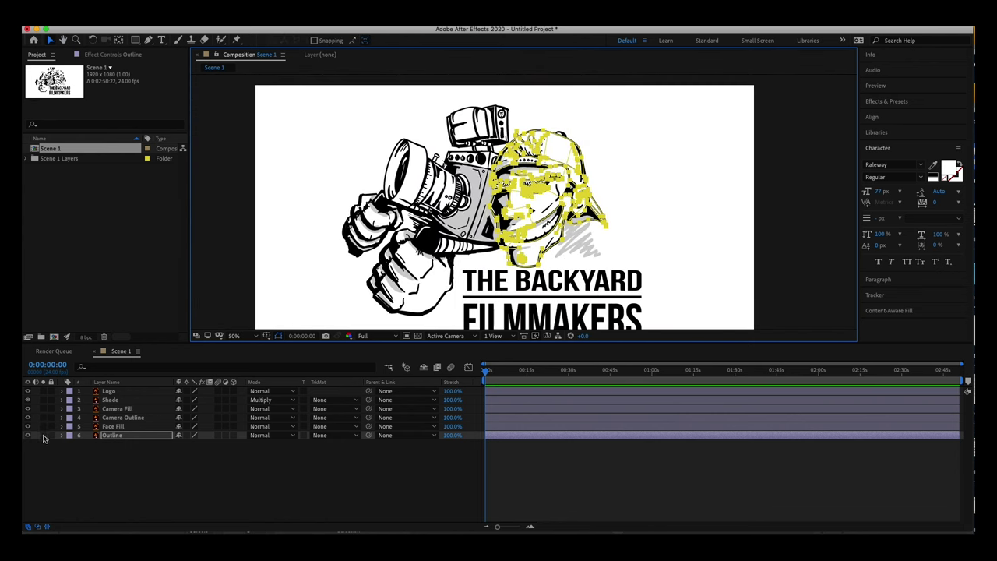
Solo the Outline layer and apply the Stroke effect from the Generate category to it
left_click(43, 436)
left_click(325, 499)
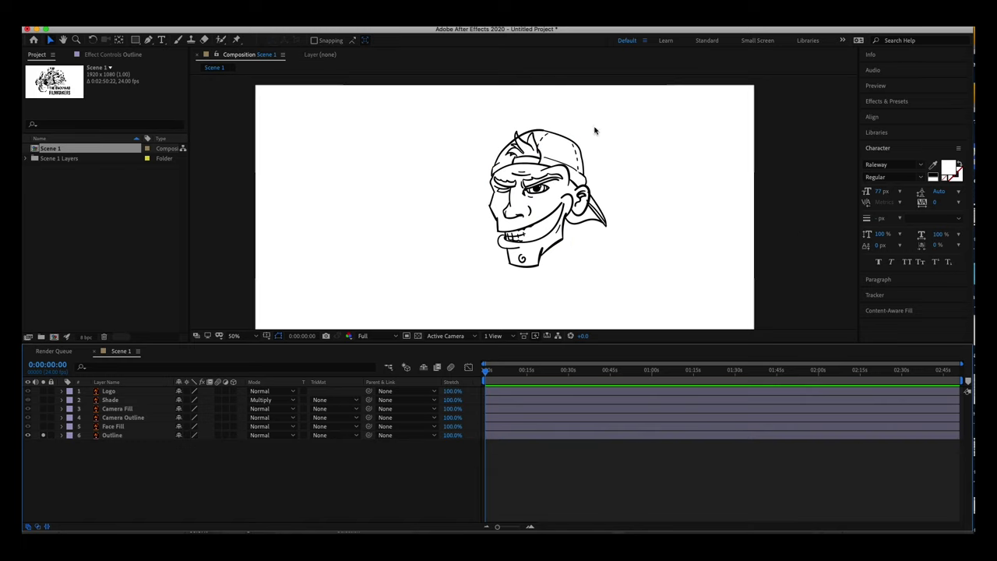
left_click(114, 436)
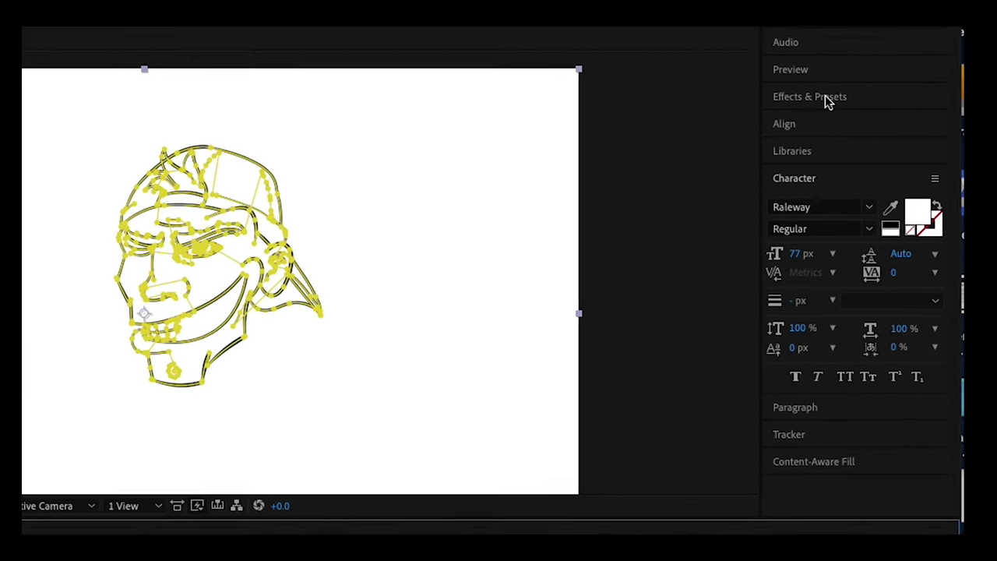
left_click(894, 104)
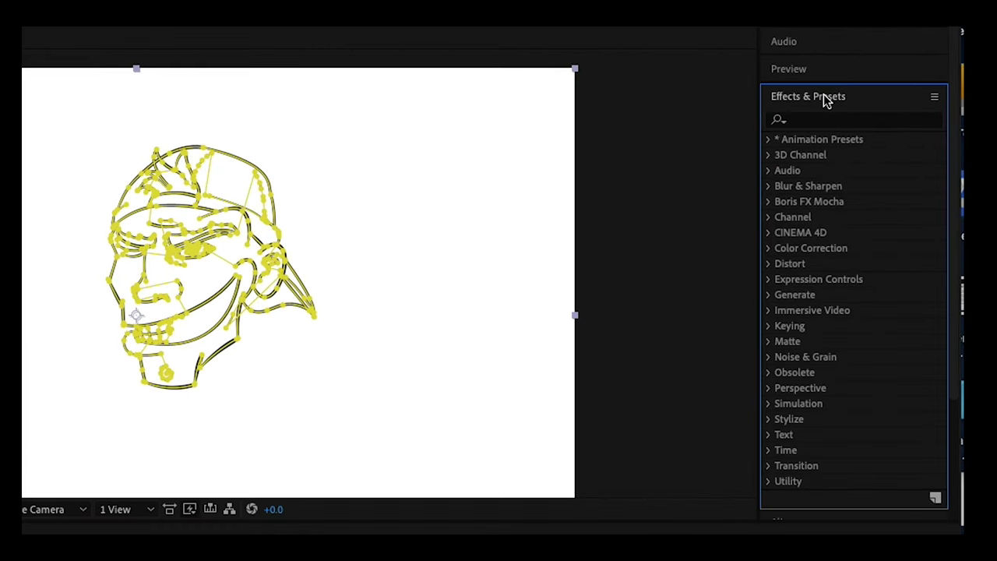
left_click(807, 122)
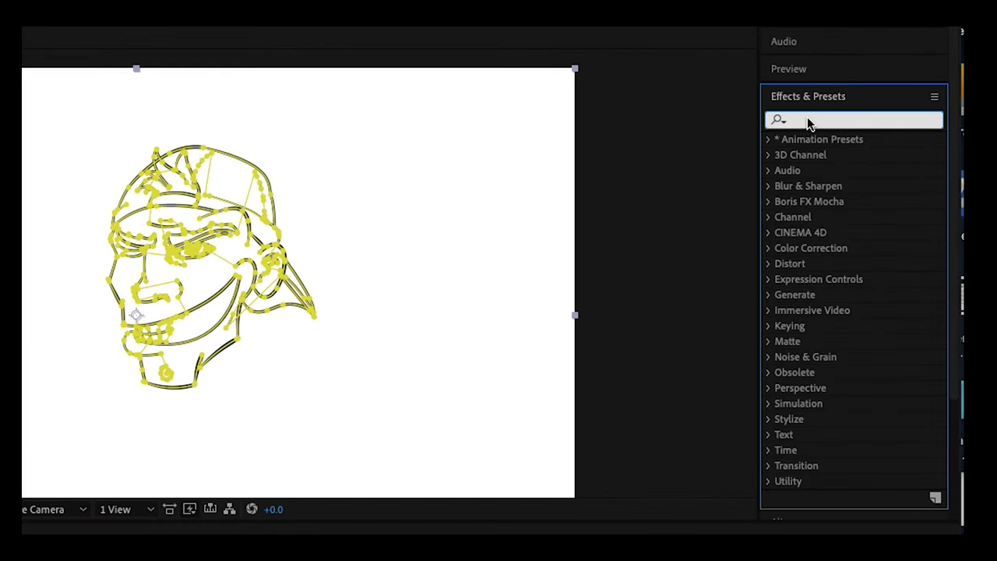
type("stroke")
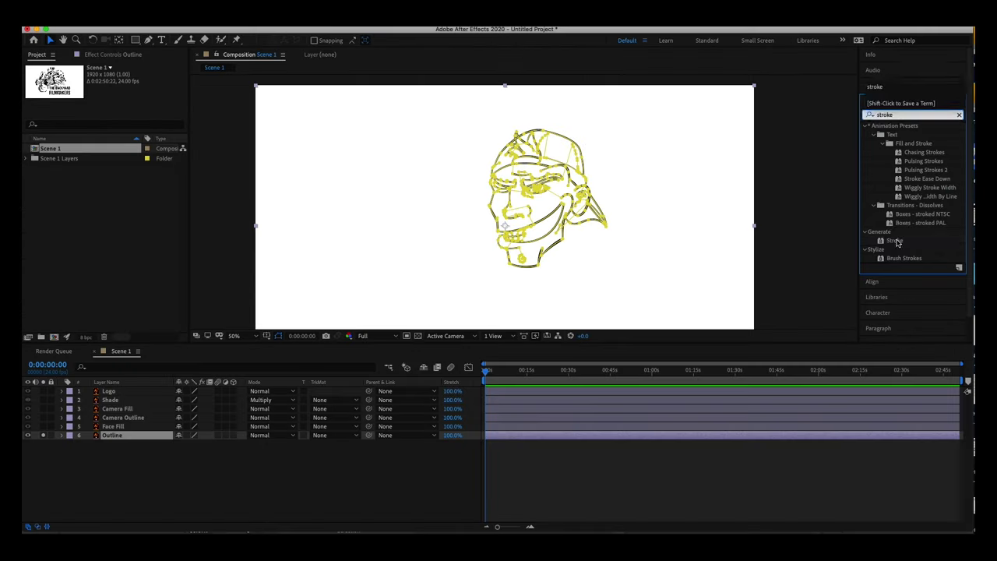
mouse_move(824, 343)
left_mouse_down()
mouse_move(587, 361)
mouse_move(142, 437)
left_mouse_up()
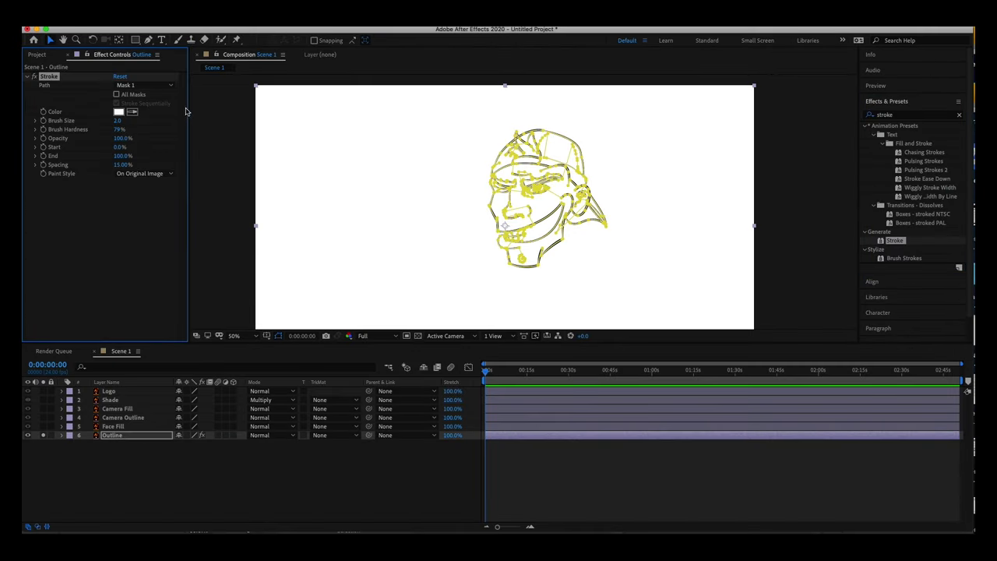
Set the Stroke effect's Brush Size to 6.7 so the stroke fully covers the face outlines
scroll(550, 230, "up", 6)
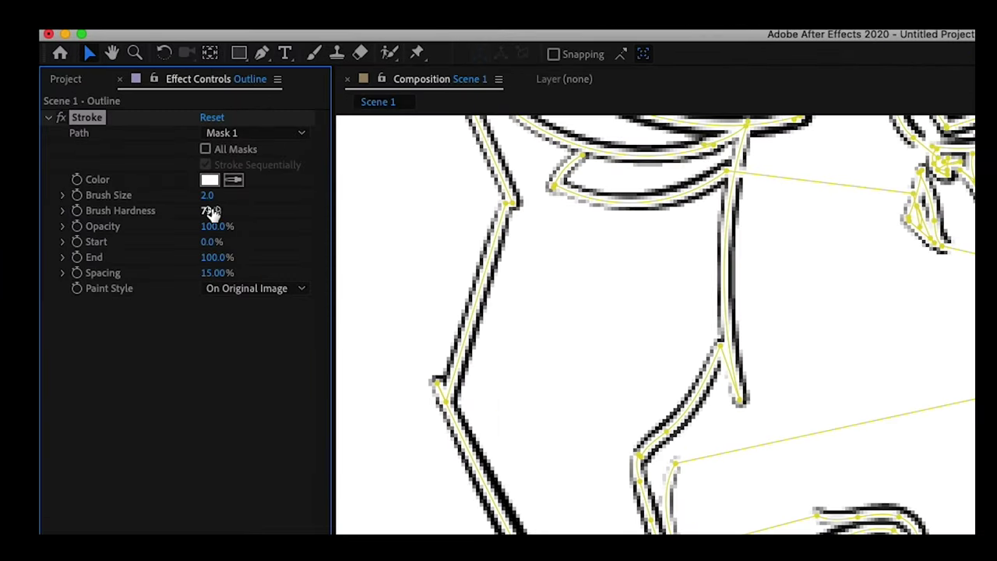
left_click_drag(208, 195, 254, 194)
key("comma")
key("comma")
key("comma")
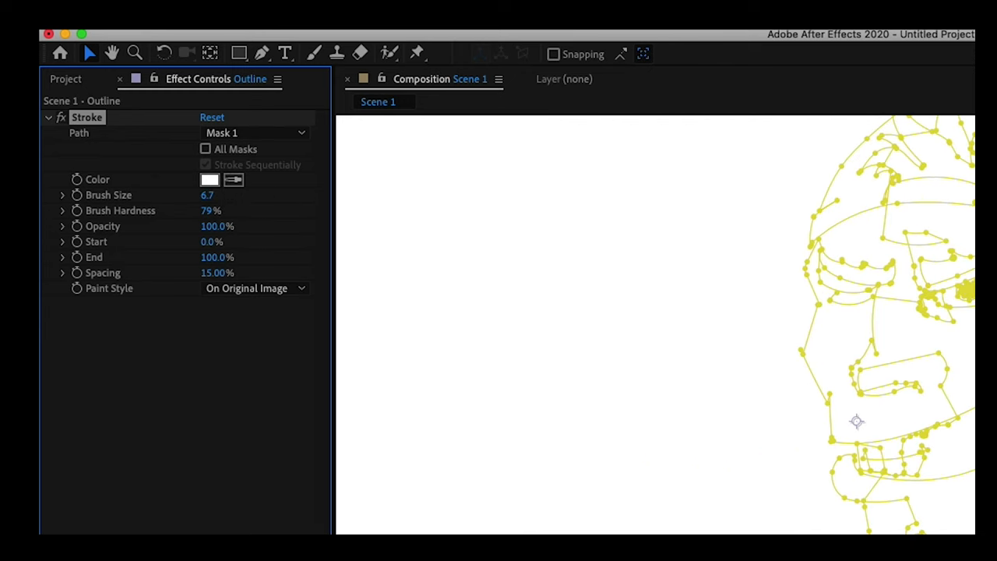
Set the Stroke effect's End to 0% and its Paint Style to Reveal Original Image
key("period")
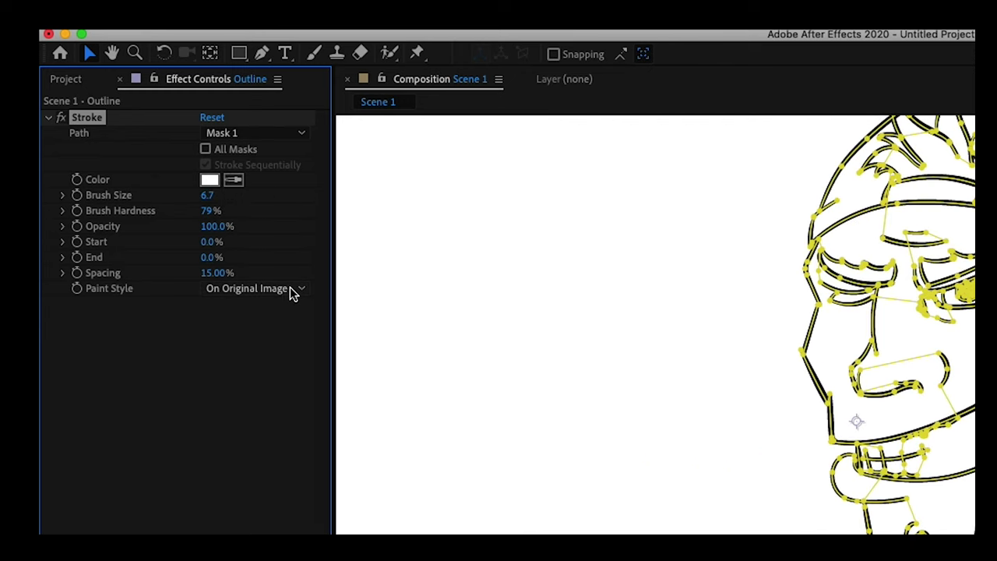
left_click(293, 288)
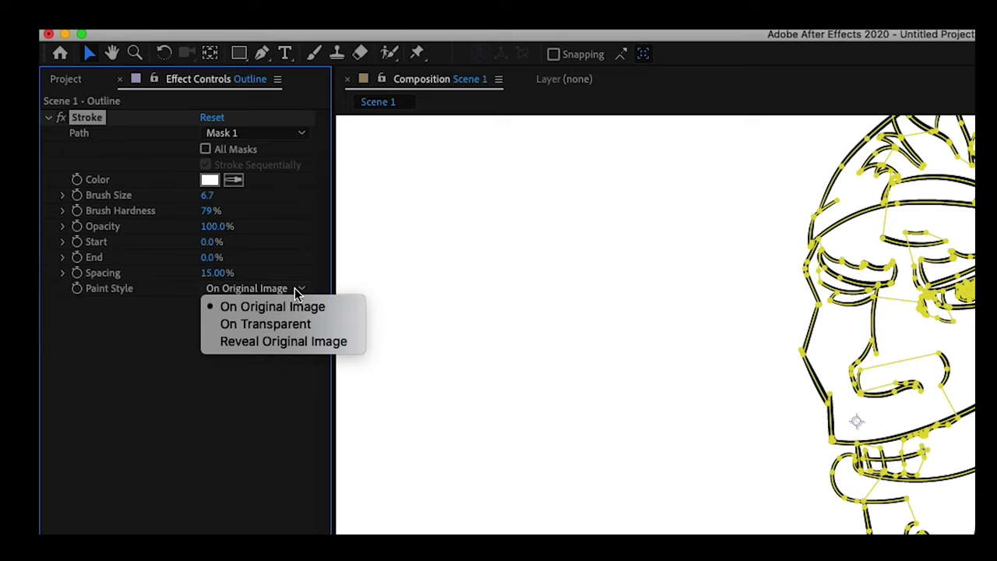
left_click(285, 341)
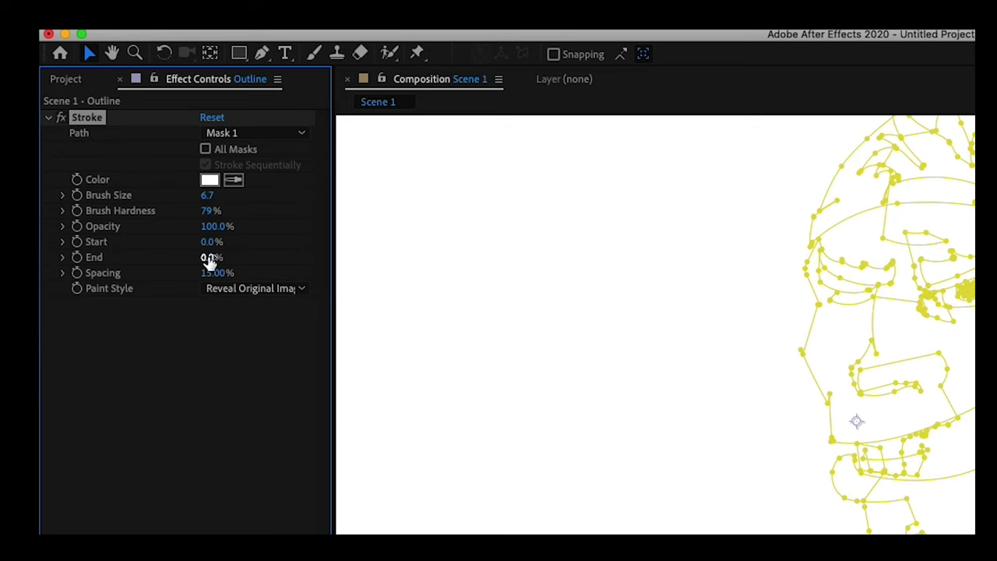
Test the reveal by varying End, return it to 0%, and keyframe it at 0:00:00:00 on the Outline layer
mouse_move(208, 261)
left_mouse_down()
mouse_move(325, 254)
mouse_move(434, 266)
left_mouse_up()
mouse_move(229, 260)
left_mouse_down()
mouse_move(171, 263)
mouse_move(245, 263)
mouse_move(167, 262)
mouse_move(300, 252)
mouse_move(172, 257)
mouse_move(141, 268)
left_mouse_up()
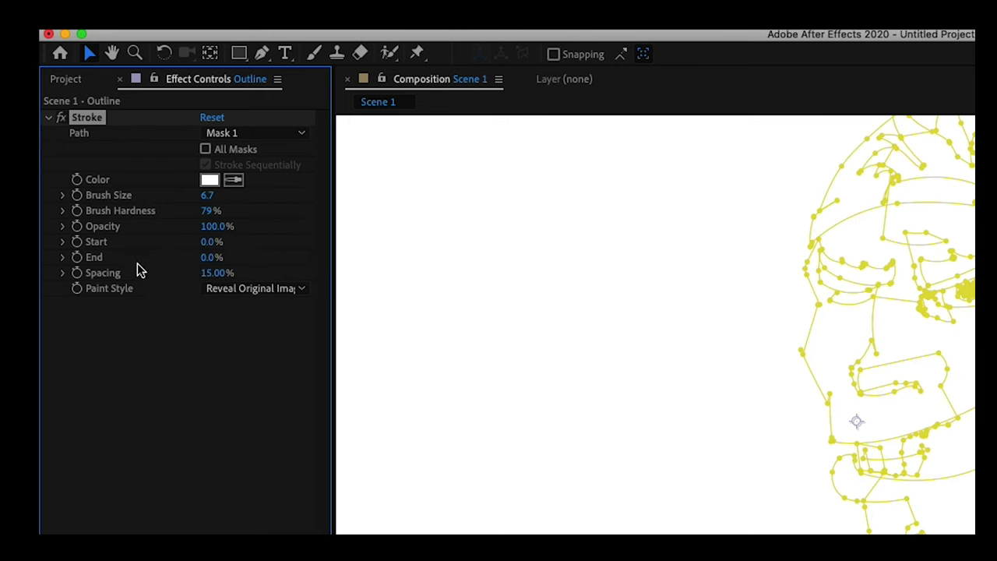
left_click(78, 258)
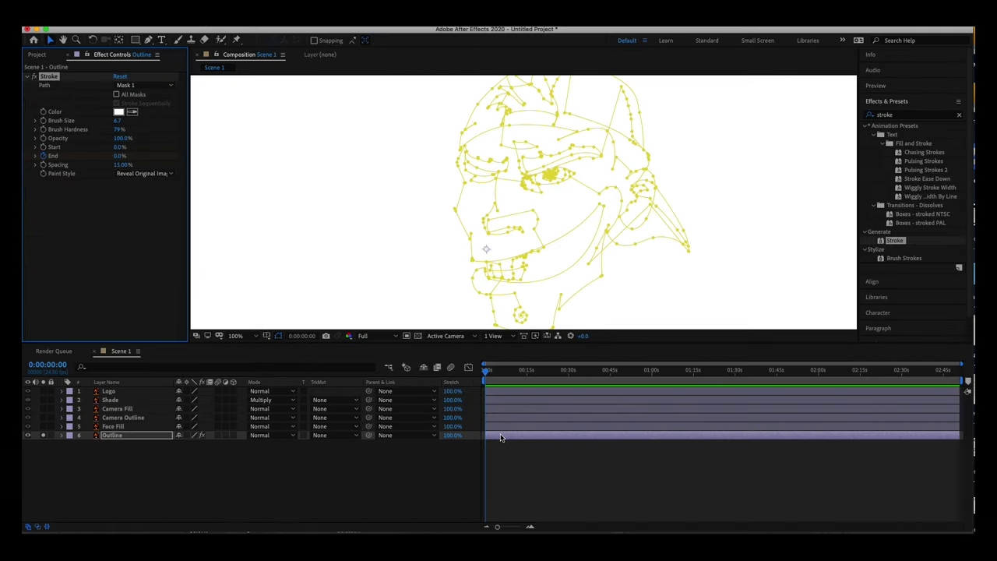
key("u")
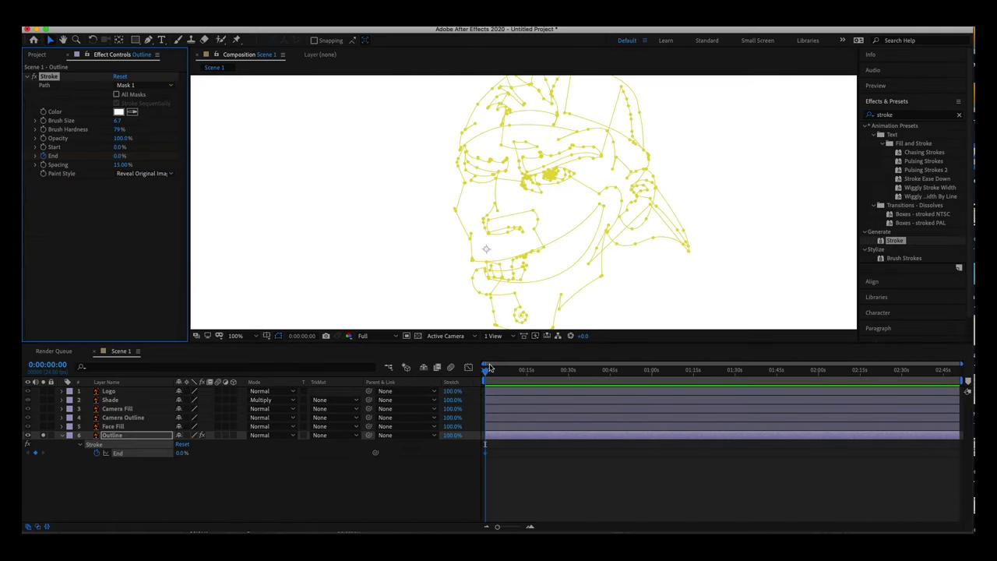
Add a keyframe at 0:00:05:01 setting the Stroke effect's End to 100%
mouse_move(486, 374)
left_mouse_down()
mouse_move(515, 374)
mouse_move(501, 376)
left_mouse_up()
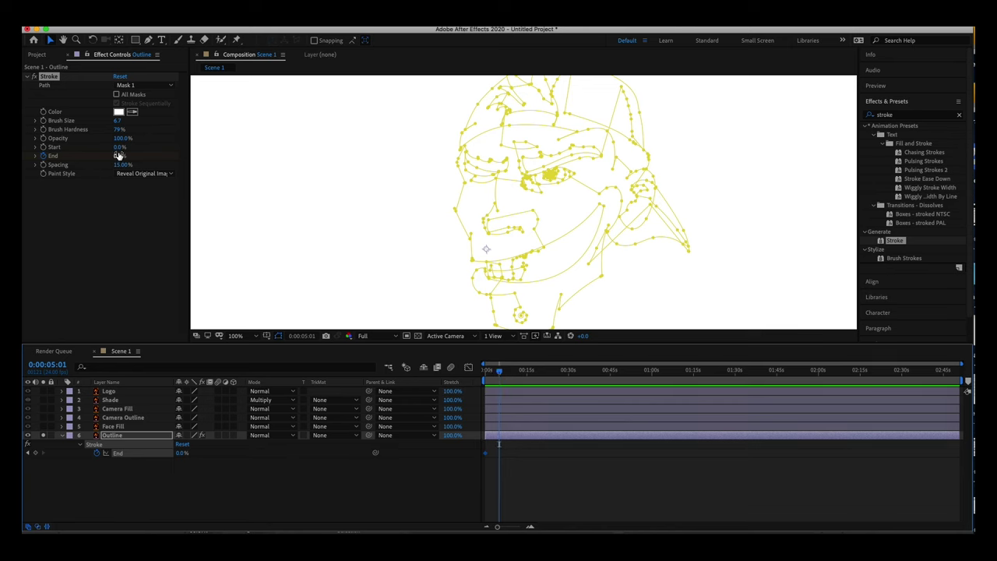
left_click_drag(118, 156, 189, 164)
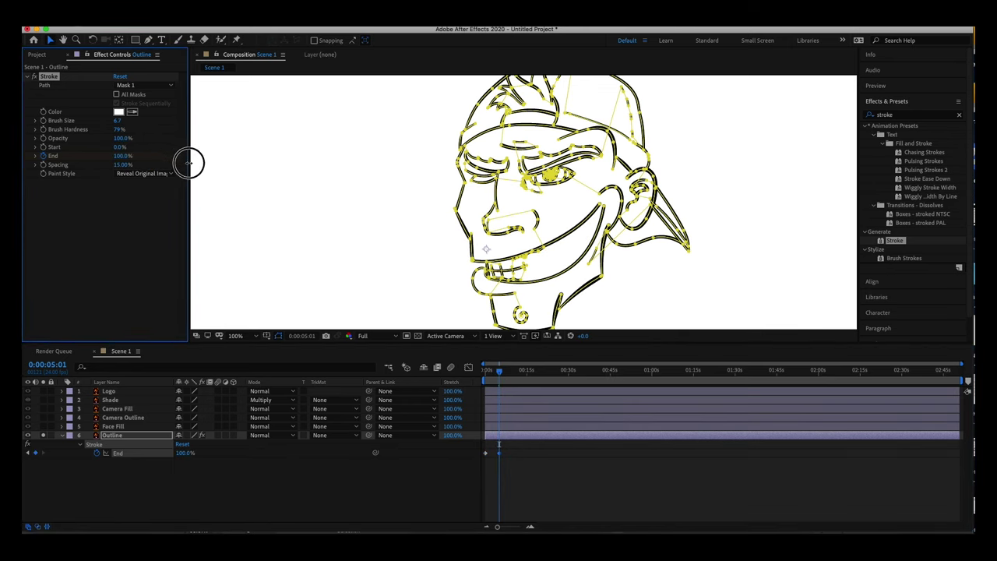
left_click(374, 471)
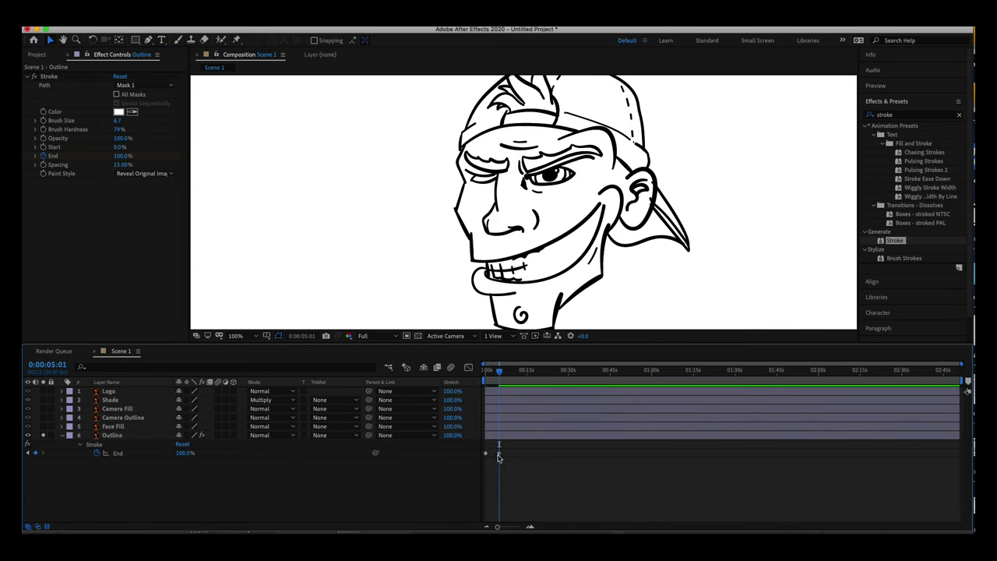
Play the face outline's draw-on animation from the start and return the playhead to 0:00:05:01
left_click_drag(499, 380, 469, 396)
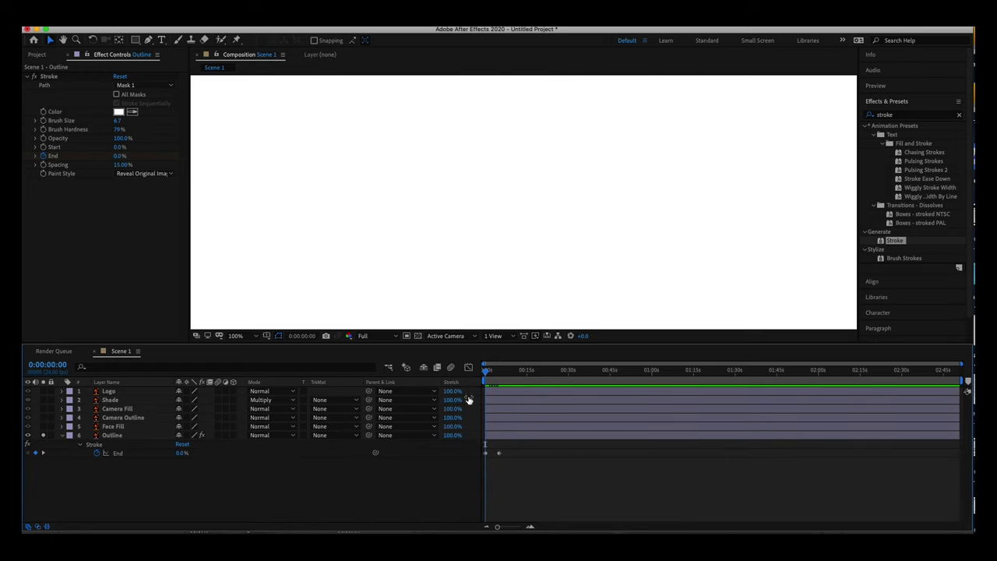
key("space")
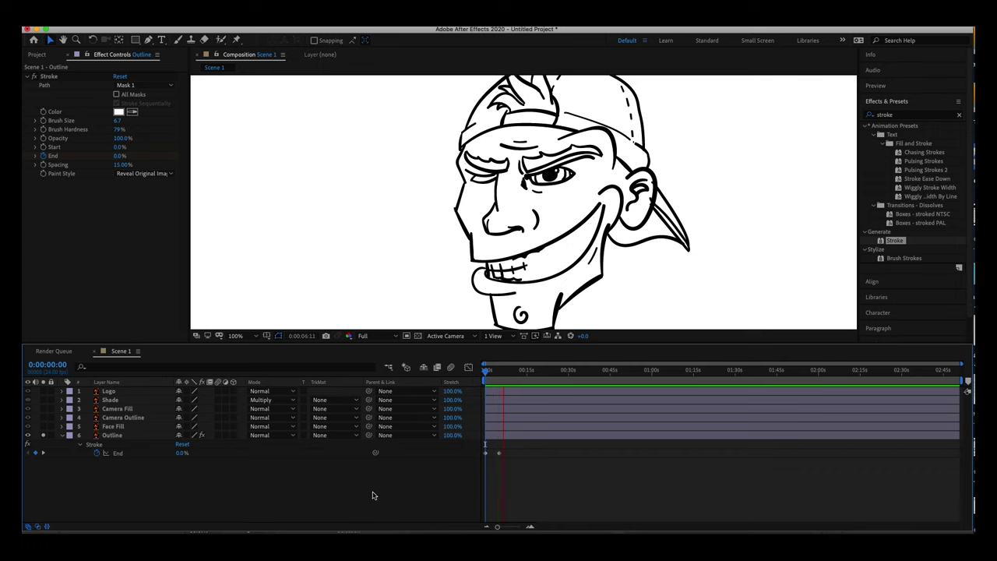
left_click(503, 374)
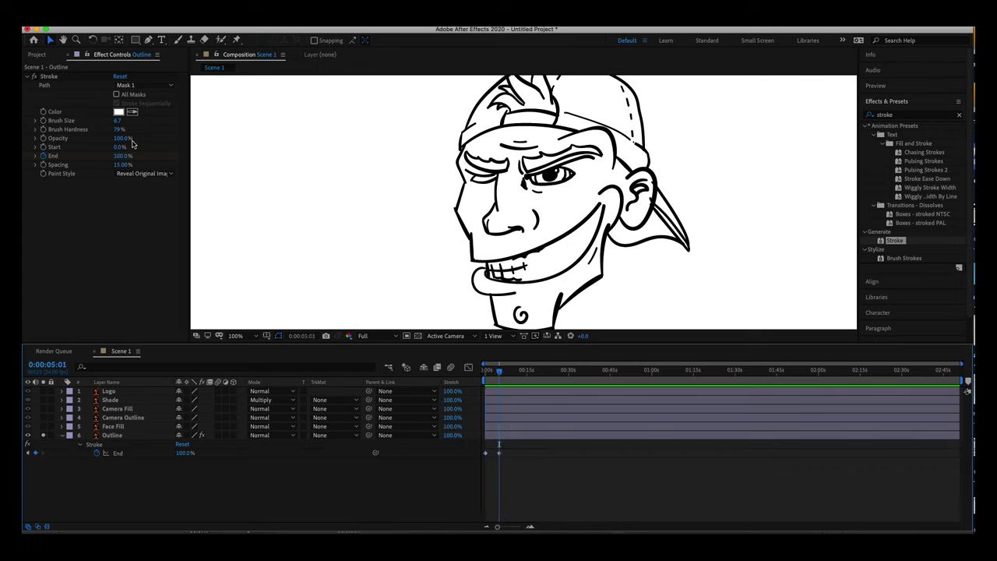
left_click(120, 121)
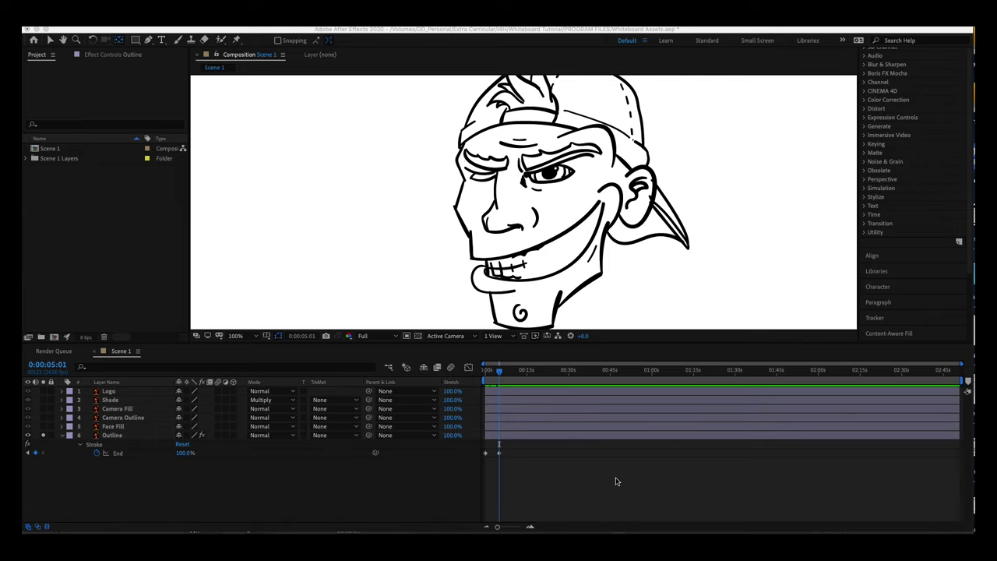
Import Drawing hand 1.mov as footage and add it to Scene 1 above all the other layers
right_click(117, 224)
mouse_move(133, 267)
left_click(269, 272)
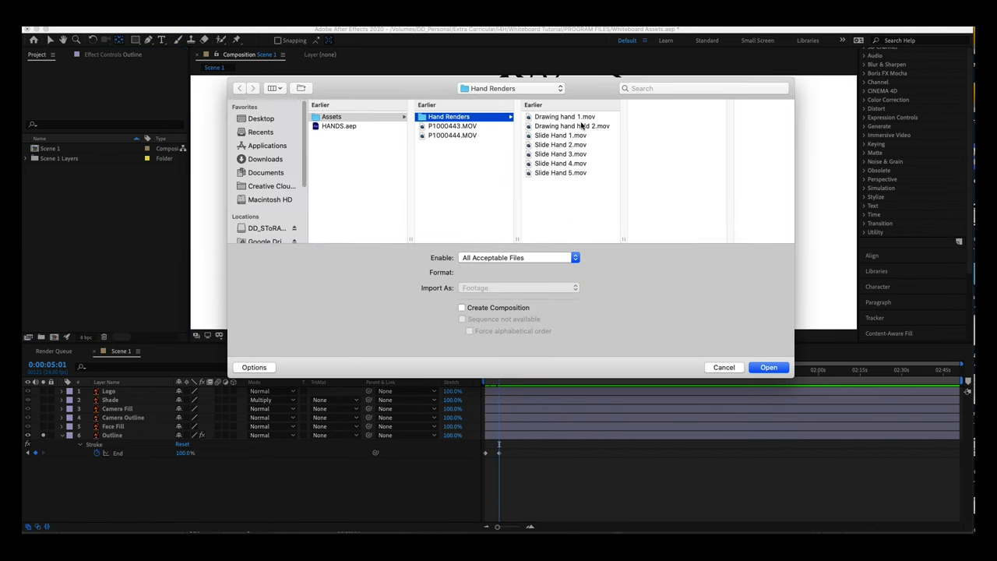
left_click(573, 117)
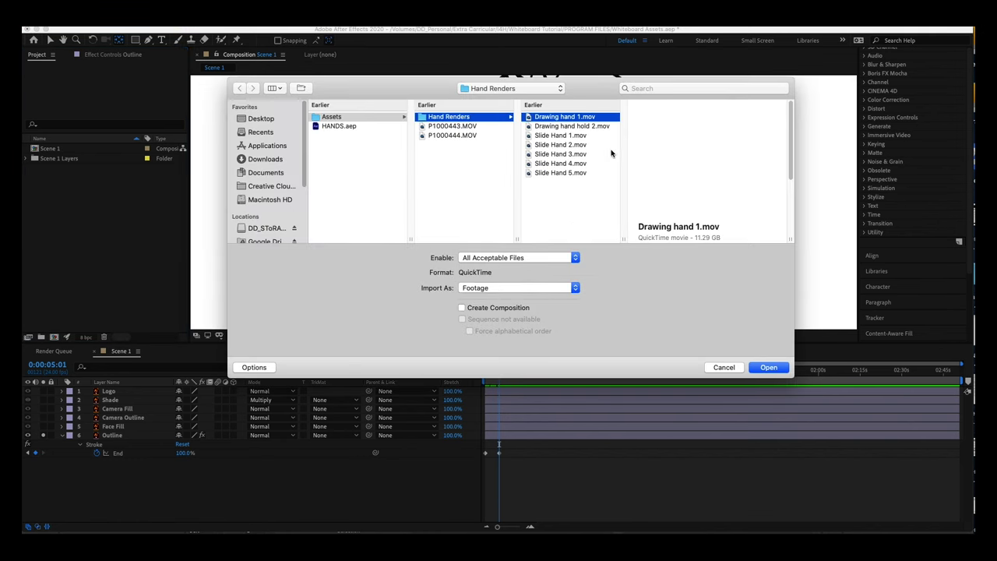
left_click(768, 367)
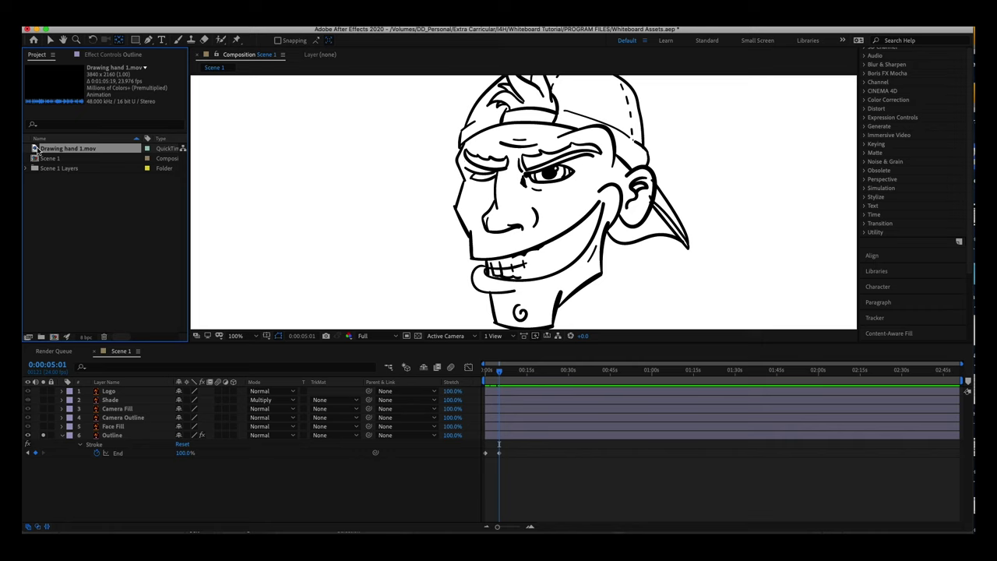
mouse_move(36, 150)
left_mouse_down()
mouse_move(128, 334)
mouse_move(131, 392)
left_mouse_up()
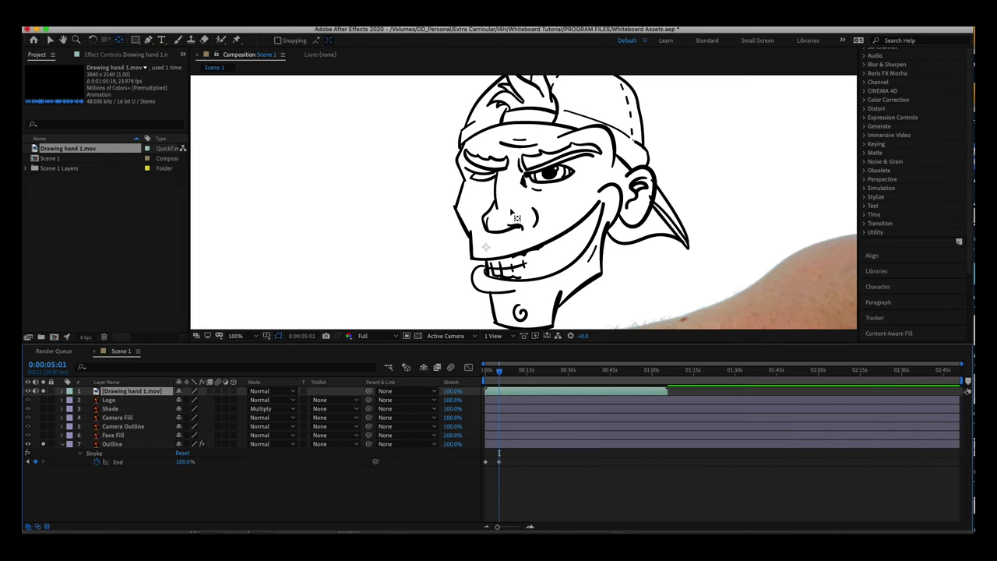
Scale the Drawing hand 1.mov layer to 50%
scroll(511, 212, "down", 6)
scroll(511, 218, "up", 2)
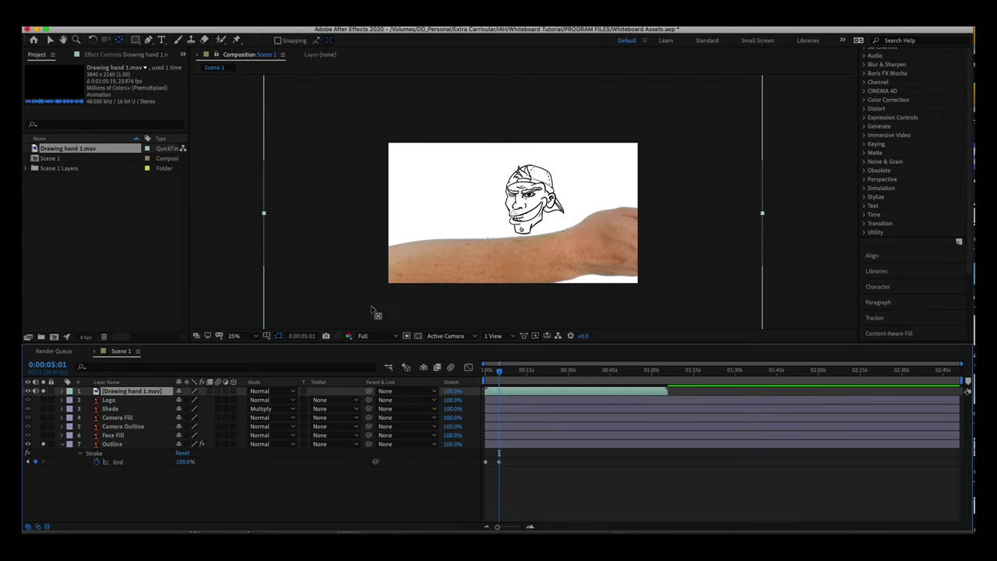
key("s")
left_click(193, 400)
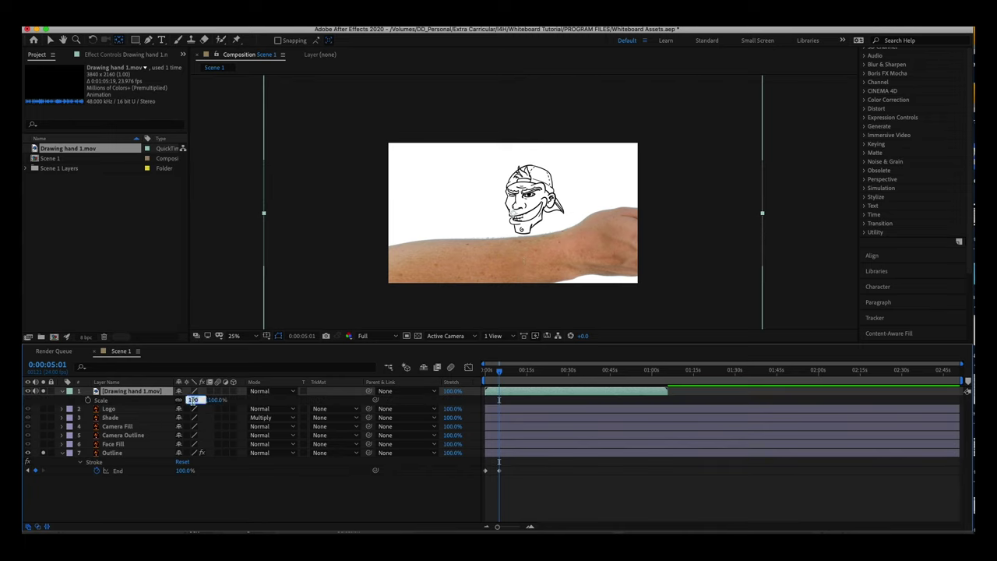
type("50")
key("Return")
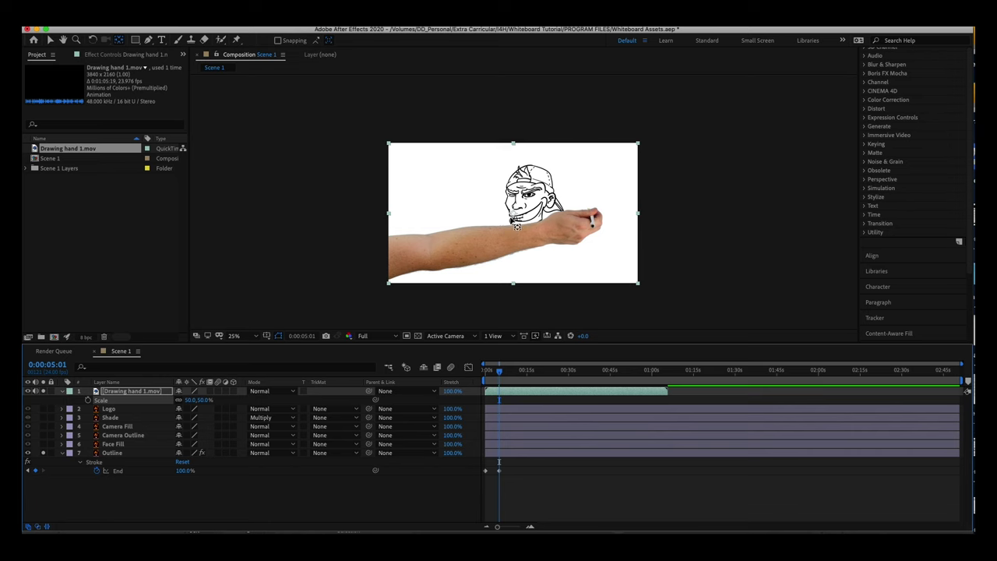
scroll(538, 222, "up", 1)
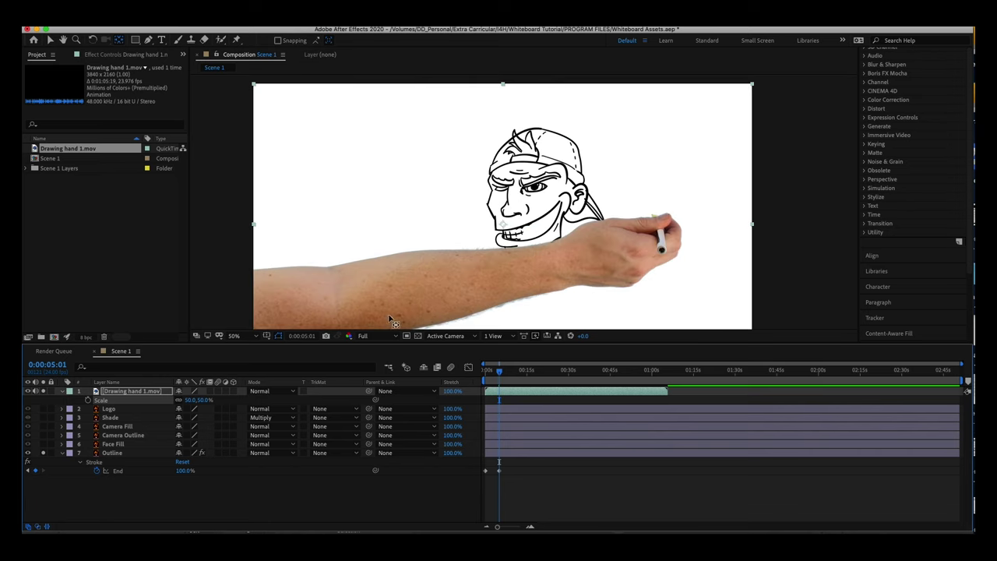
Move the hand layer's anchor point to the pen tip and rotate the arm so it reaches in from the frame's lower right
left_click(647, 217)
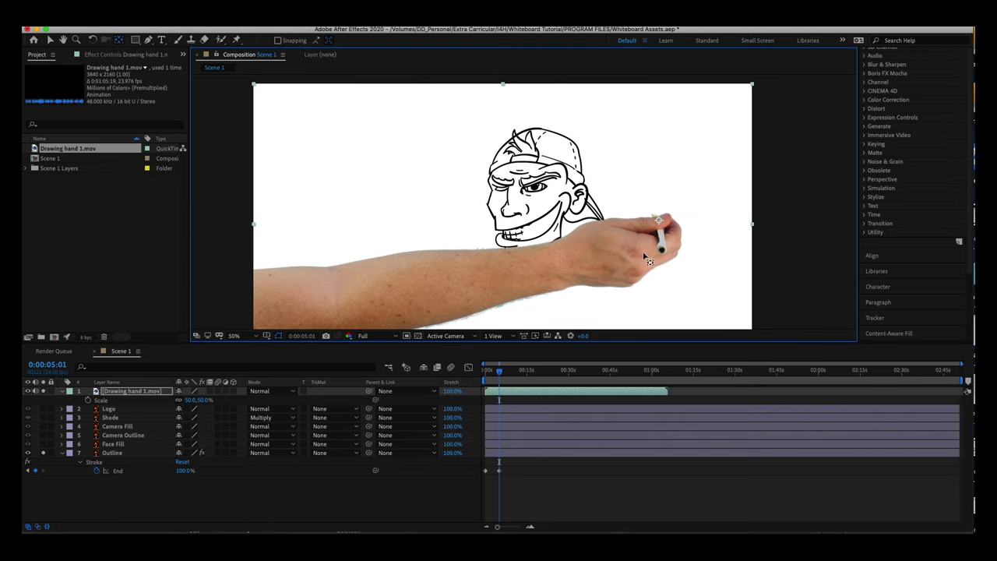
key("w")
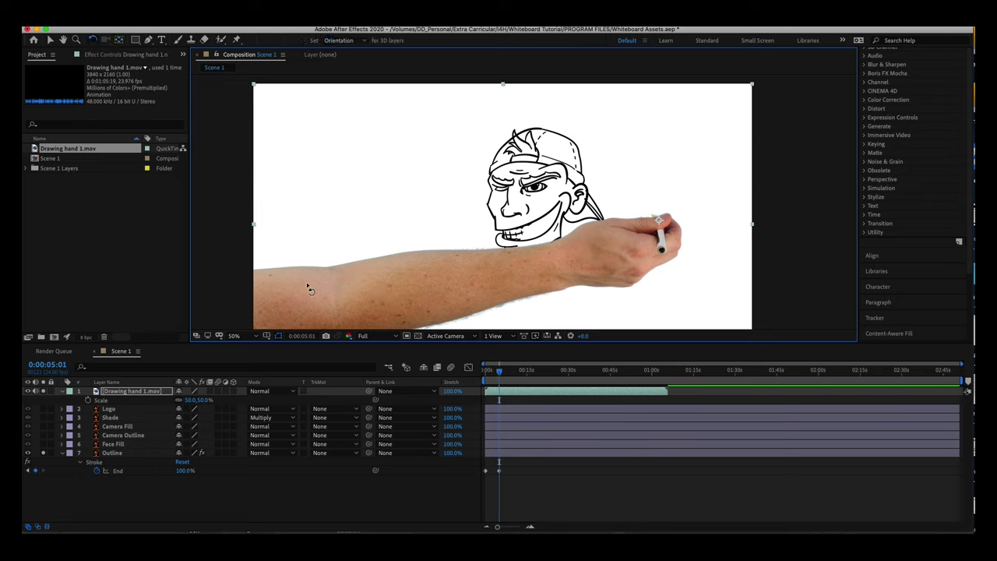
mouse_move(306, 285)
left_mouse_down()
mouse_move(330, 338)
mouse_move(668, 382)
mouse_move(741, 350)
left_mouse_up()
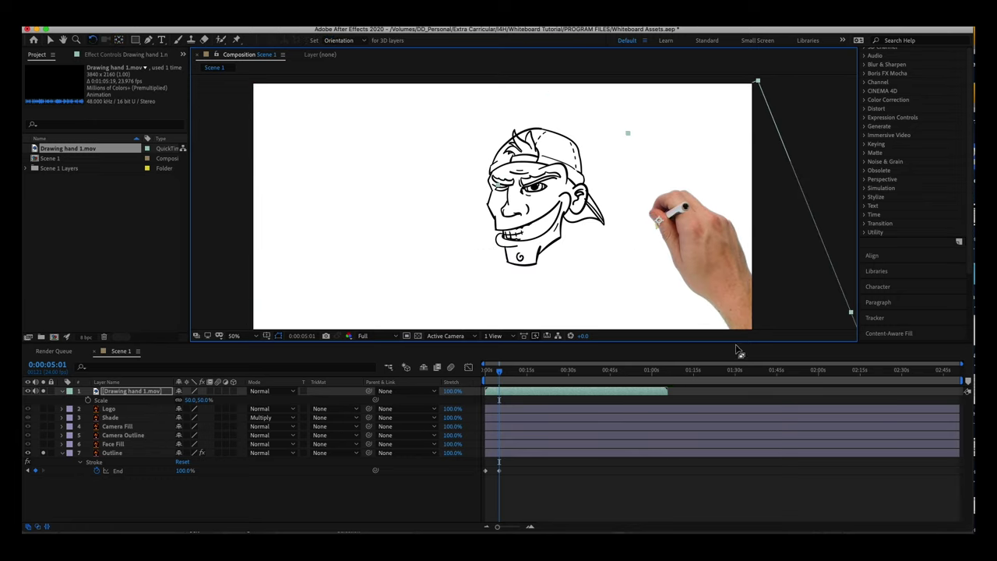
Place the drawing hand over the face outline and return the playhead to 0:00:05:01
key("v")
mouse_move(709, 259)
left_mouse_down()
mouse_move(606, 231)
mouse_move(552, 184)
left_mouse_up()
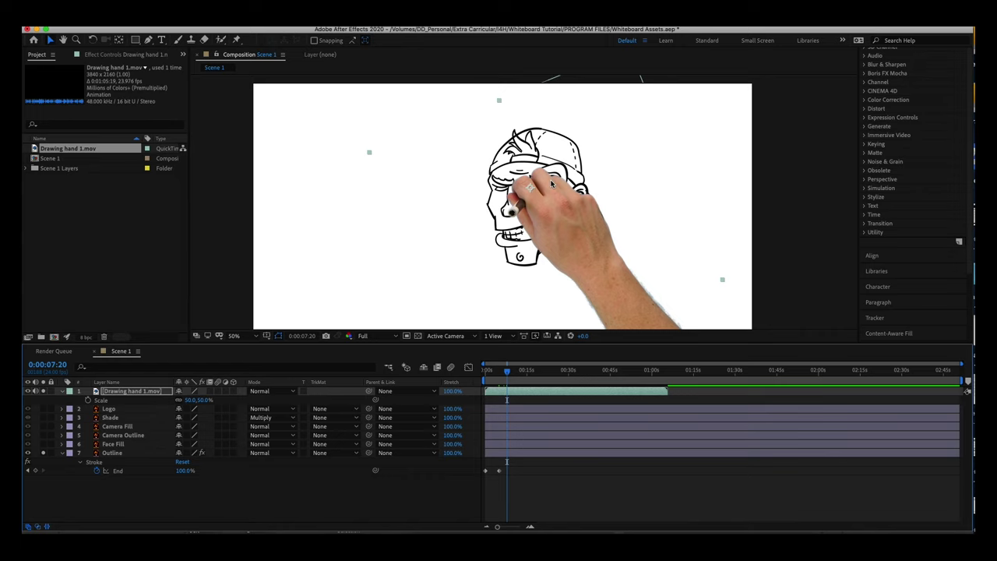
key("j")
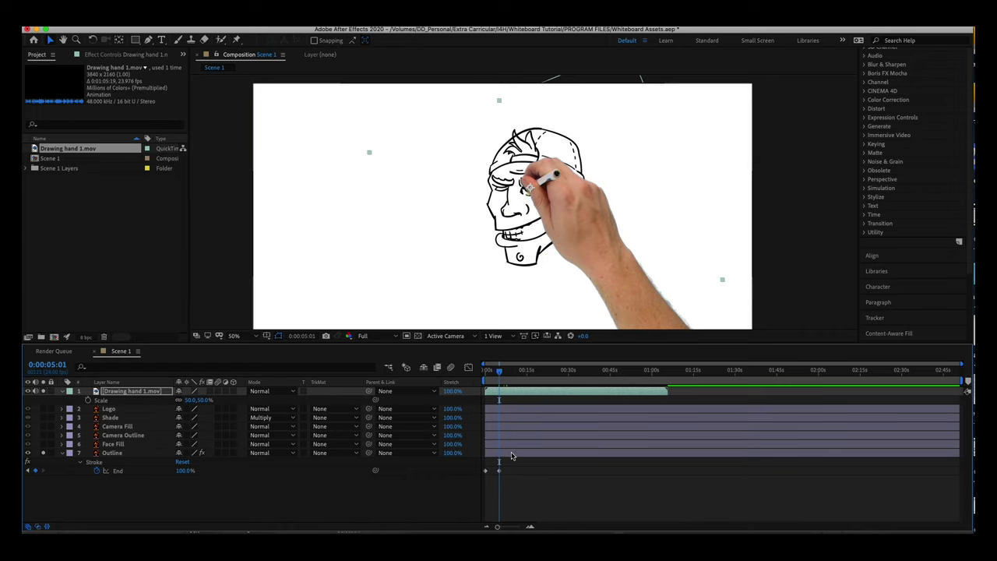
Copy the Outline layer's Mask Path into the Drawing hand 1.mov layer's Position and play back the hand motion
left_click(512, 456)
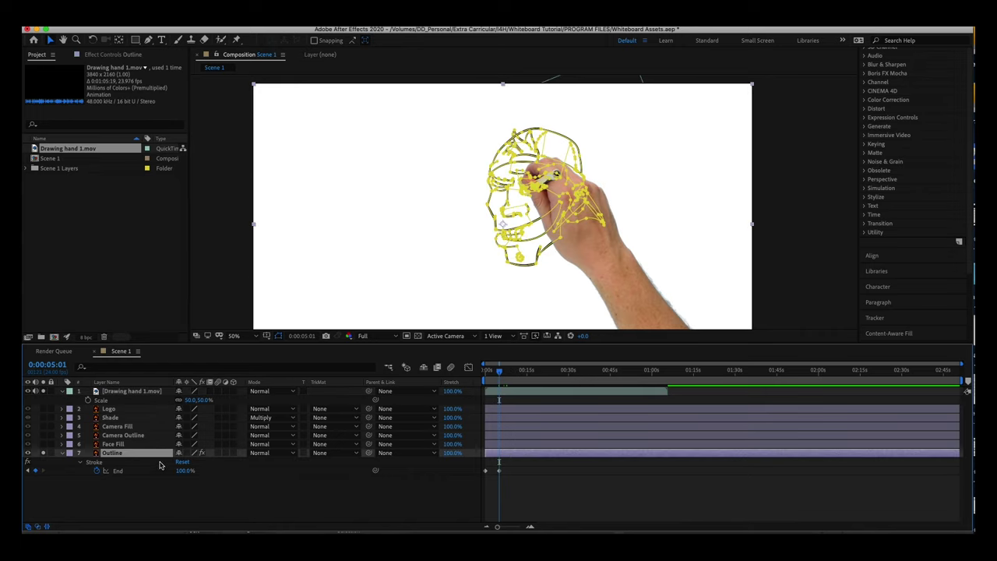
key("m")
left_click(117, 471)
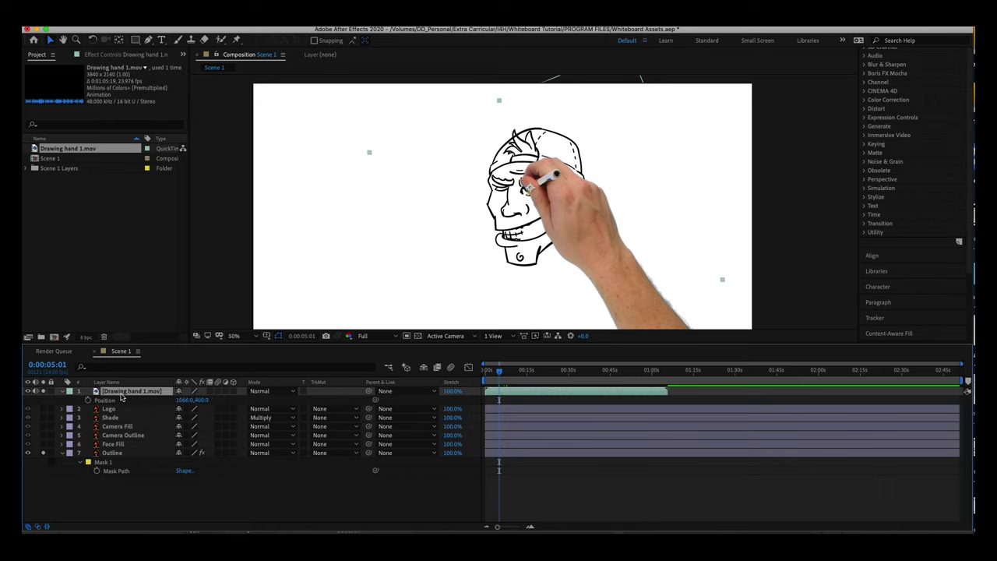
key("Return")
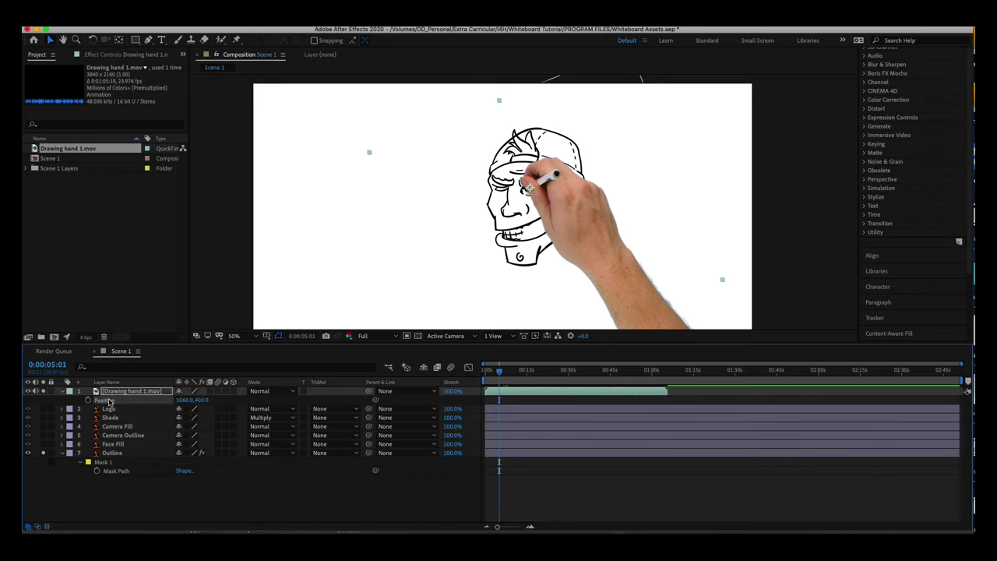
left_click(109, 401)
key("ctrl+v")
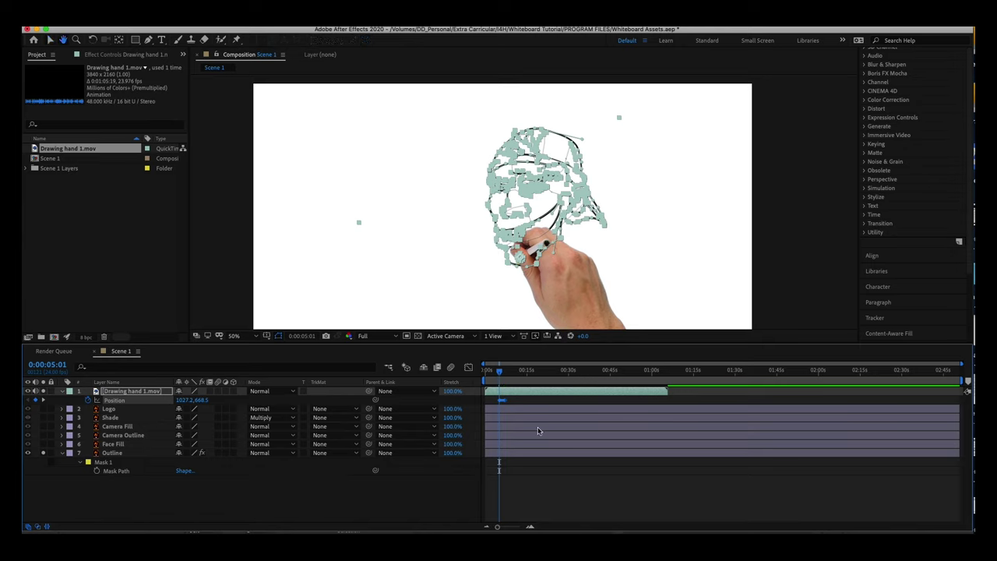
key("space")
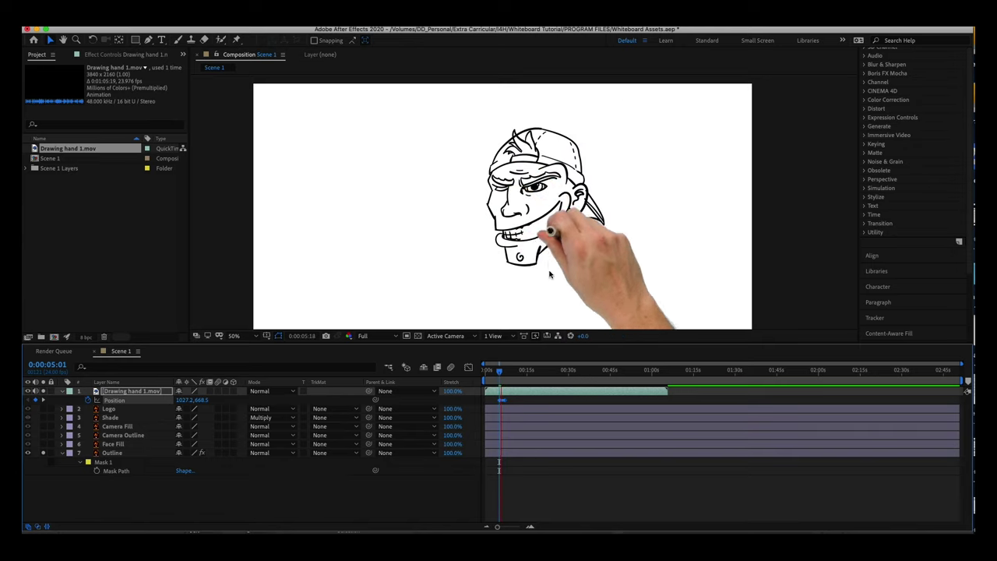
key("space")
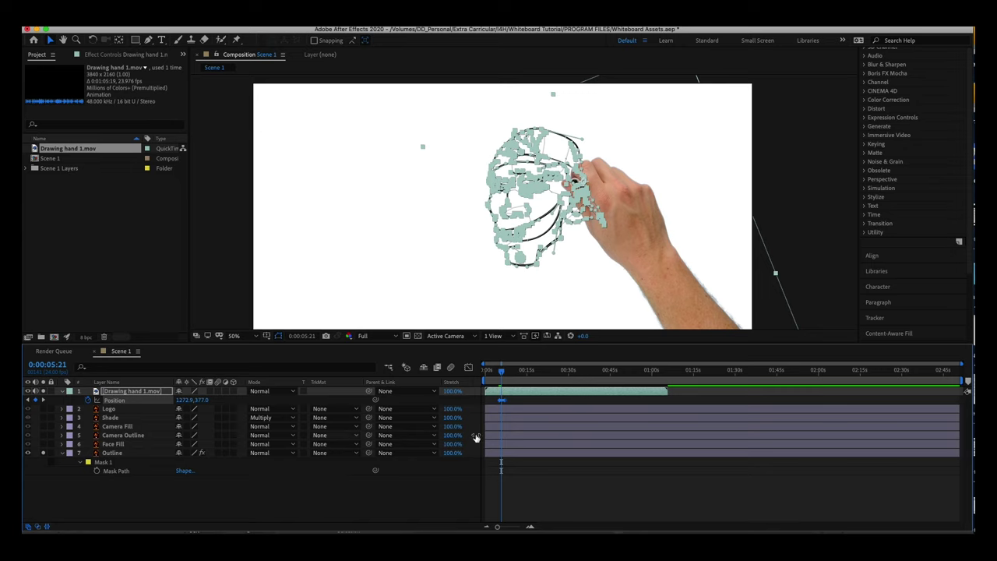
Retime the hand's Position keyframes to start and end with the Outline's Stroke End keyframes, from 0:00:00:00 to 0:00:05:01
left_click(496, 453)
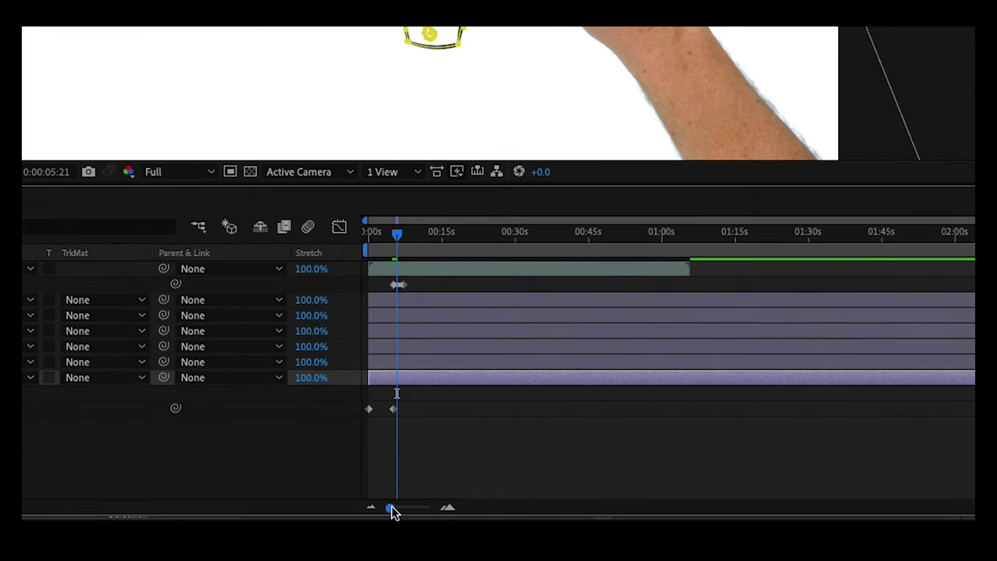
left_click_drag(393, 510, 423, 510)
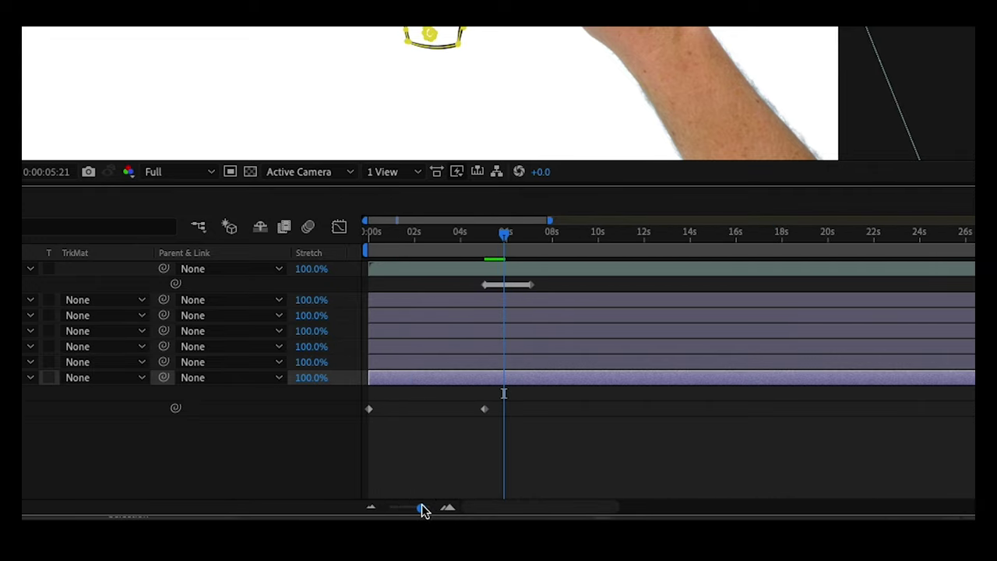
left_click_drag(482, 288, 388, 306)
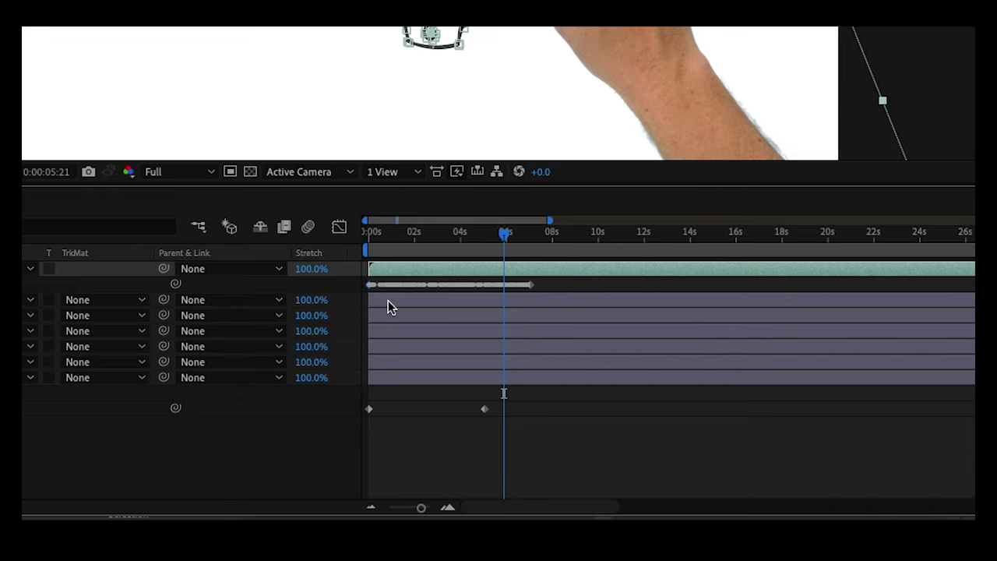
left_click_drag(411, 234, 461, 243)
left_click_drag(535, 291, 499, 290)
left_click_drag(460, 237, 363, 249)
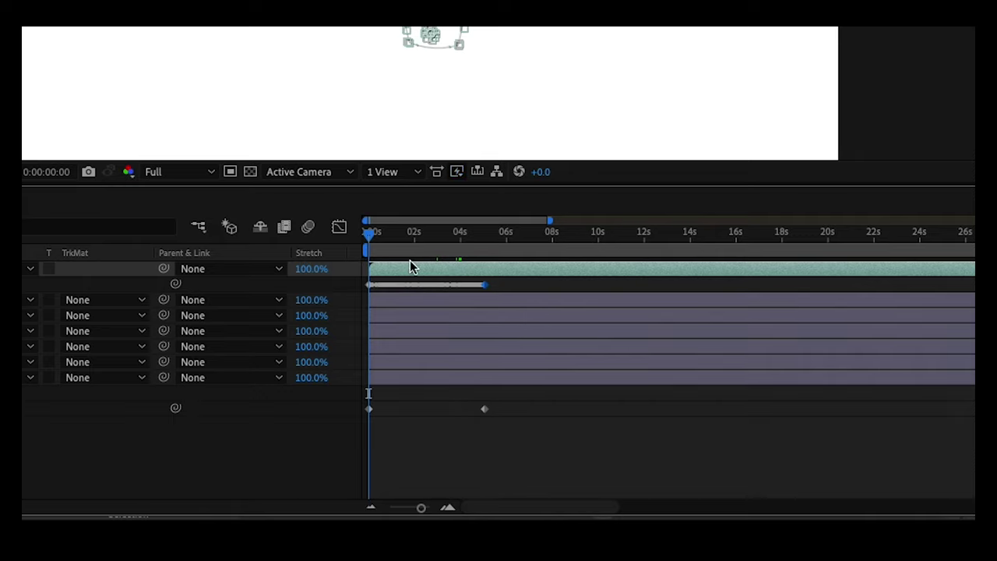
Set the hand footage's time Stretch to 16% and extend its Position keyframes to end with the last Stroke End keyframe
key("space")
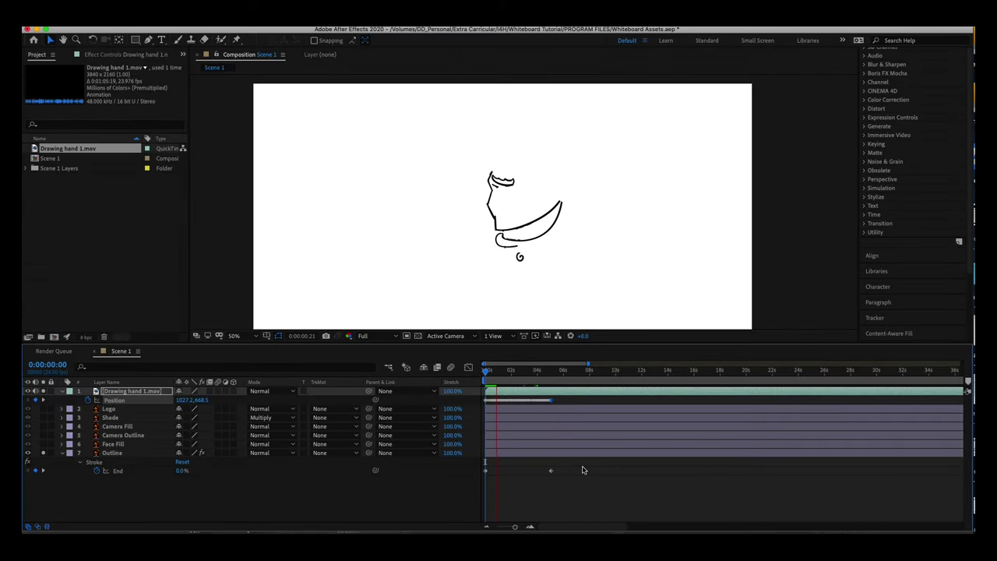
key("space")
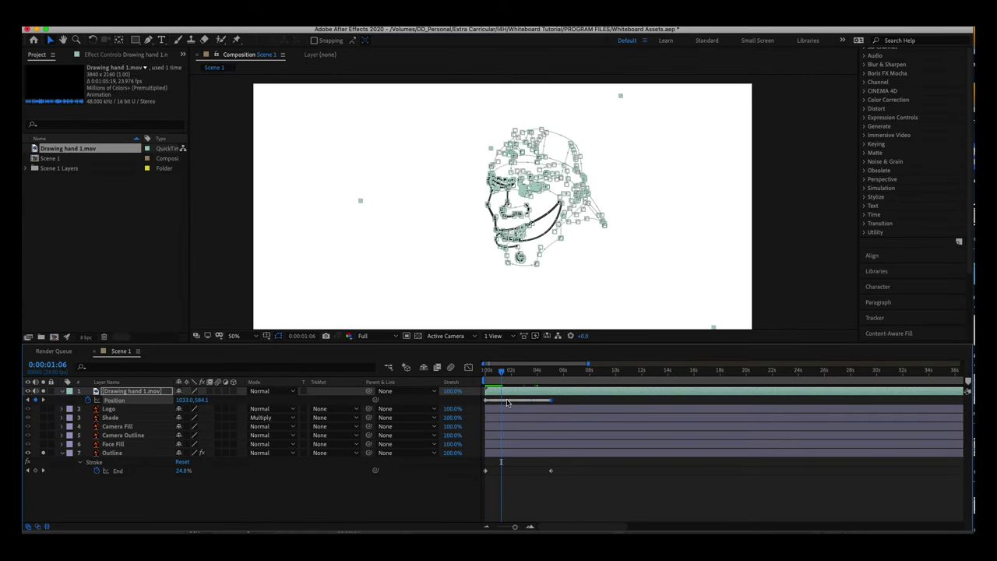
left_click_drag(508, 372, 517, 379)
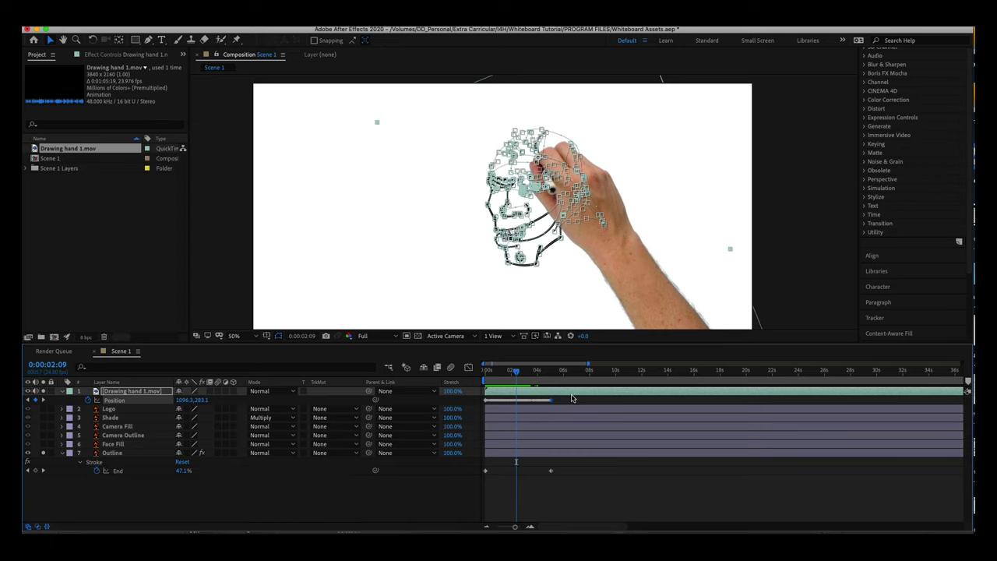
left_click_drag(453, 394, 410, 398)
left_click(499, 402)
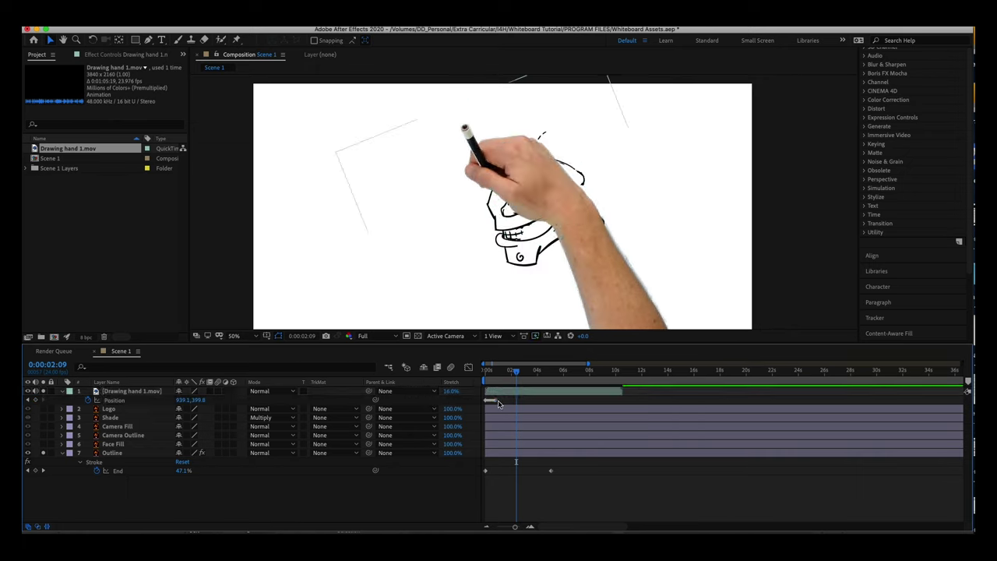
left_click_drag(496, 401, 486, 375)
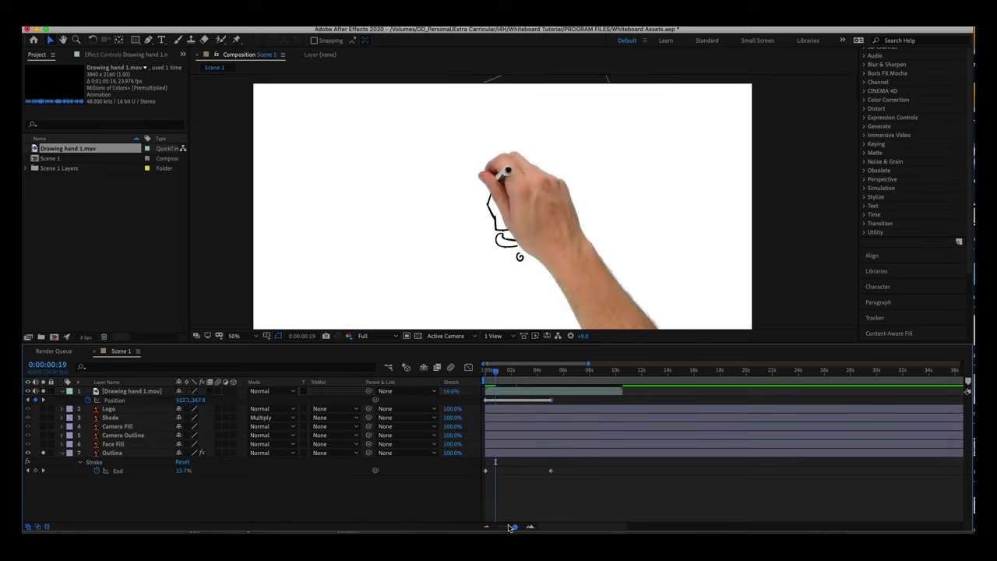
Shift the hand's Position keyframes and the Outline's Stroke End keyframes together so both sets start at 0:00:00:07
left_click_drag(515, 528, 519, 527)
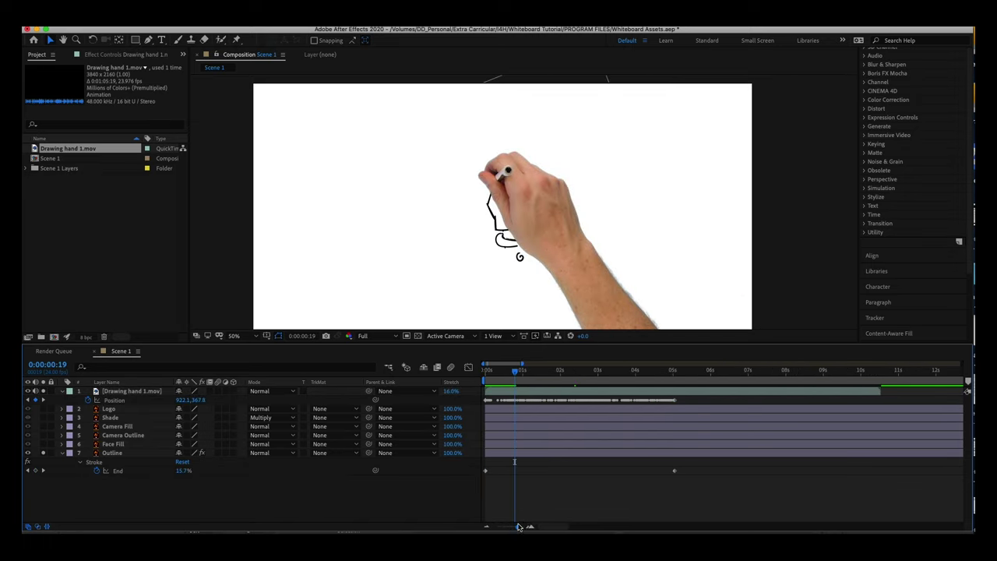
left_click_drag(682, 402, 502, 473)
left_click_drag(513, 374, 494, 380)
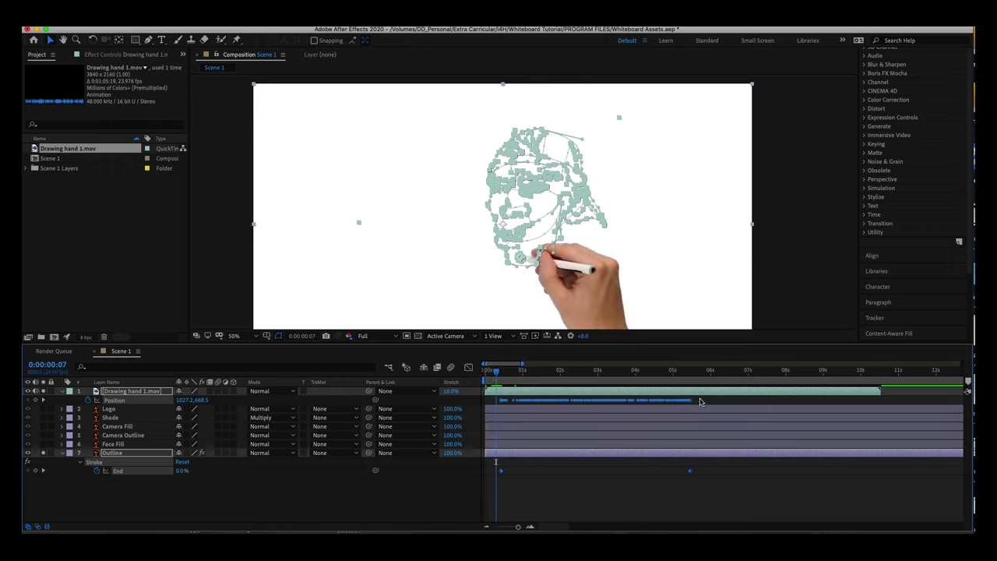
left_click_drag(702, 399, 497, 474)
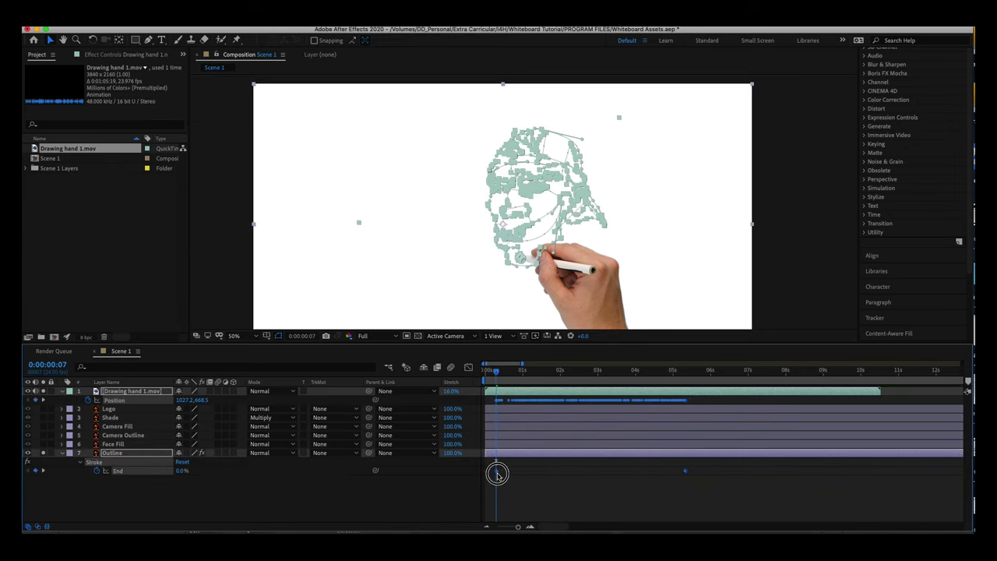
left_click(605, 491)
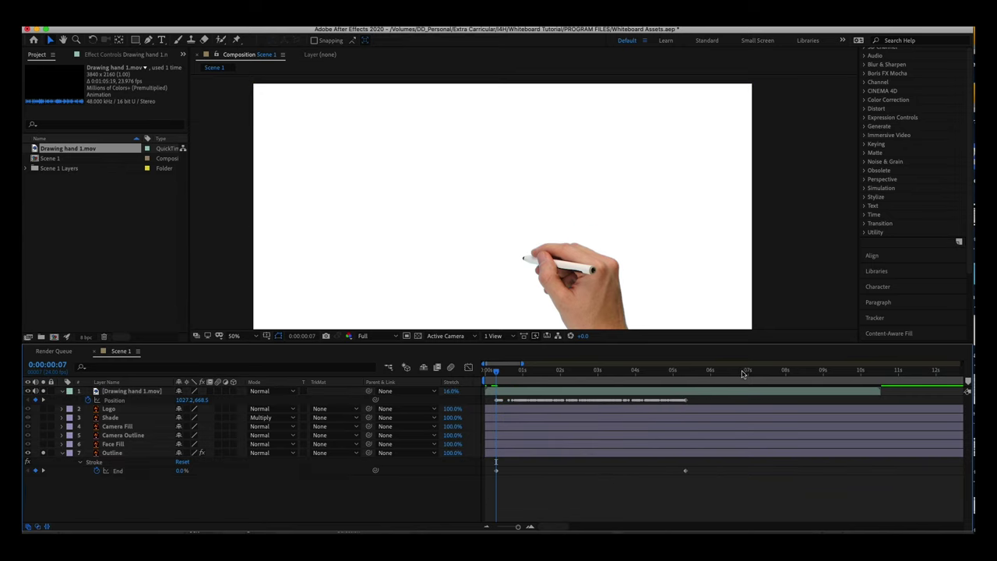
Preview the hand drawing, trim the Drawing hand 1.mov layer's end to 0:00:05:08, and return the playhead to 0:00:00:00
key("space")
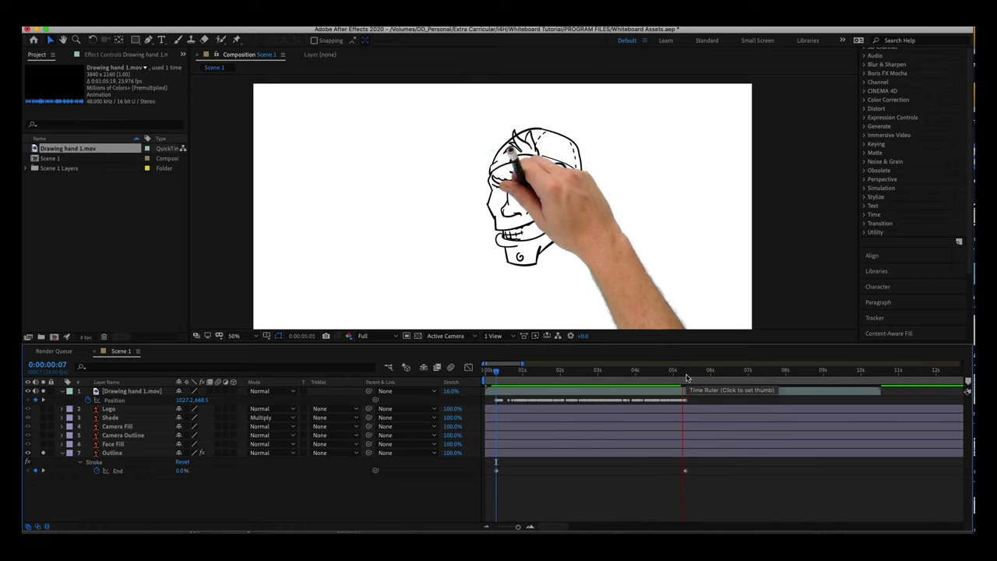
key("space")
left_click(877, 391)
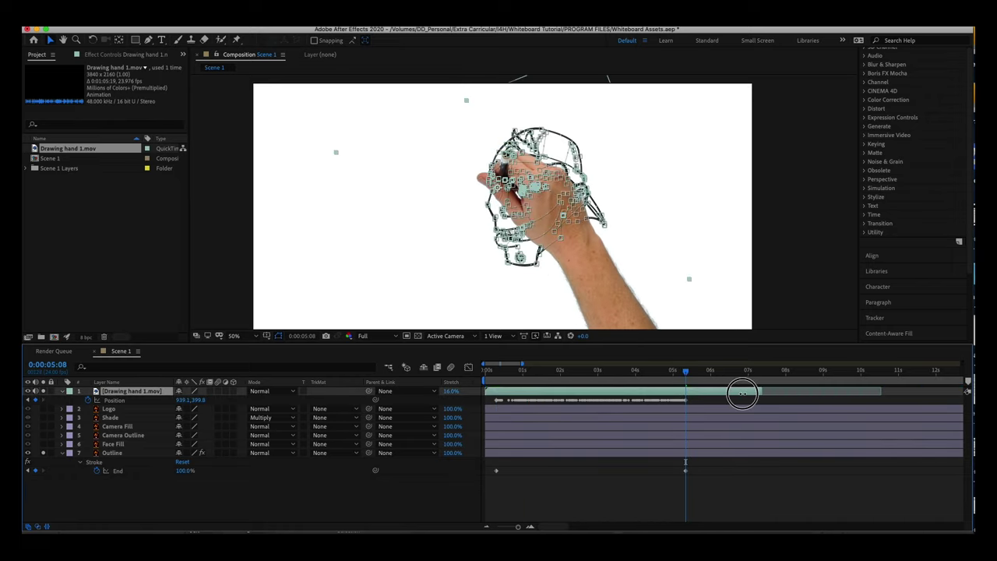
left_click_drag(685, 372, 486, 401)
left_click(577, 492)
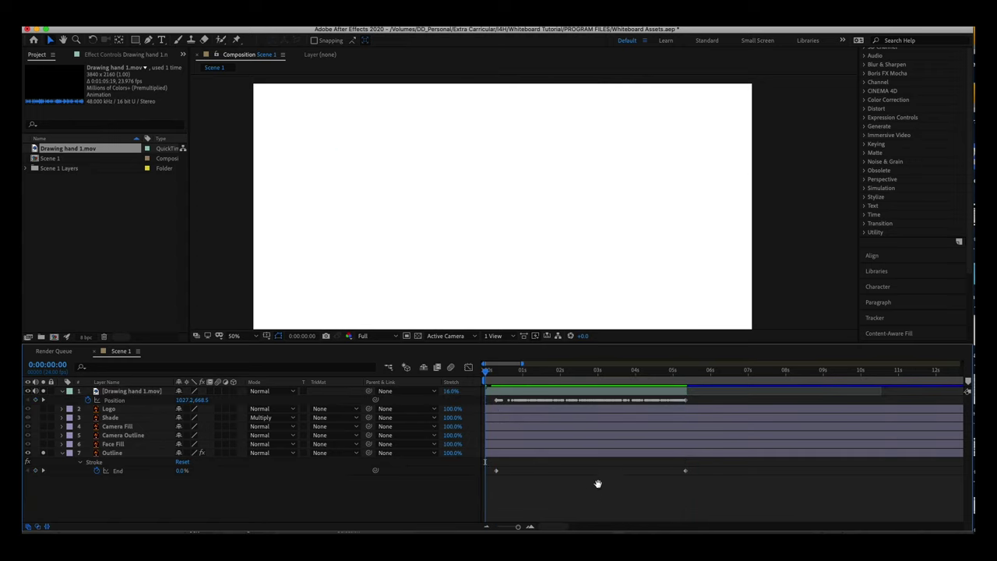
Preview the trimmed hand drawing the outline, return the playhead to the start, and save the project
key("space")
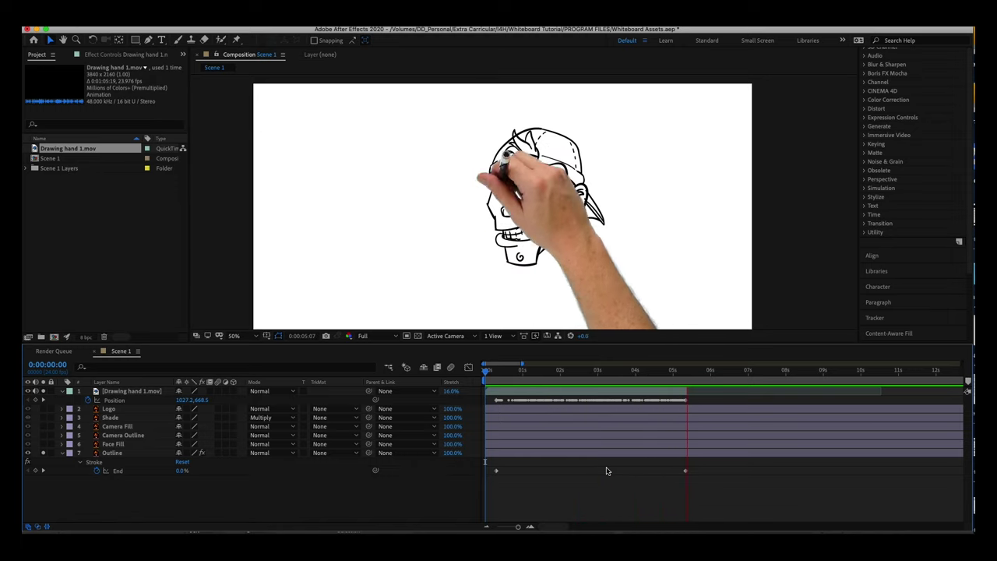
key("space")
left_click_drag(710, 374, 686, 376)
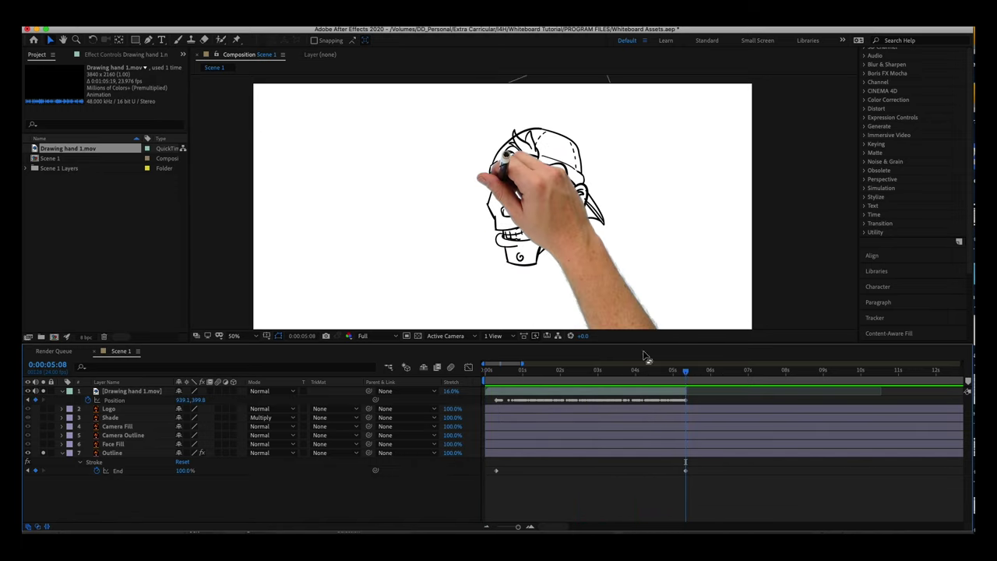
scroll(495, 225, "down", 2)
key("Home")
key("super+s")
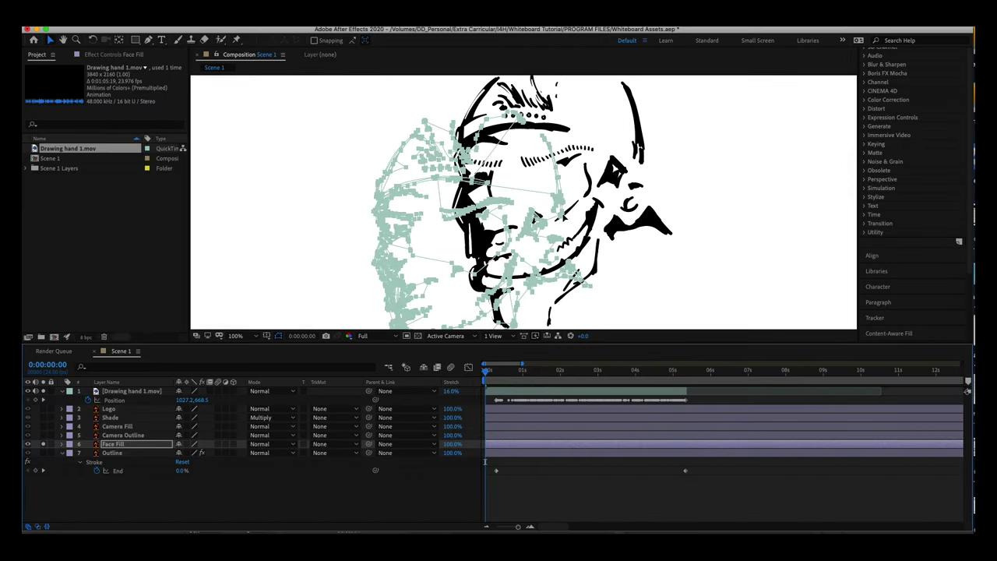
Replace the duplicated hand layer's Position keyframes with the Mask Path copied from the Face Fill layer's Mask 1
left_click(578, 158)
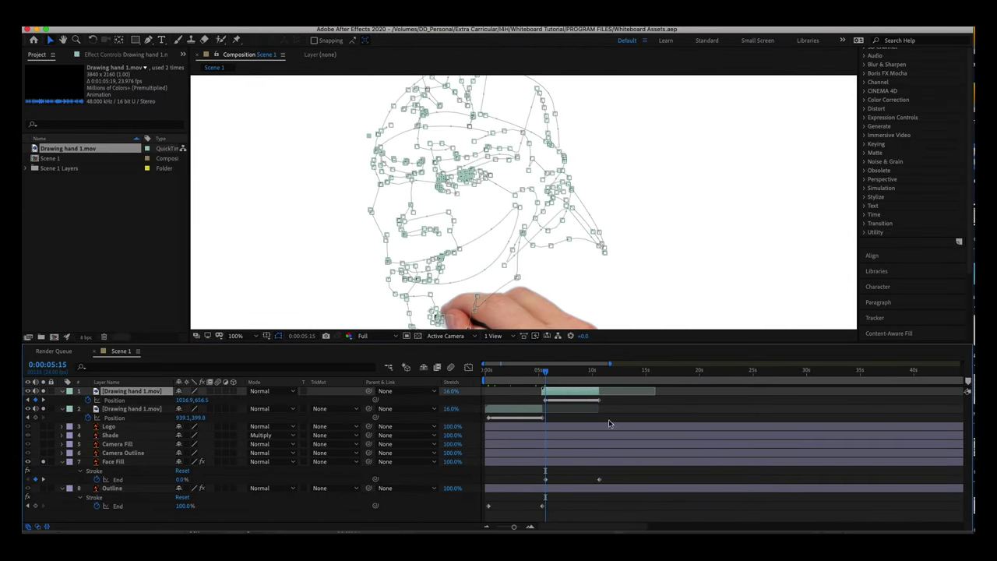
key("Delete")
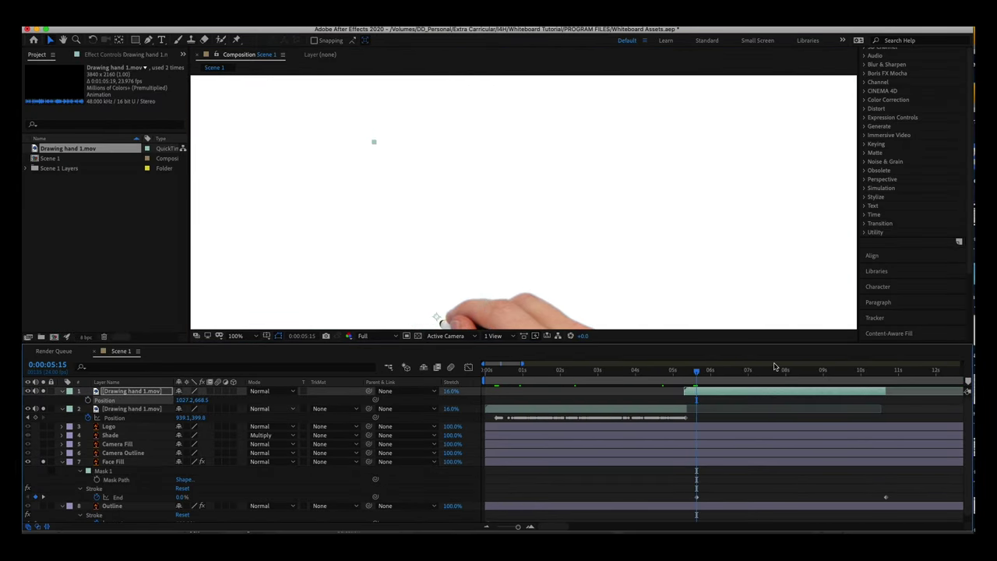
left_click(117, 480)
key("super+c")
left_click(114, 401)
key("super+v")
Extend the duplicated hand's Position keyframes to end with Face Fill's last Stroke End keyframe, and preview from 0:00:05:15
left_click_drag(775, 401, 886, 401)
left_click_drag(849, 372, 697, 372)
key("space")
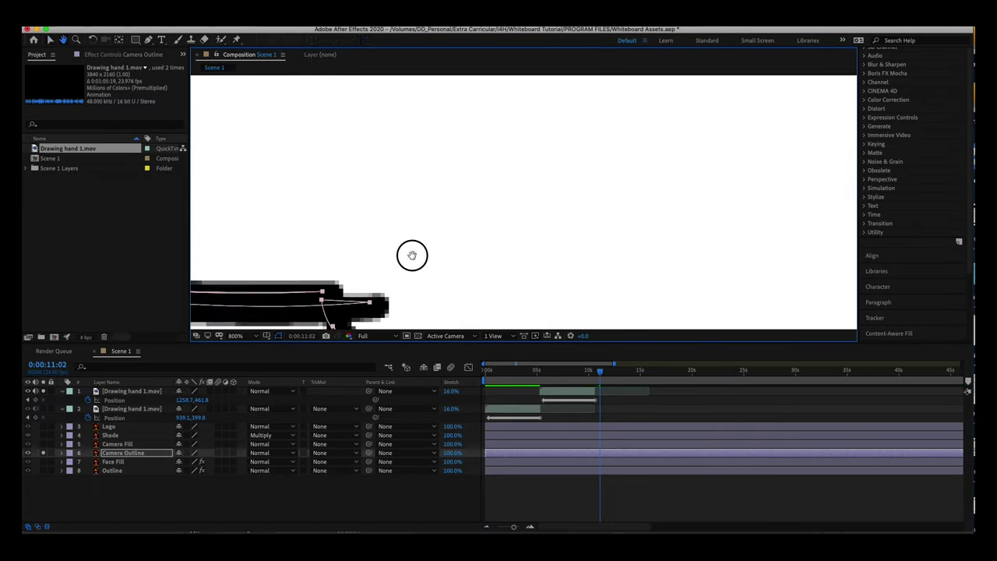
Shift the top Drawing hand 1.mov layer later in time for the Camera Outline layer's drawing
scroll(413, 254, "down", 6)
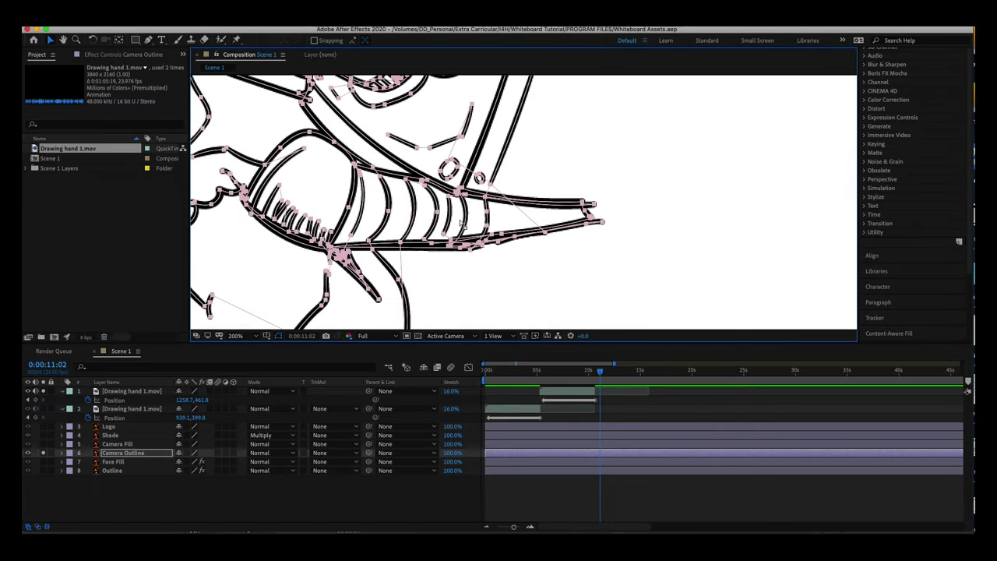
left_click(121, 453)
key("s")
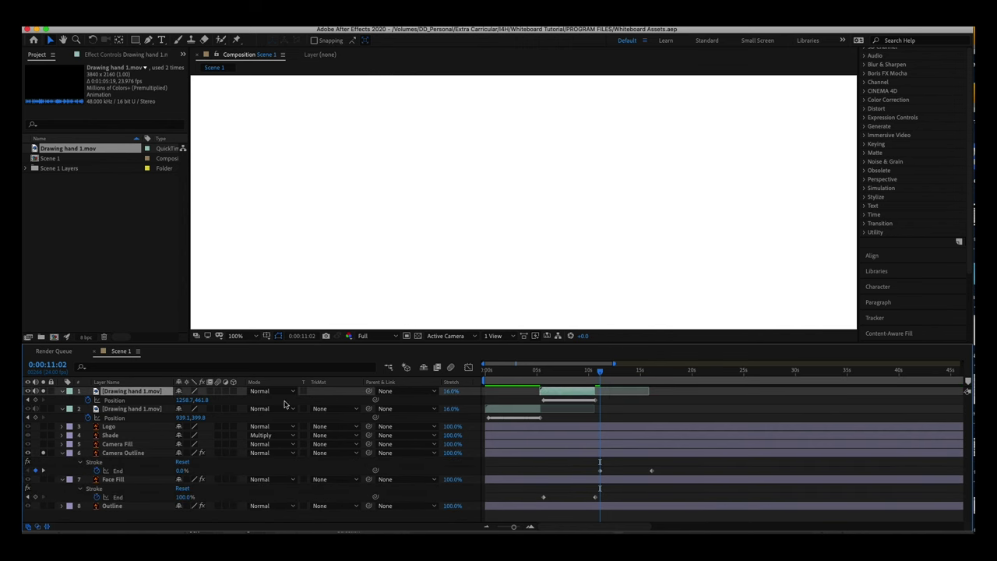
left_click_drag(576, 391, 596, 390)
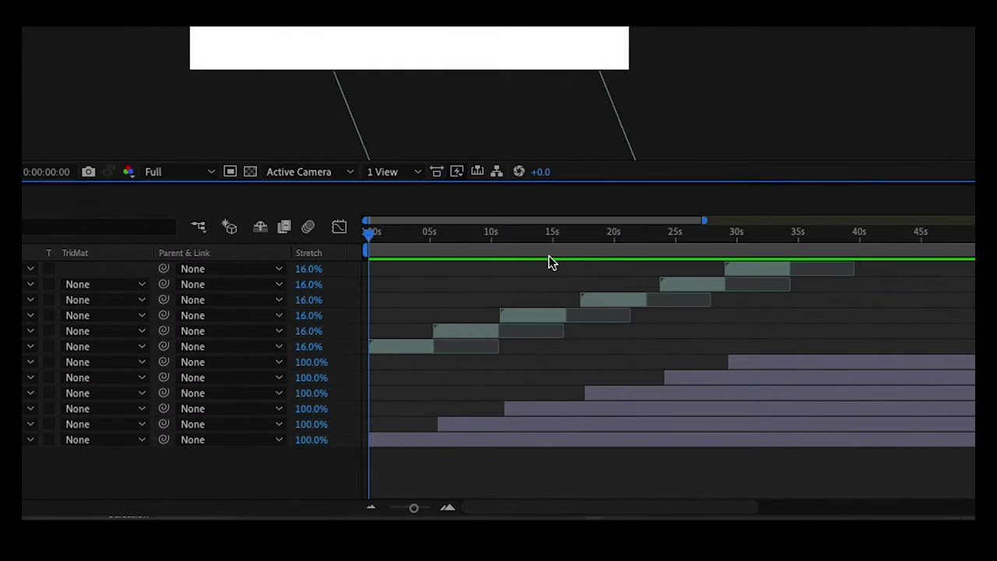
Compare the Face Fill layer's Stroke End keyframes with the matching hand layer's Position keyframes, and collapse both layers
left_click(466, 445)
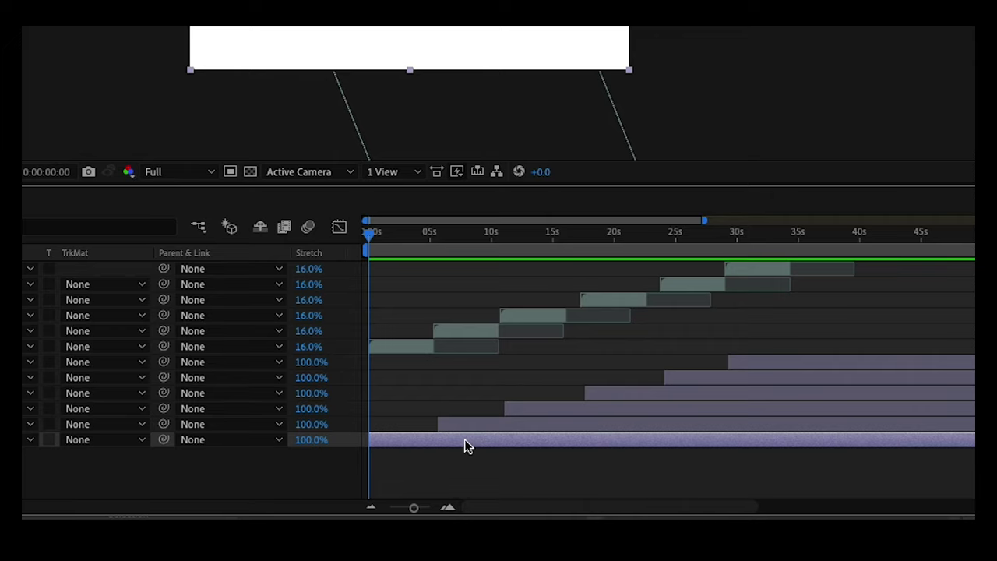
left_click(481, 424)
key("u")
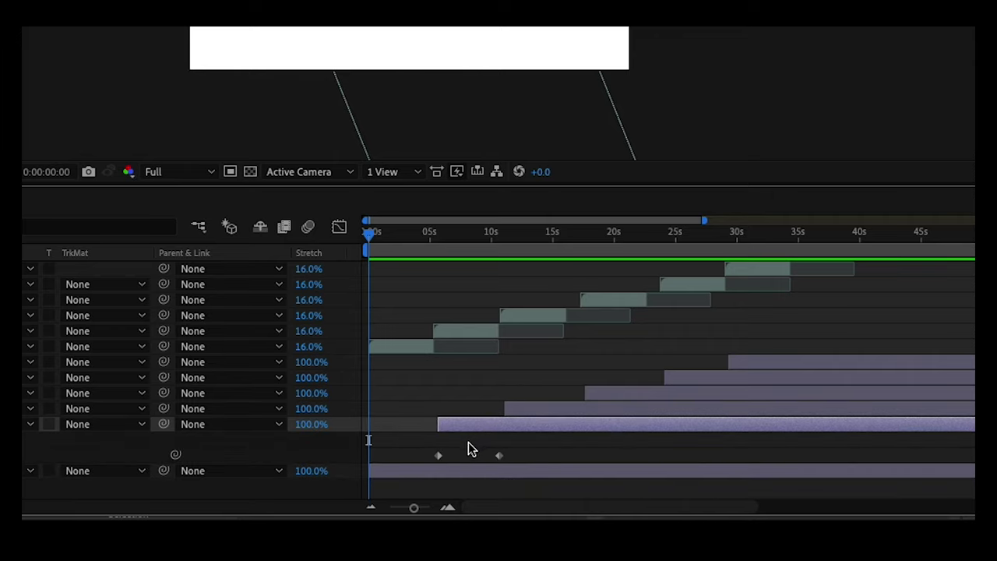
left_click(462, 332)
key("u")
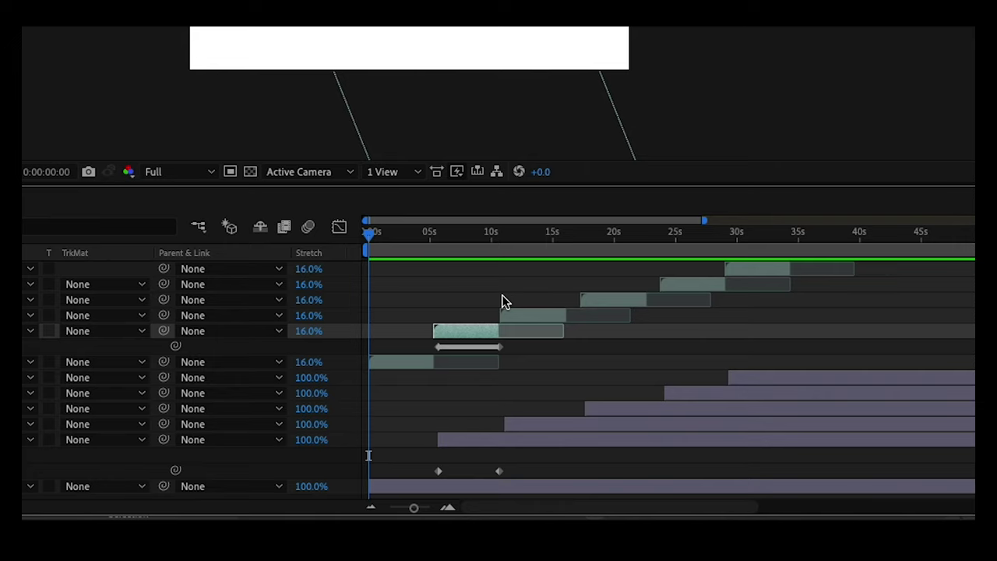
key("u")
left_click(457, 423)
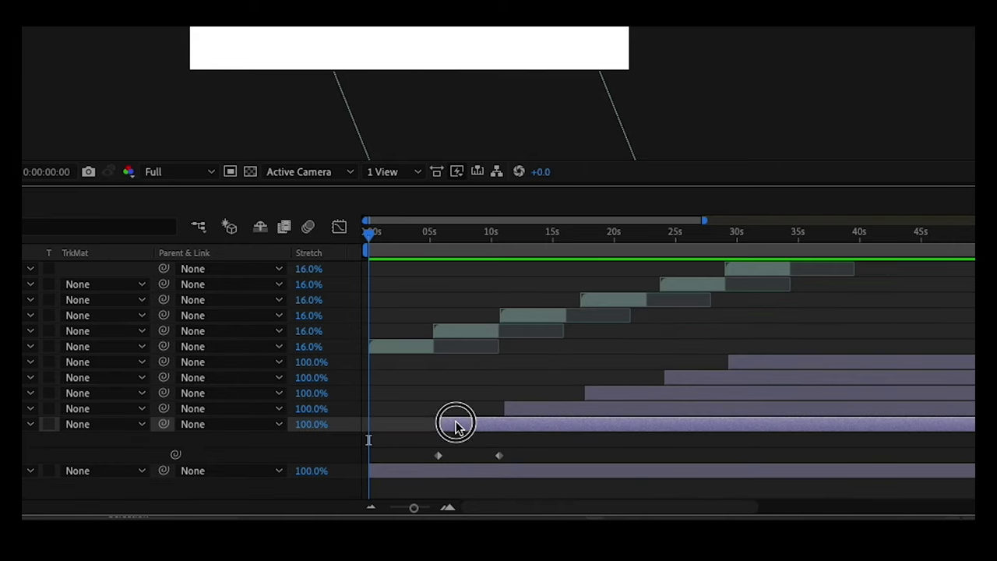
key("u")
Preview the composition with the holding hand, and inspect the Transform effect in the Drawing hand hold 2.mov layer's shadow effects
key("space")
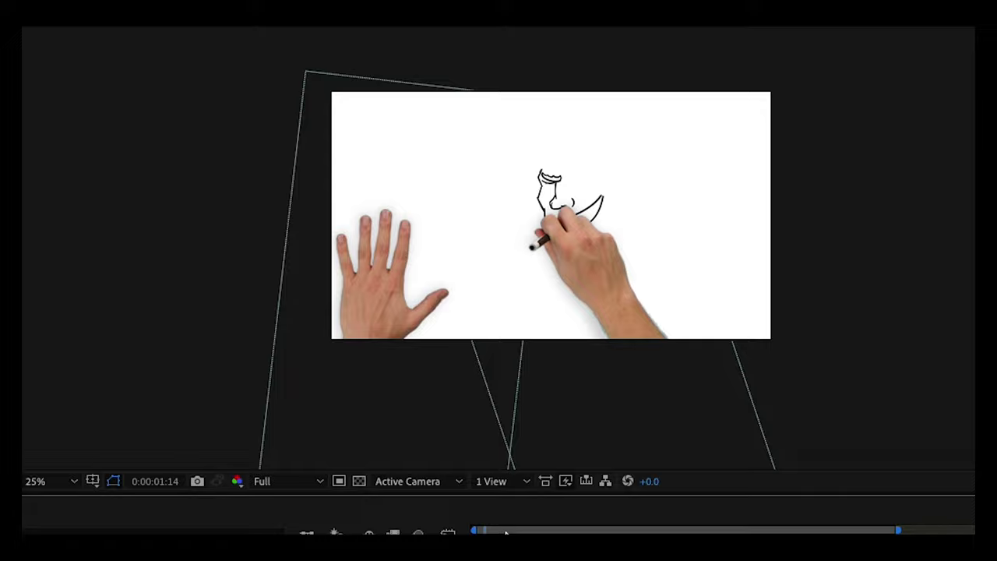
mouse_move(507, 535)
left_mouse_down()
mouse_move(516, 533)
mouse_move(498, 535)
mouse_move(558, 534)
left_mouse_up()
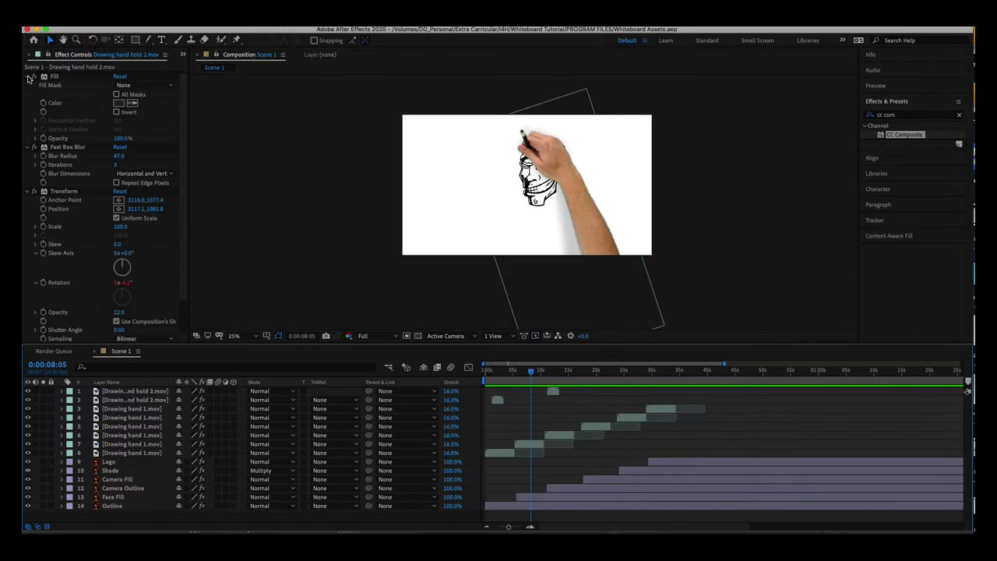
left_click(27, 77)
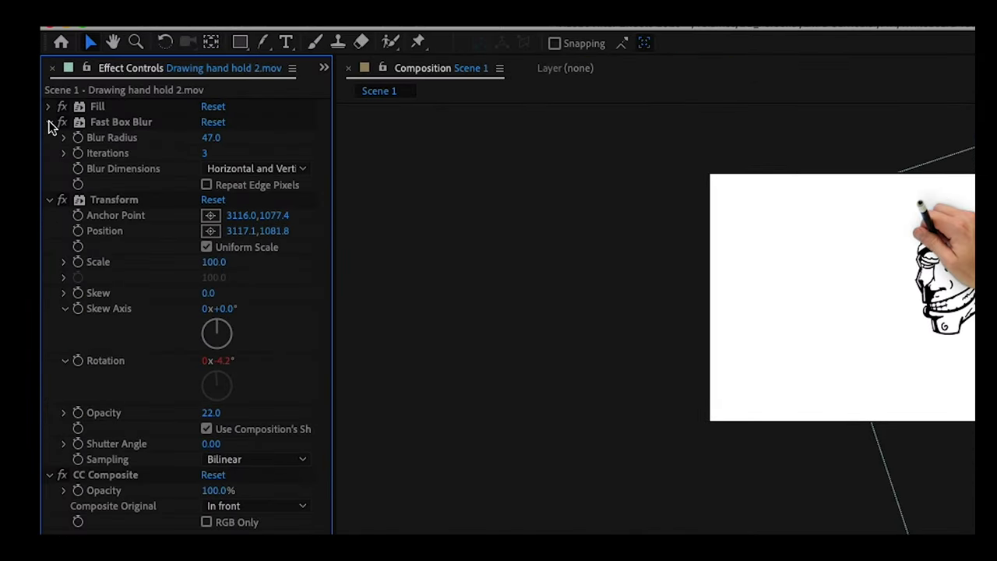
left_click(26, 85)
left_click(56, 94)
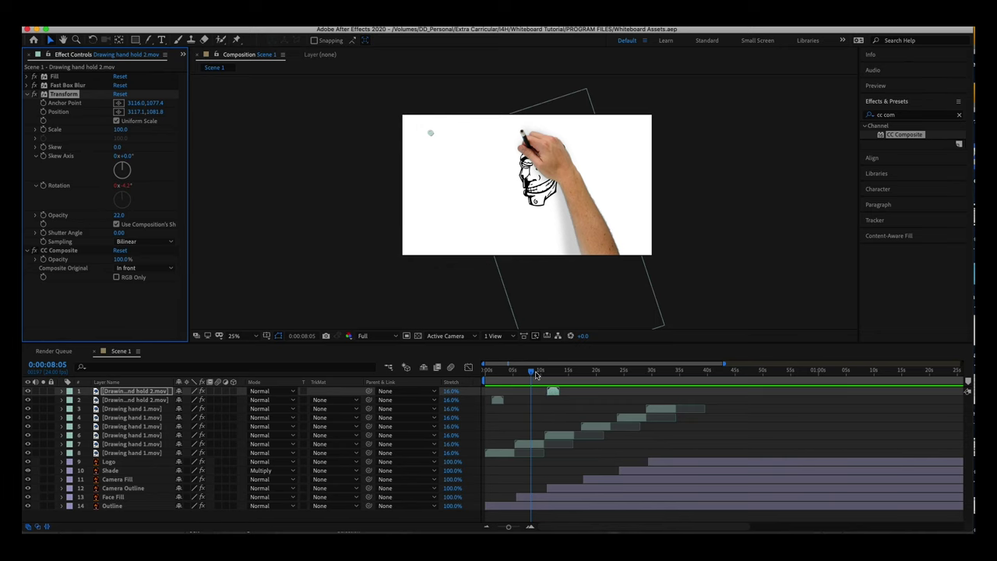
Scrub through the rest of Scene 1 to check the camera, shading and logo drawing with the hands
mouse_move(533, 371)
left_mouse_down()
mouse_move(541, 374)
mouse_move(526, 378)
mouse_move(567, 375)
left_mouse_up()
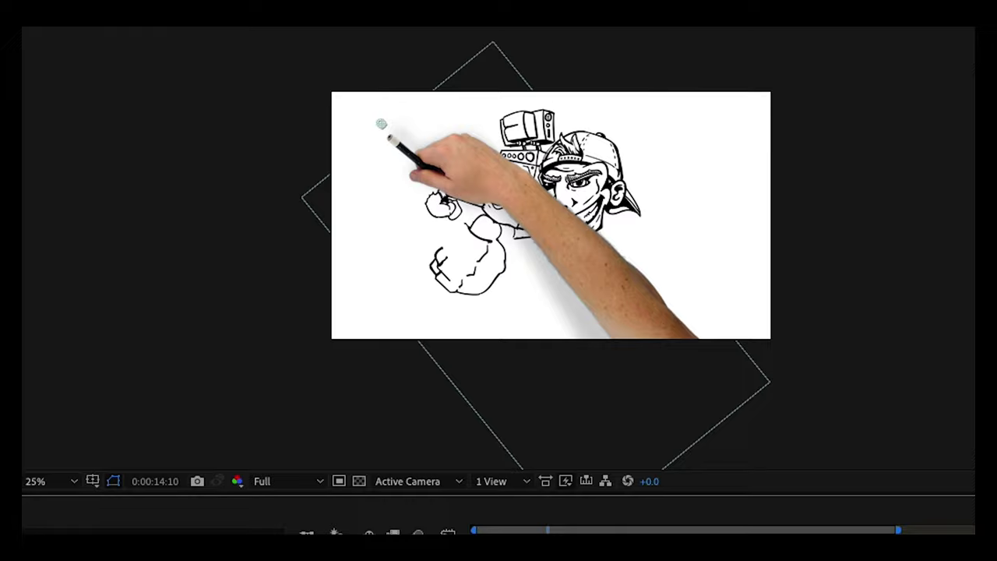
mouse_move(622, 546)
left_mouse_down()
mouse_move(686, 536)
mouse_move(621, 536)
mouse_move(814, 534)
mouse_move(641, 533)
mouse_move(715, 533)
left_mouse_up()
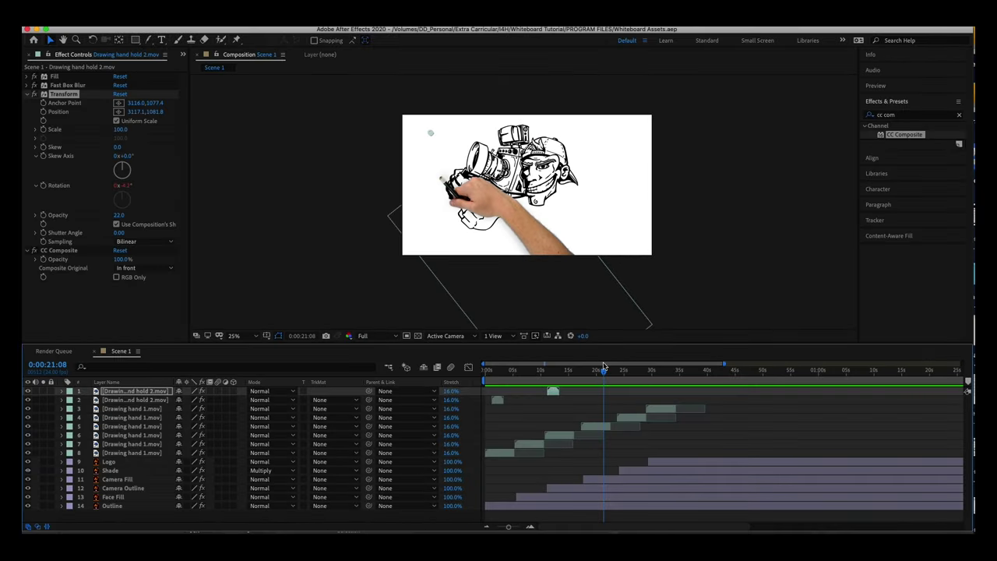
left_click_drag(605, 372, 624, 372)
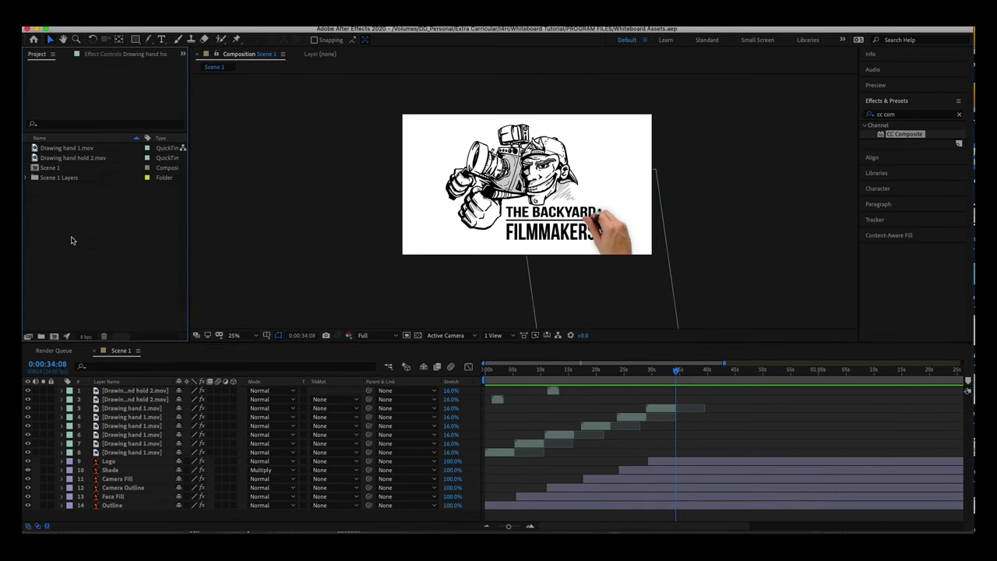
Import the layered Scene 1.ai file as a Composition with Footage Dimensions set to Layer Size
right_click(73, 240)
mouse_move(127, 285)
left_click(221, 285)
left_click(493, 92)
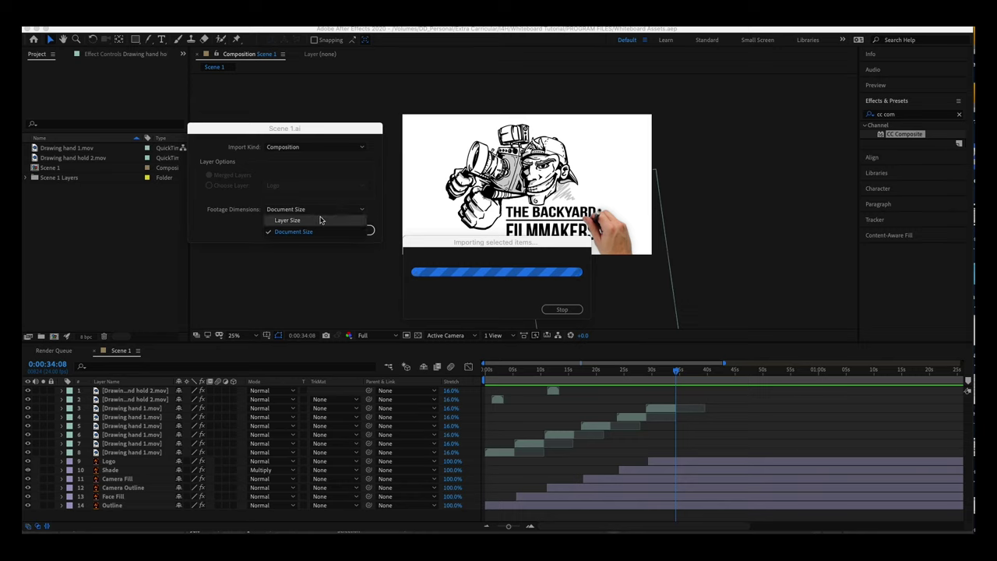
left_click(311, 220)
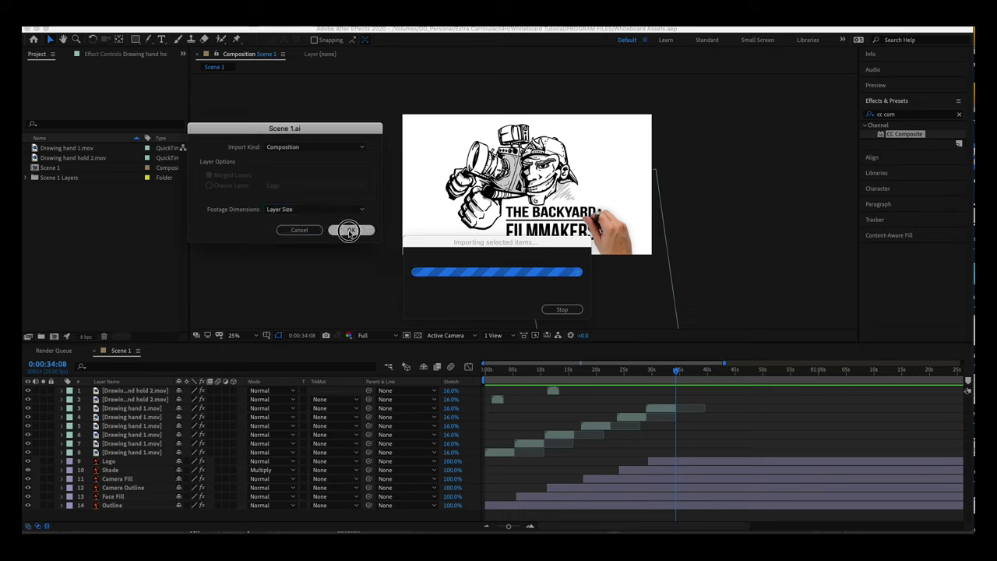
left_click(347, 230)
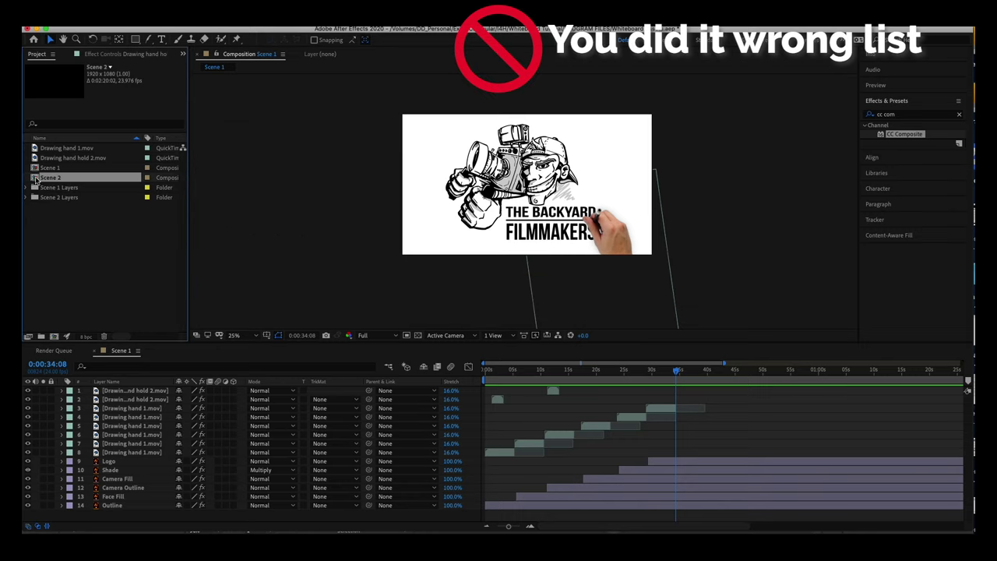
Open the Scene 2 composition and paste the copied path onto the Outline layer as a mask
double_click(50, 177)
left_click(114, 435)
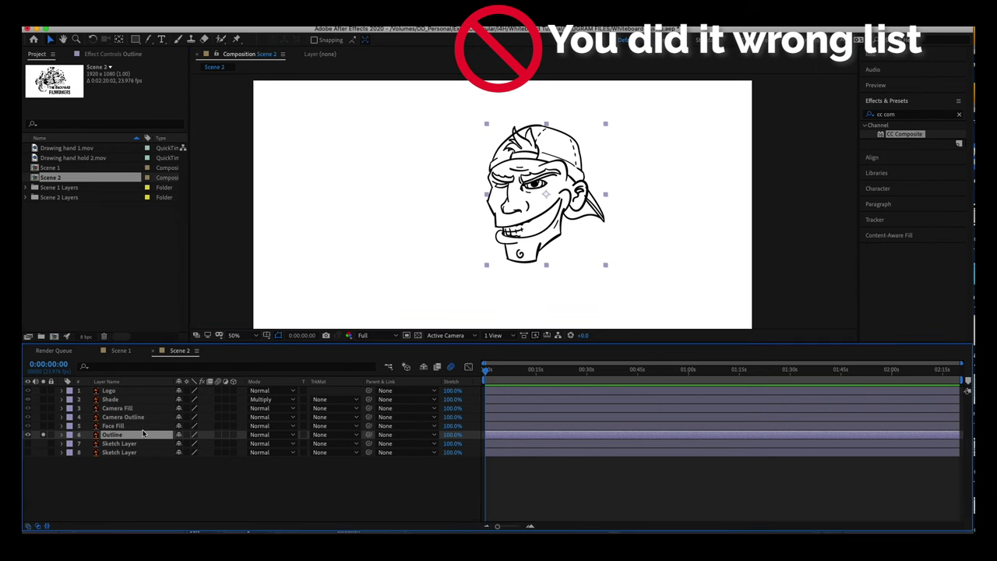
key("super+v")
scroll(559, 220, "up", 4)
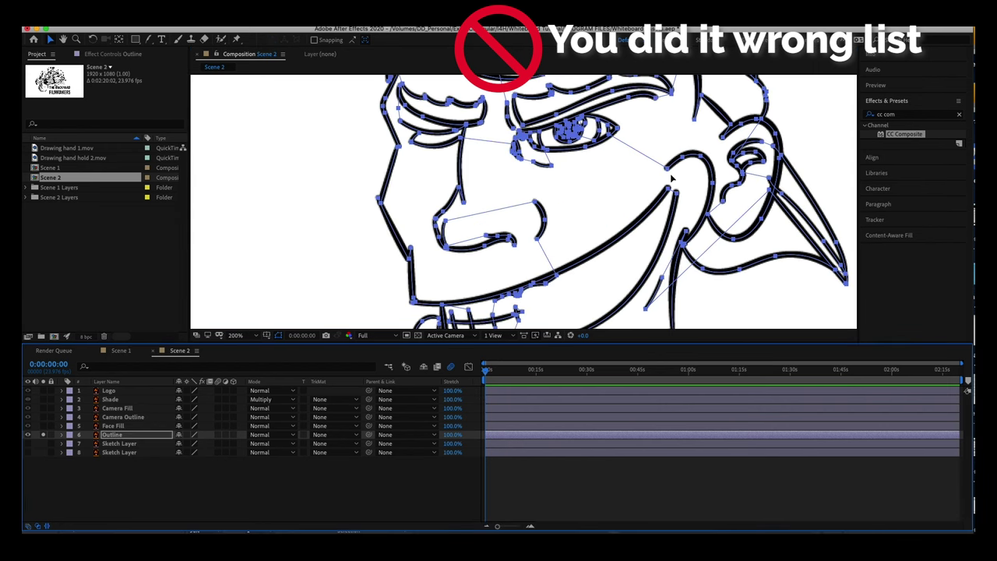
scroll(529, 202, "down", 2)
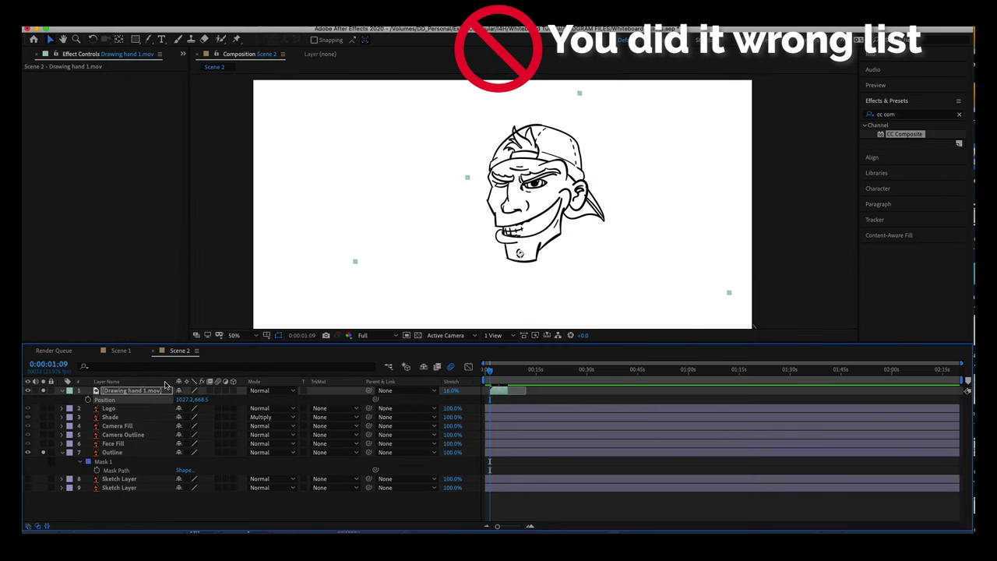
Paste the mask path into the Drawing hand 1.mov layer's Position and move its motion path onto the face outline
key("super+v")
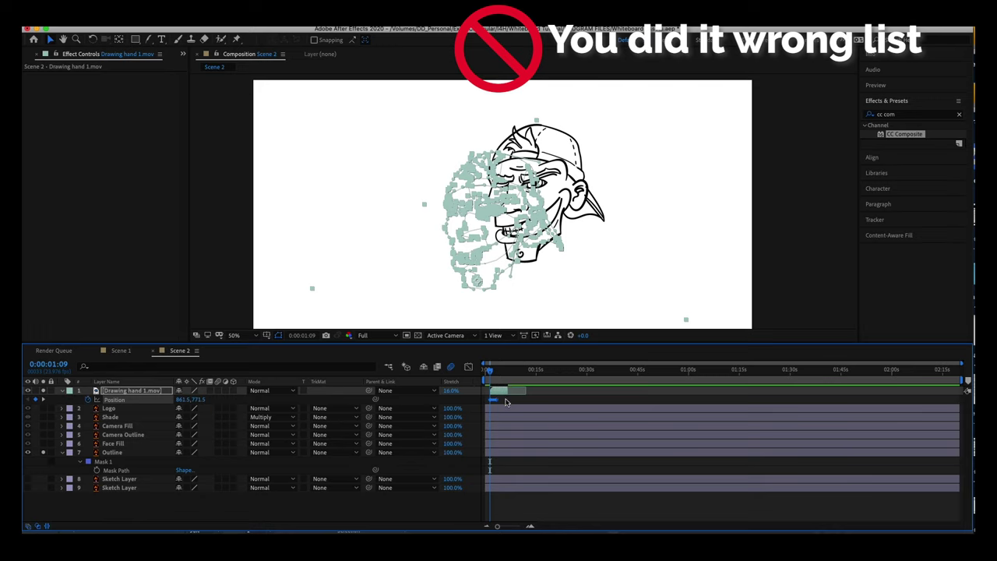
left_click_drag(506, 397, 479, 406)
left_click_drag(477, 281, 518, 237)
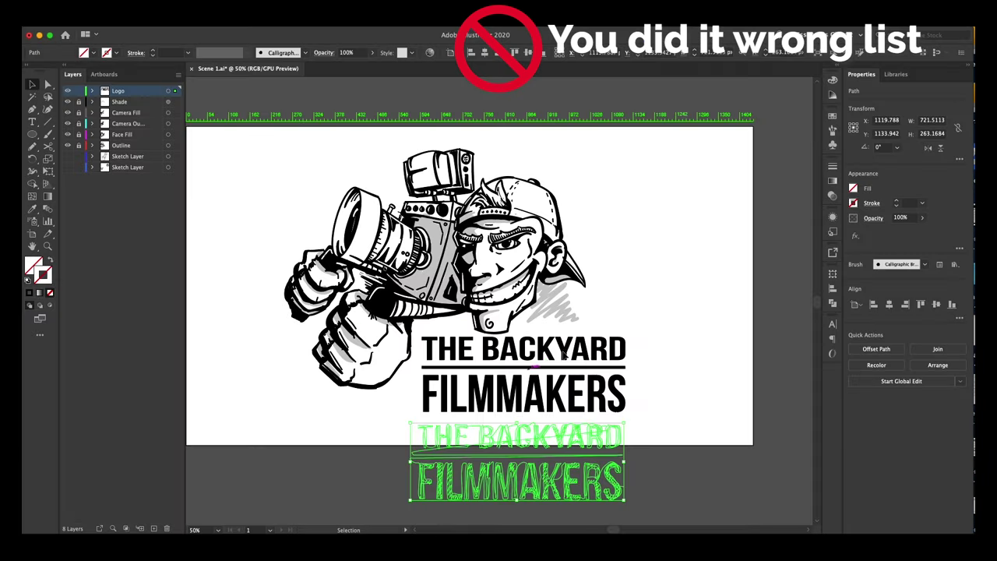
Switch to After Effects and scrub through the Logo layer's Stroke reveal in Scene 2 up to 0:00:14:20
left_click(490, 530)
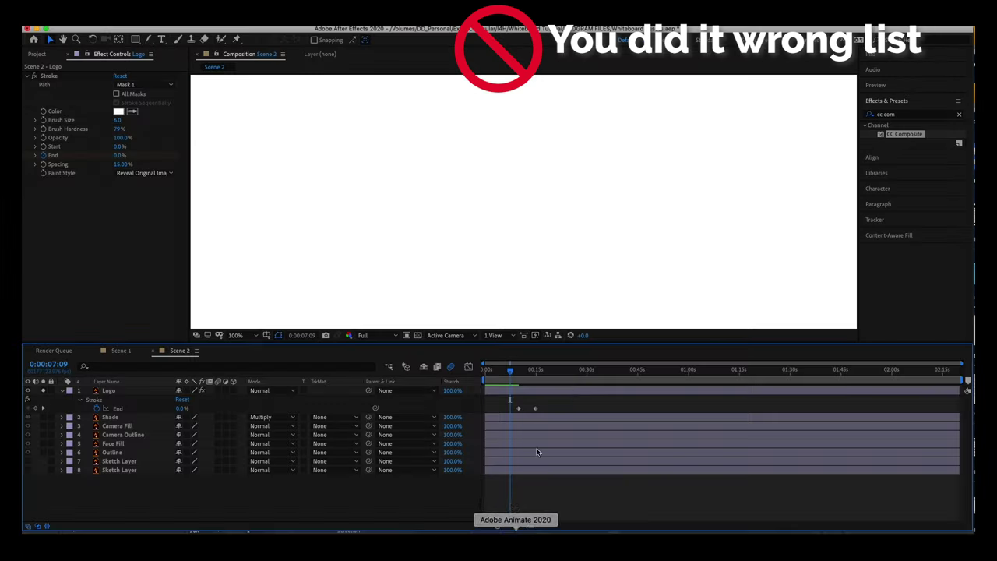
left_click_drag(510, 370, 533, 372)
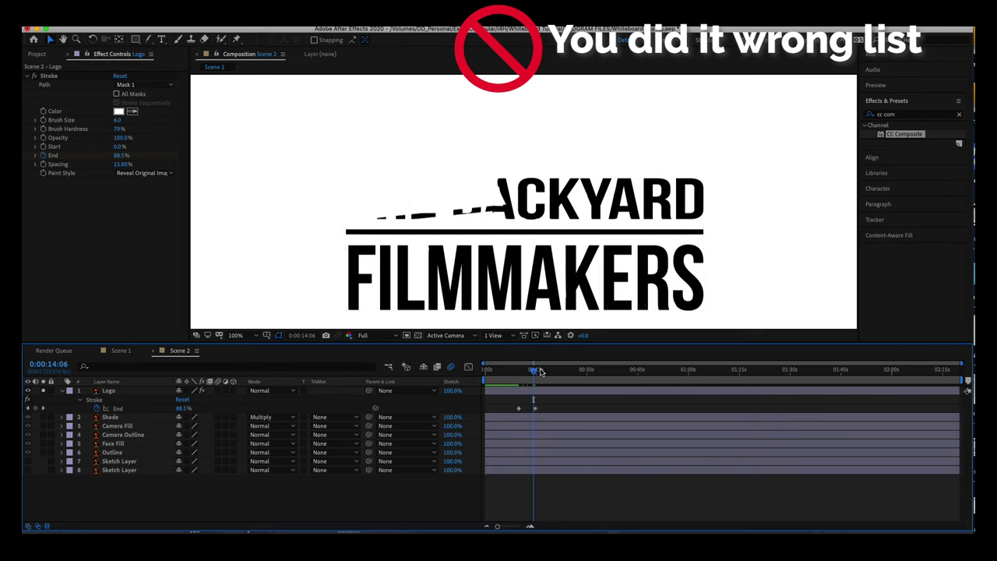
mouse_move(534, 371)
left_mouse_down()
mouse_move(526, 375)
mouse_move(535, 372)
left_mouse_up()
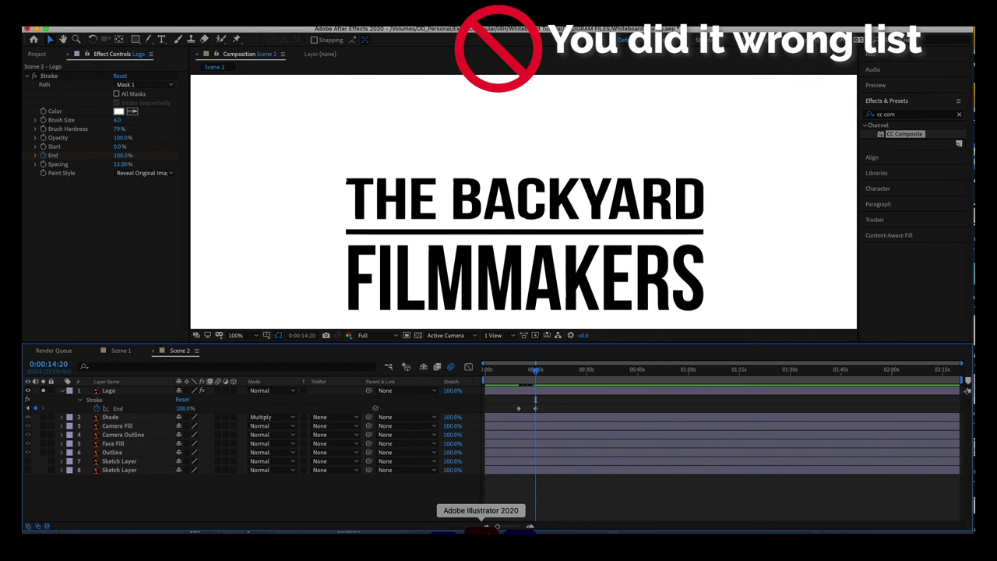
Switch to Illustrator and reverse the path direction of the lettering brush path below the logo on the Logo layer
left_click(487, 527)
left_click(650, 432)
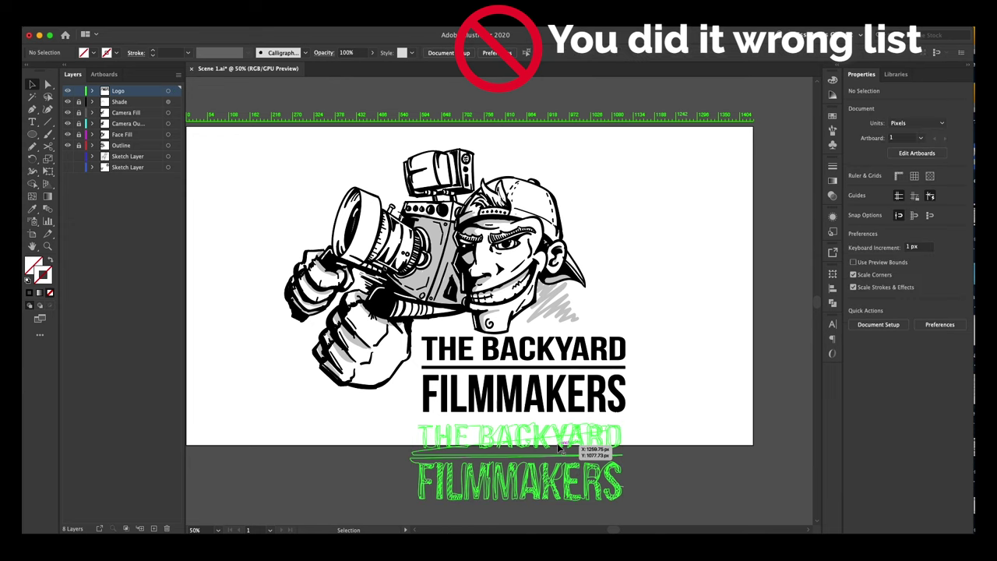
left_click(557, 448)
left_click_drag(557, 447, 557, 447)
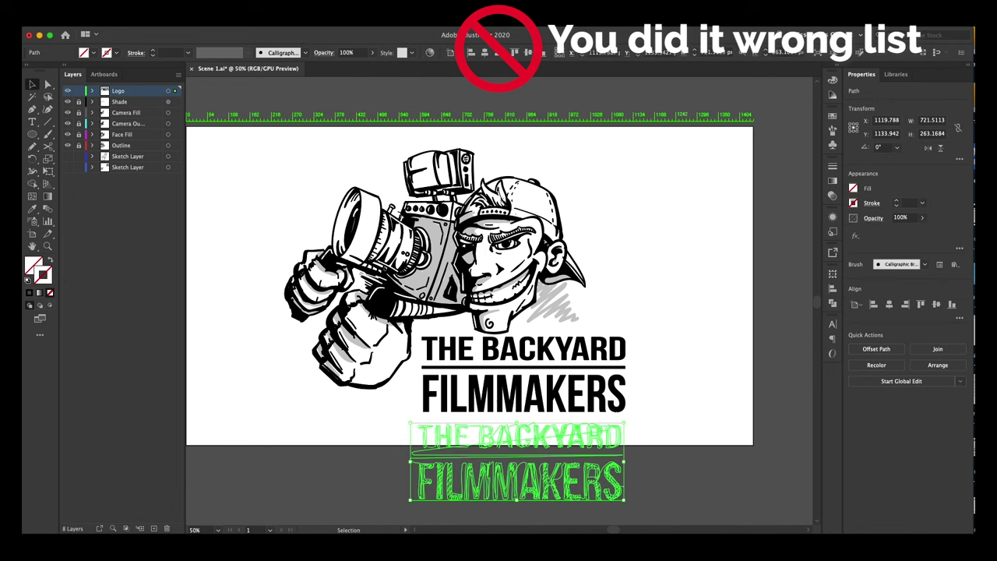
left_click(140, 14)
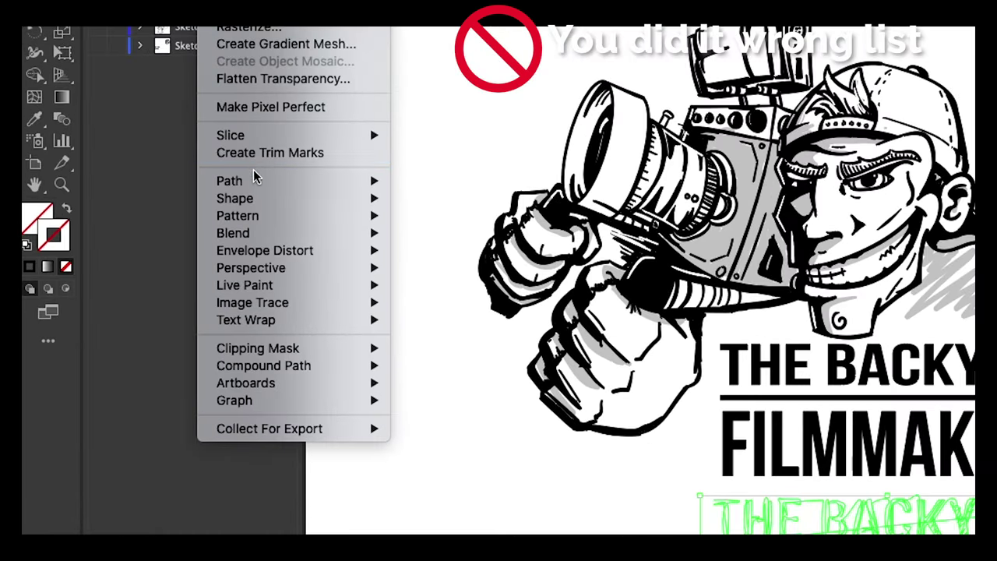
mouse_move(159, 244)
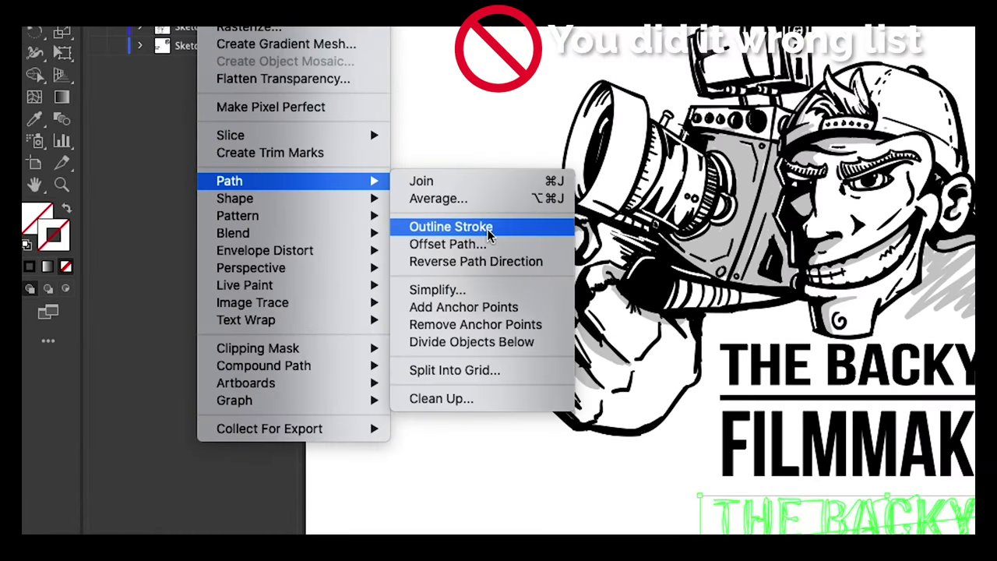
left_click(497, 262)
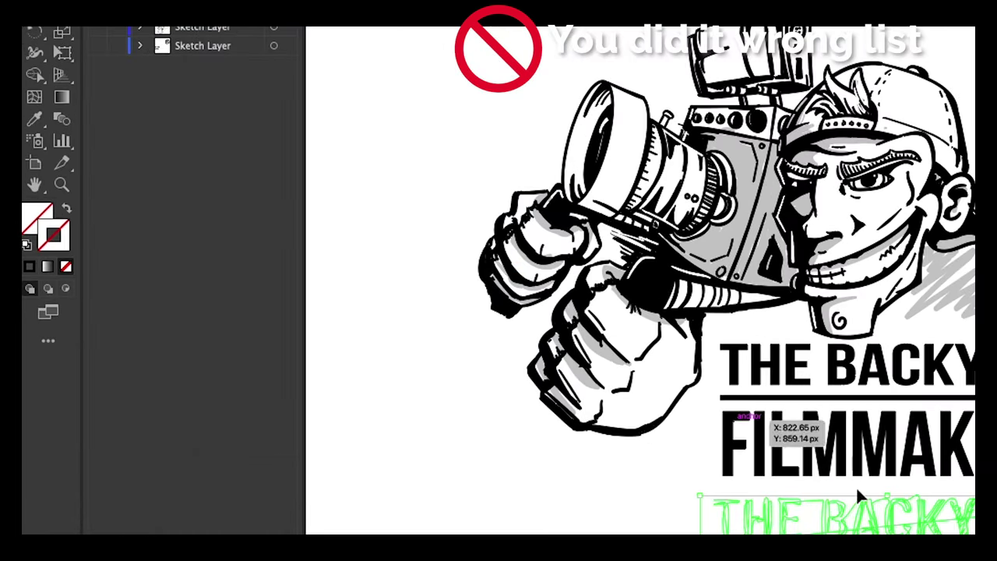
key("super+shift+a")
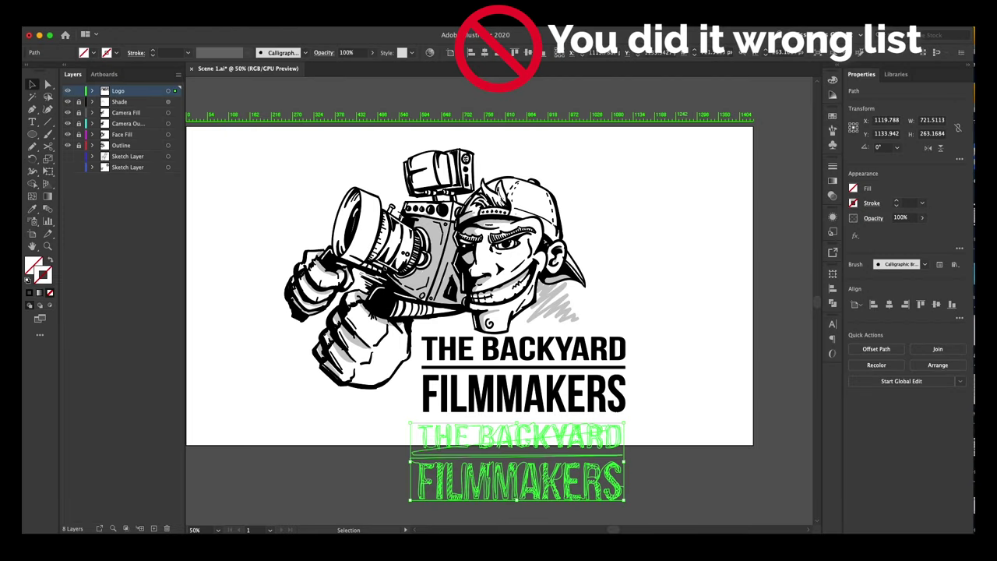
Switch to After Effects, paste the reversed path into the Logo layer's Mask Path, and preview the Stroke reveal
left_click(498, 533)
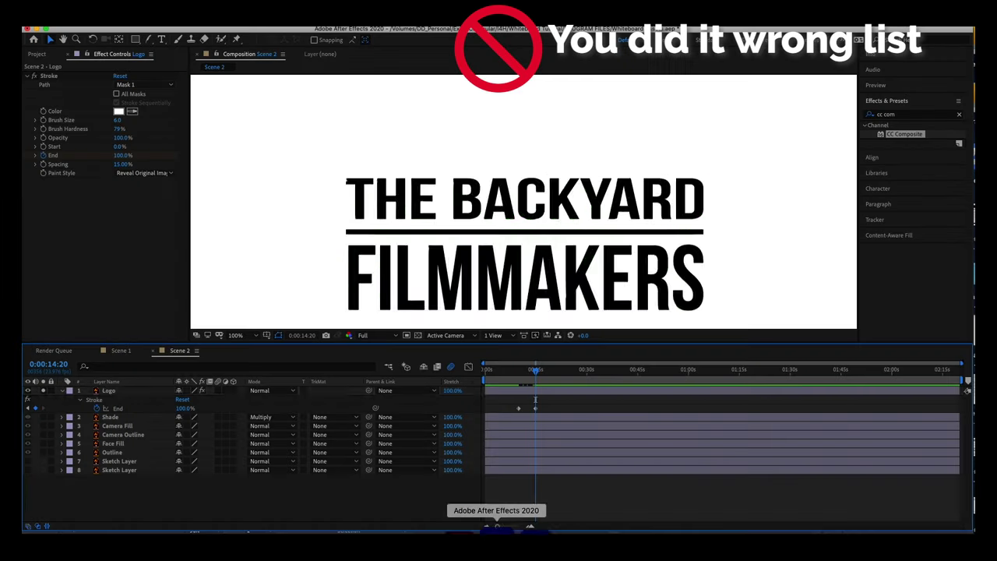
left_click(116, 408)
key("ctrl+v")
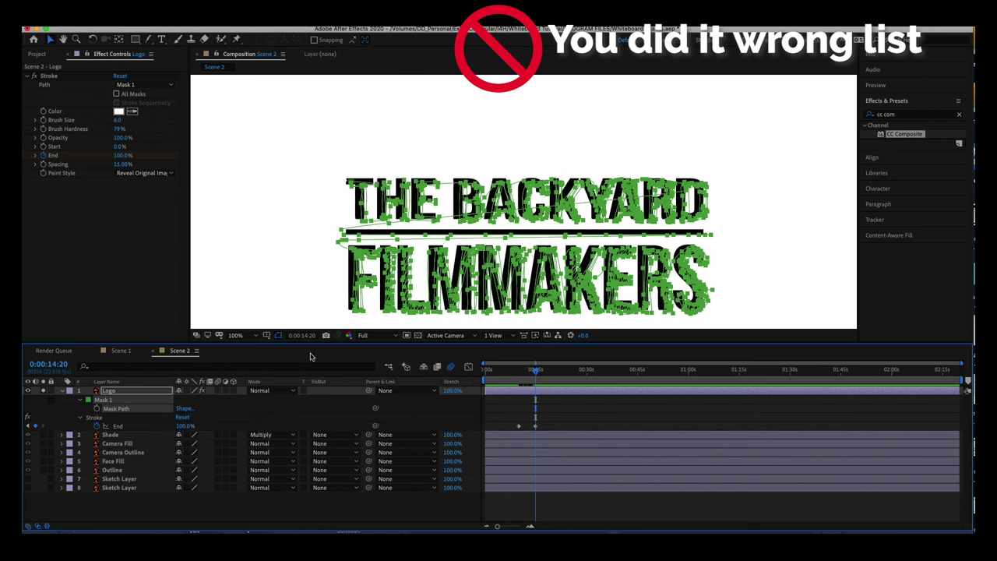
left_click_drag(534, 370, 522, 375)
left_click(556, 416)
key("space")
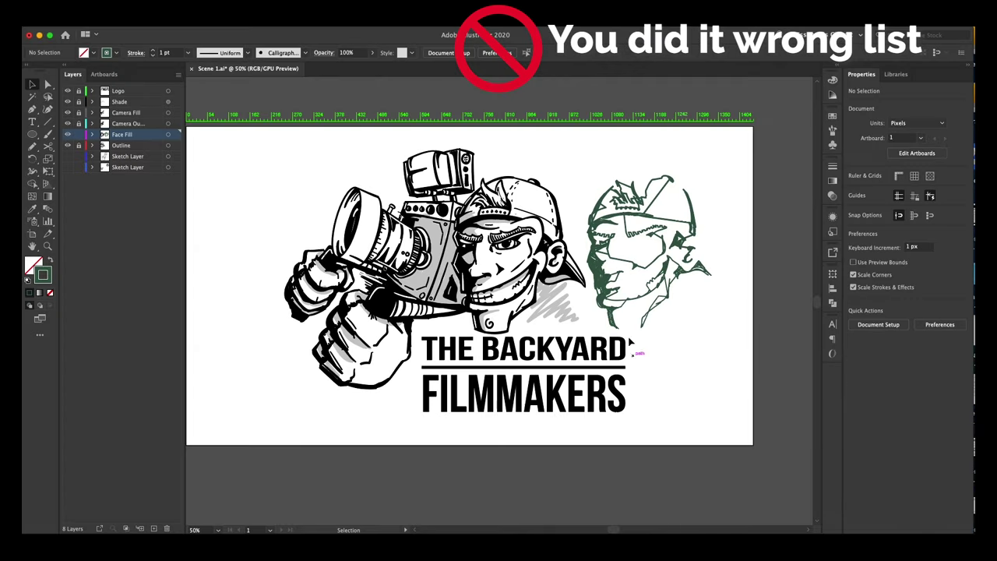
In Illustrator, set the opacity of the Face Fill layer's path beside the face to 0%
left_click(624, 265)
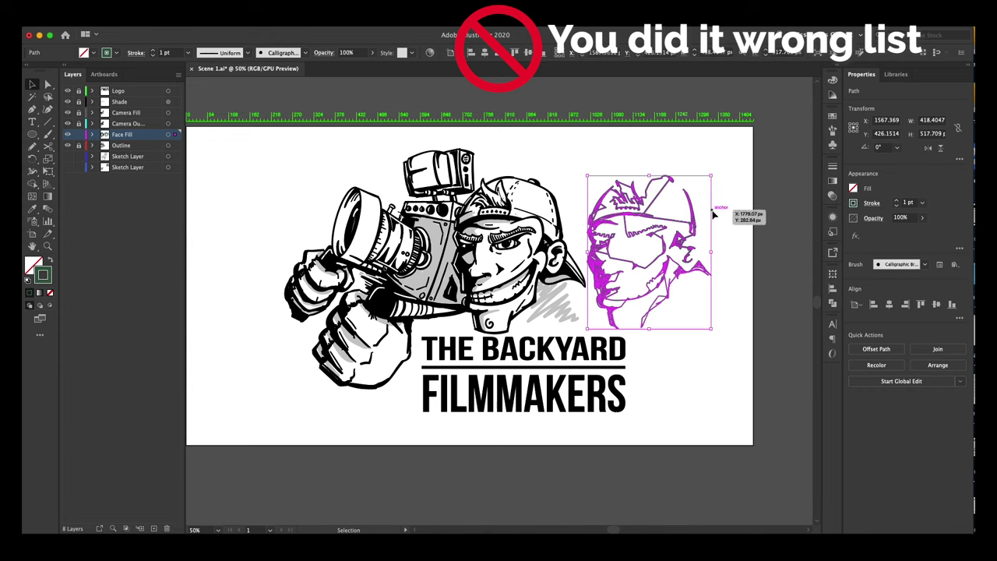
left_click(372, 53)
left_click_drag(372, 66, 321, 68)
left_click(568, 155)
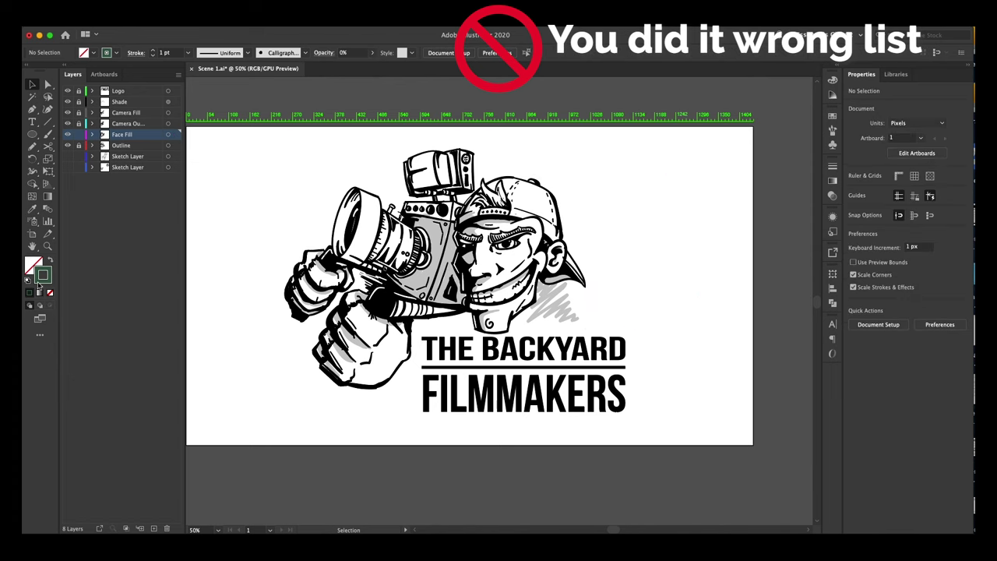
Select the whole face path in Illustrator, switch to After Effects, and paste it onto the Face Fill layer
left_click(600, 265)
key("a")
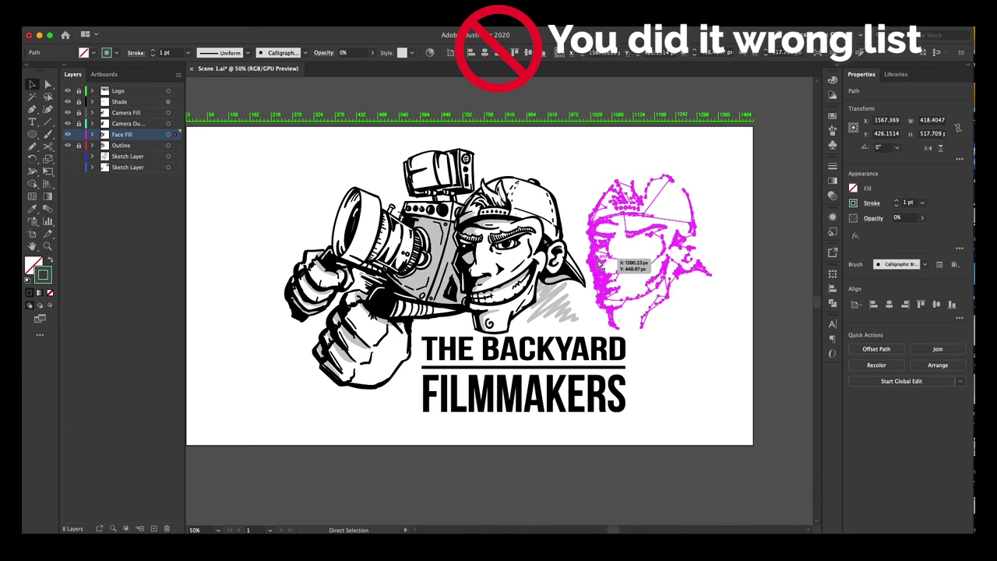
left_click(488, 531)
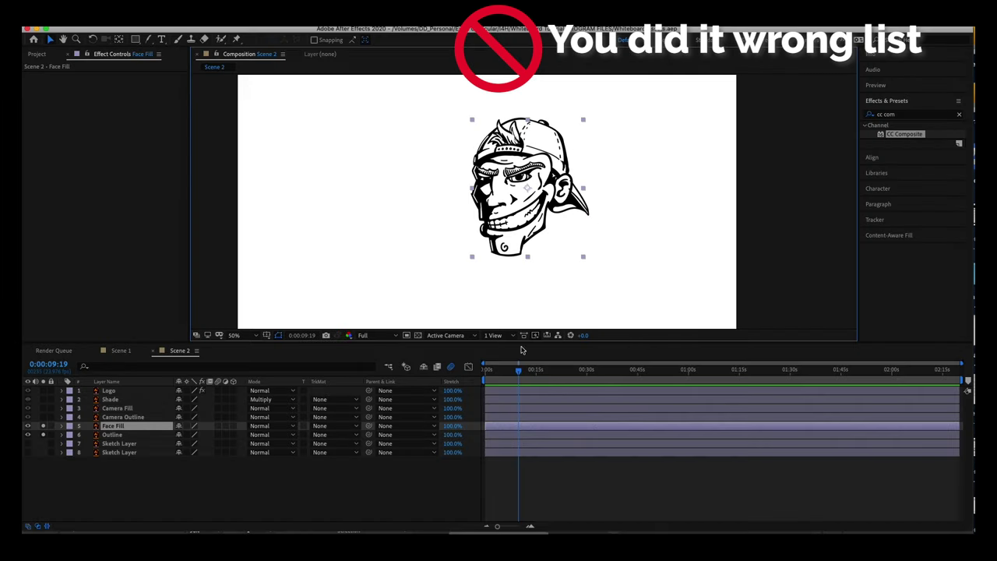
key("super+v")
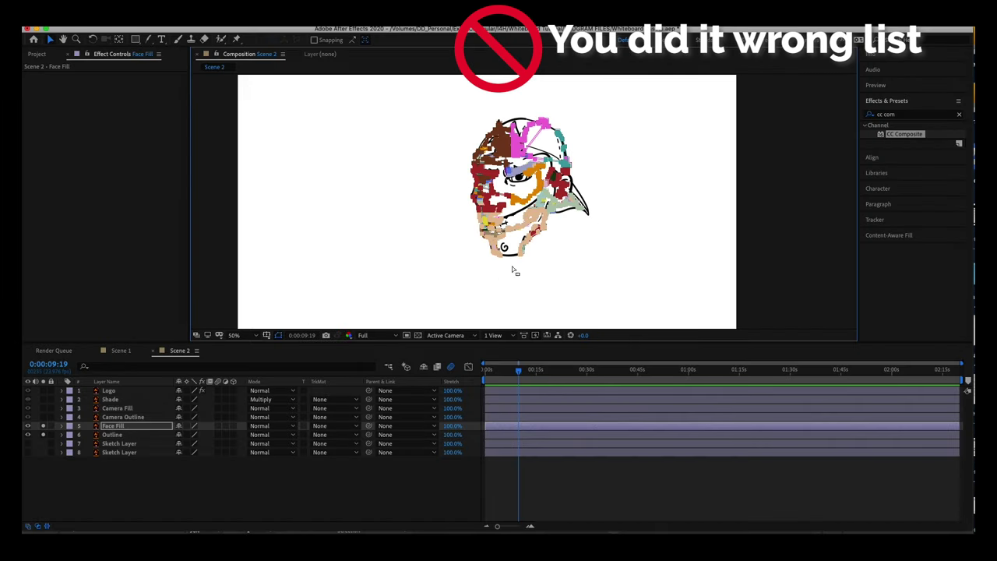
Inspect the separate masks pasted on the Face Fill layer and delete them
scroll(536, 234, "up", 2)
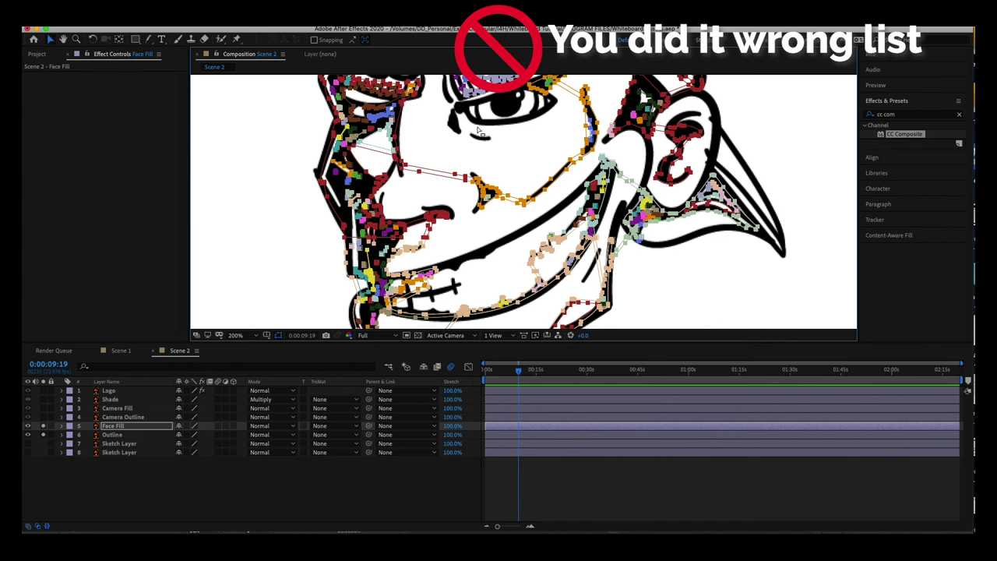
left_click_drag(479, 131, 527, 179)
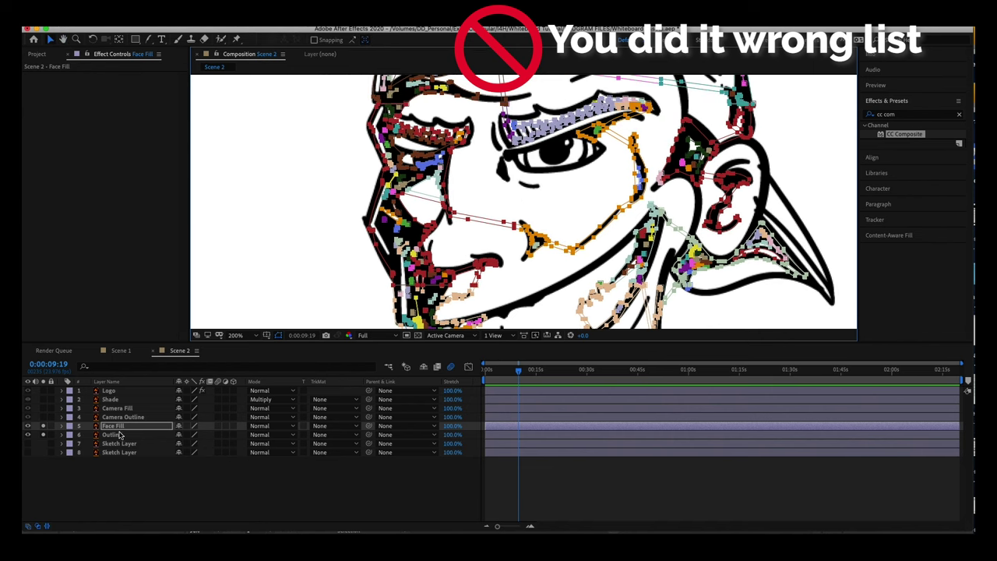
key("m")
scroll(129, 460, "down", 10)
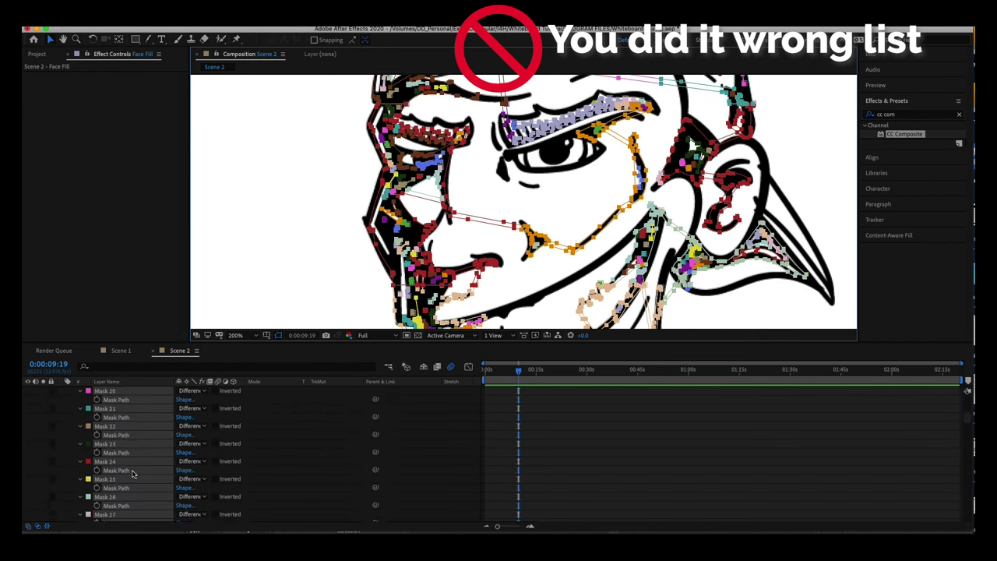
scroll(132, 473, "down", 10)
key("m")
key("Delete")
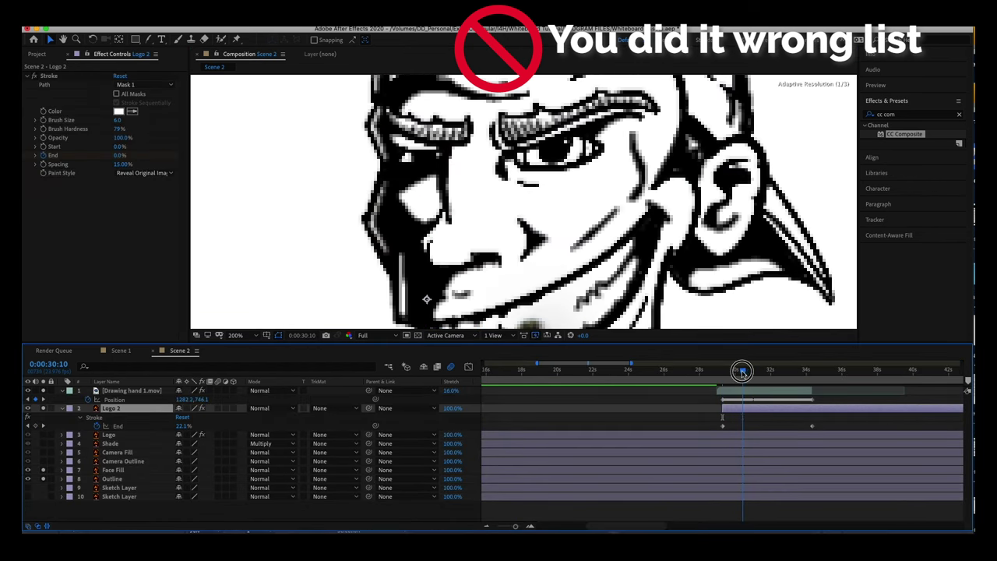
Scrub the Logo 2 reveal around 30 seconds and compare it with the drawing hand's Position keyframes
scroll(706, 237, "down", 1)
key("space")
left_click_drag(692, 244, 578, 99)
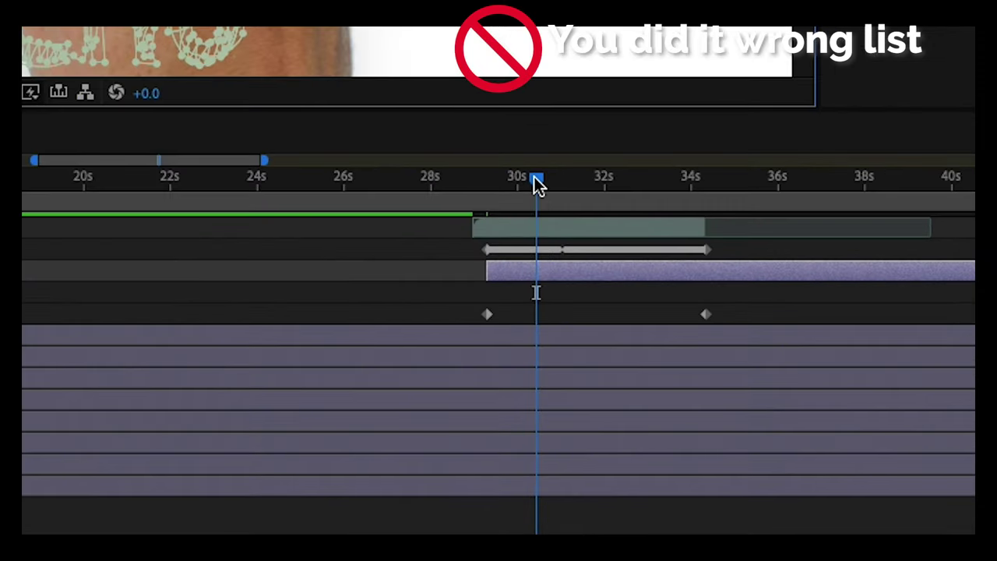
left_click(740, 372)
left_click_drag(488, 187, 517, 200)
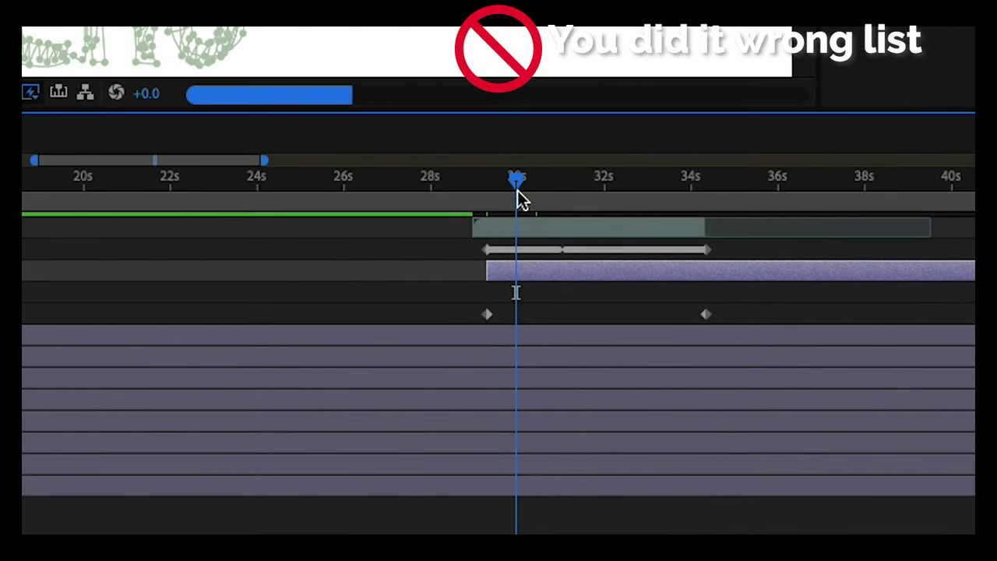
left_click(517, 251)
mouse_move(518, 257)
left_mouse_down()
mouse_move(470, 270)
mouse_move(505, 259)
left_mouse_up()
left_click_drag(522, 184, 485, 185)
left_click(540, 300)
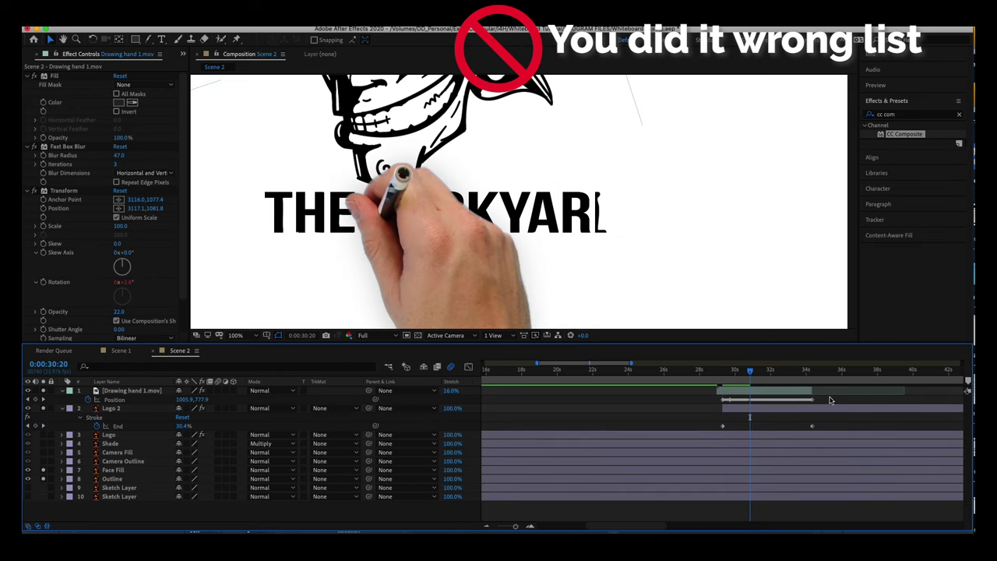
Remove all Position keyframes from the Drawing hand 1.mov layer and reveal the Logo 2 layer's mask path
left_click_drag(830, 400, 709, 408)
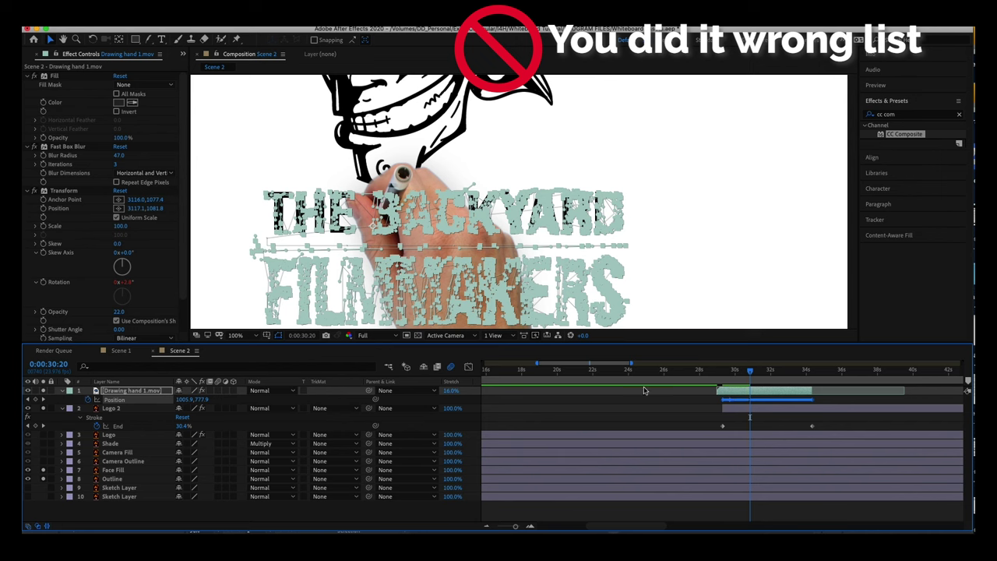
left_click(90, 400)
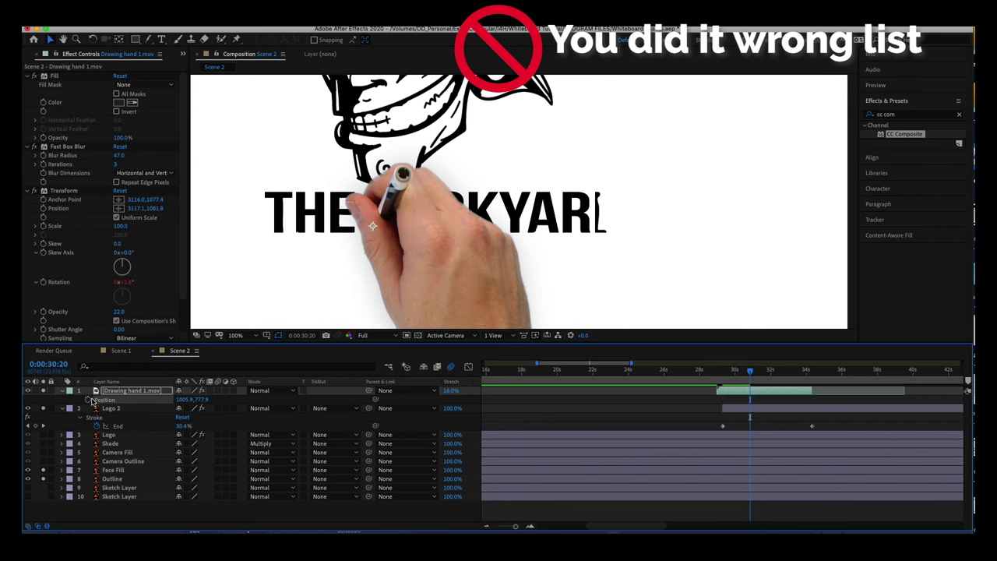
left_click(116, 410)
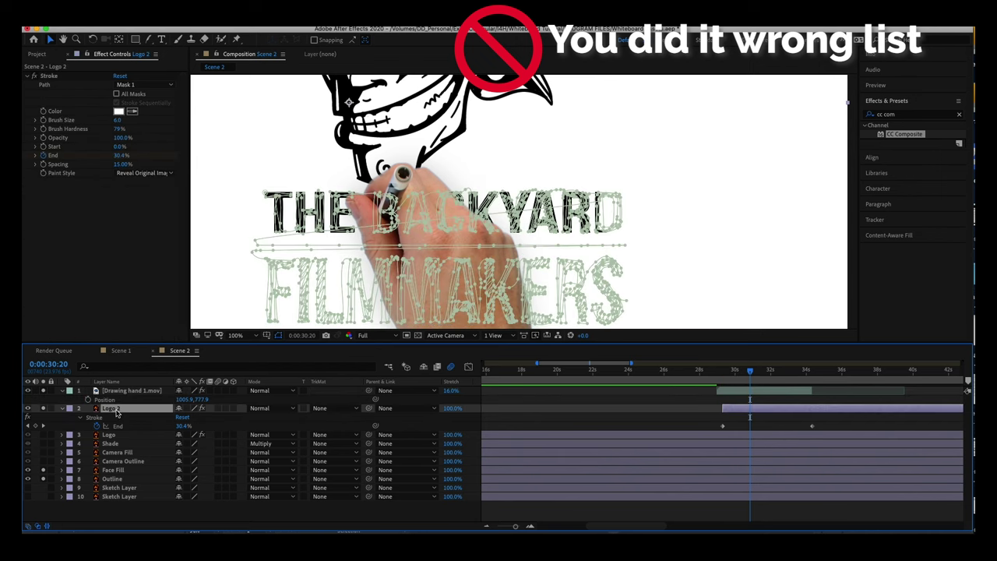
key("shift+m")
left_click(105, 400)
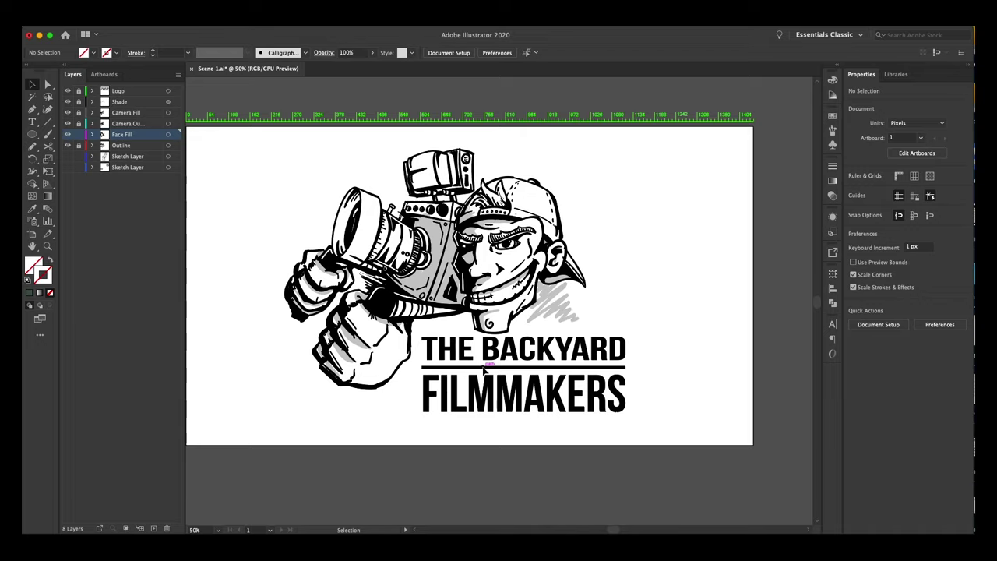
In Illustrator, paint a test stroke over the word THE and confirm the Paintbrush options with Edit Selected Paths within 7 pixels
key("super+1")
key("super+plus")
left_click_drag(343, 350, 528, 203)
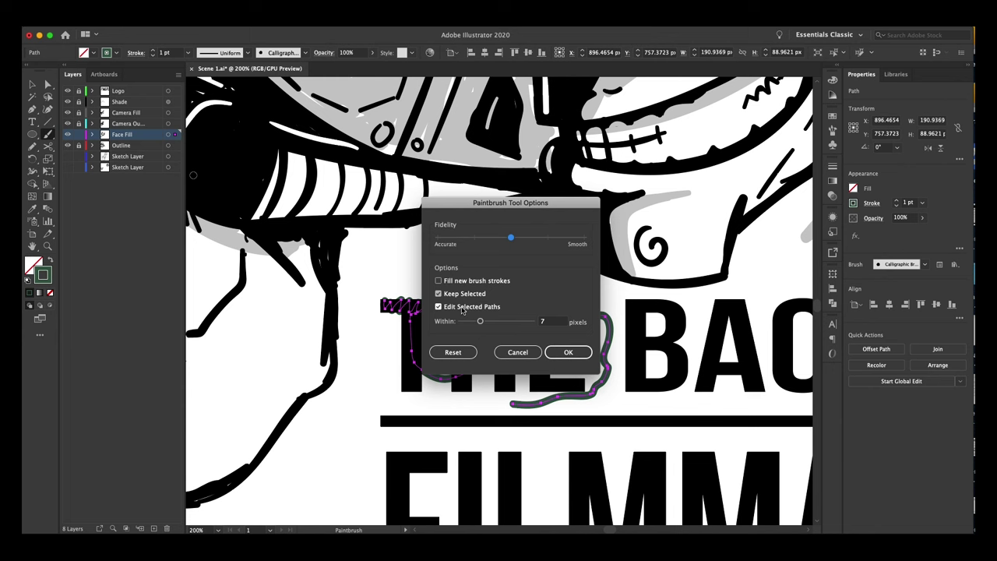
left_click(568, 352)
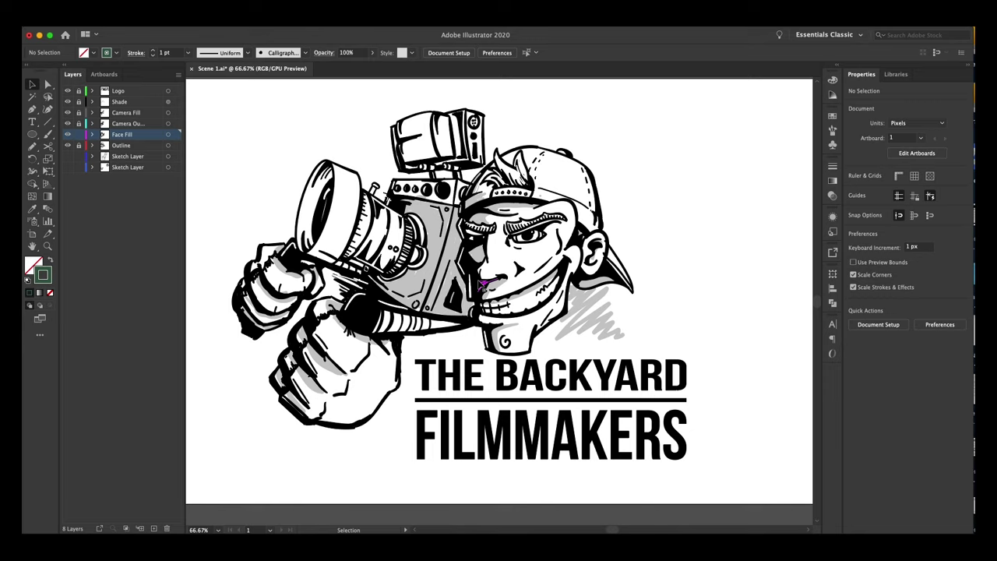
Try moving the Face Fill path from the face to the empty area beside it, undoing the first attempt
left_click_drag(520, 220, 689, 216)
key("super+z")
left_click_drag(631, 225, 680, 200)
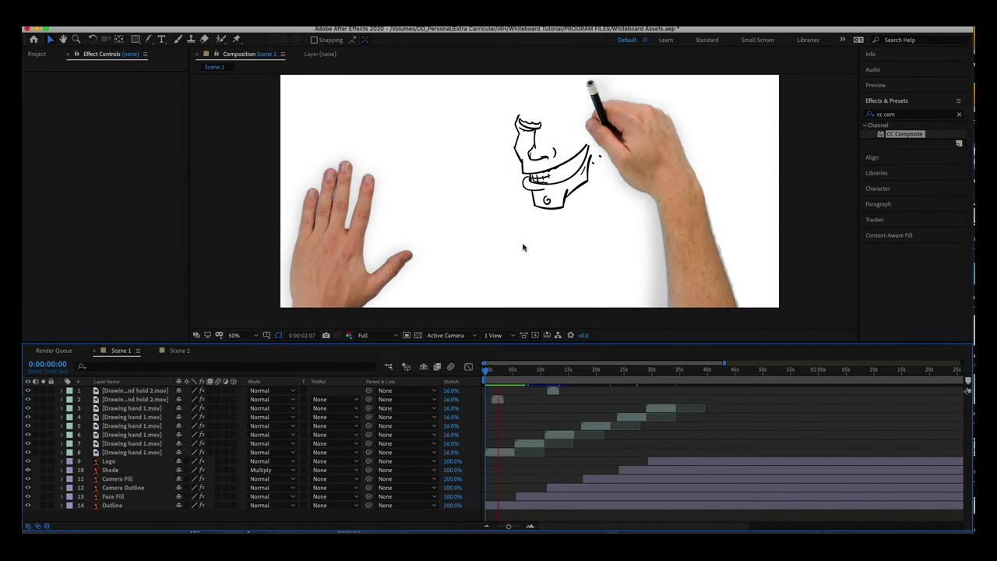